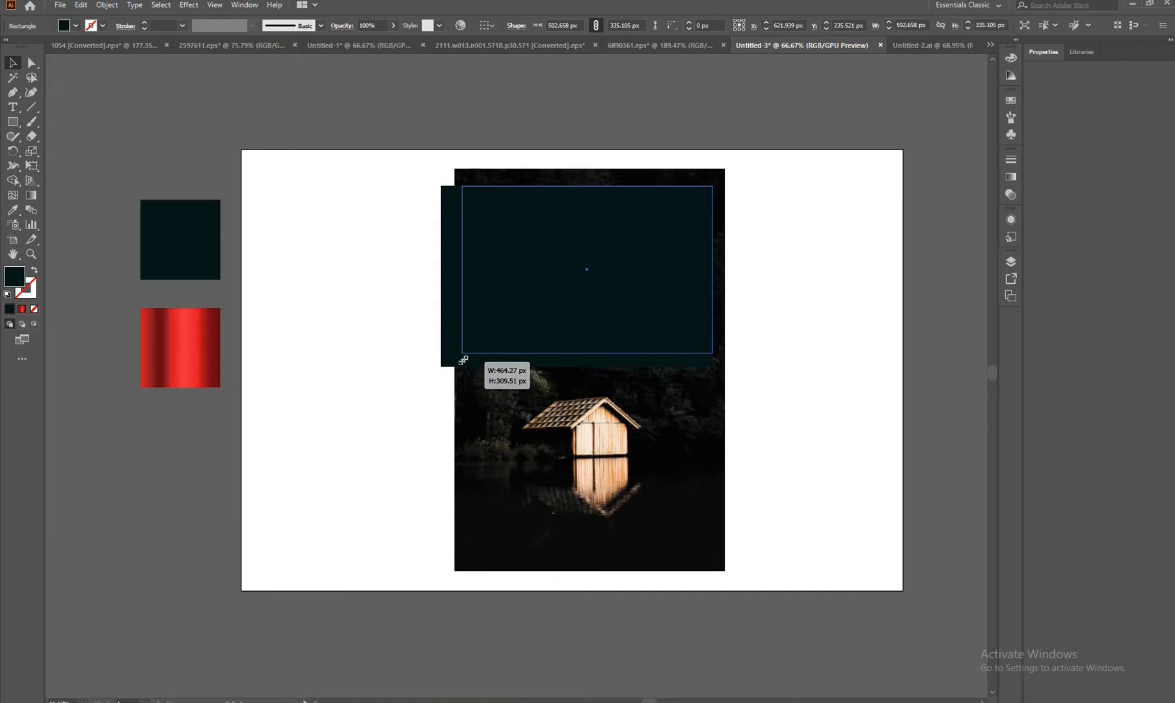
# Shrink the dark rectangle over the upper part of the forest photo to about 460 by 306 px
pyautogui.moveTo(463, 360); pyautogui.dragTo(465, 355)
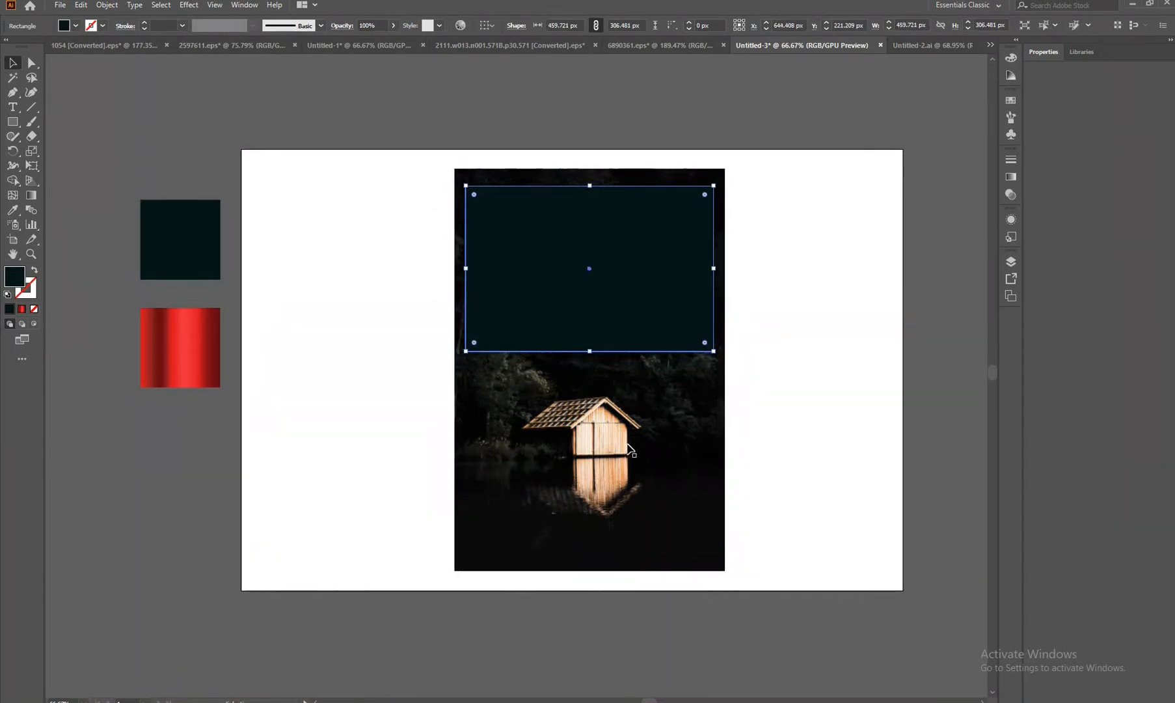
# Try to clip the forest photo to the dark rectangle with a clipping mask
pyautogui.moveTo(444, 163); pyautogui.dragTo(772, 386)
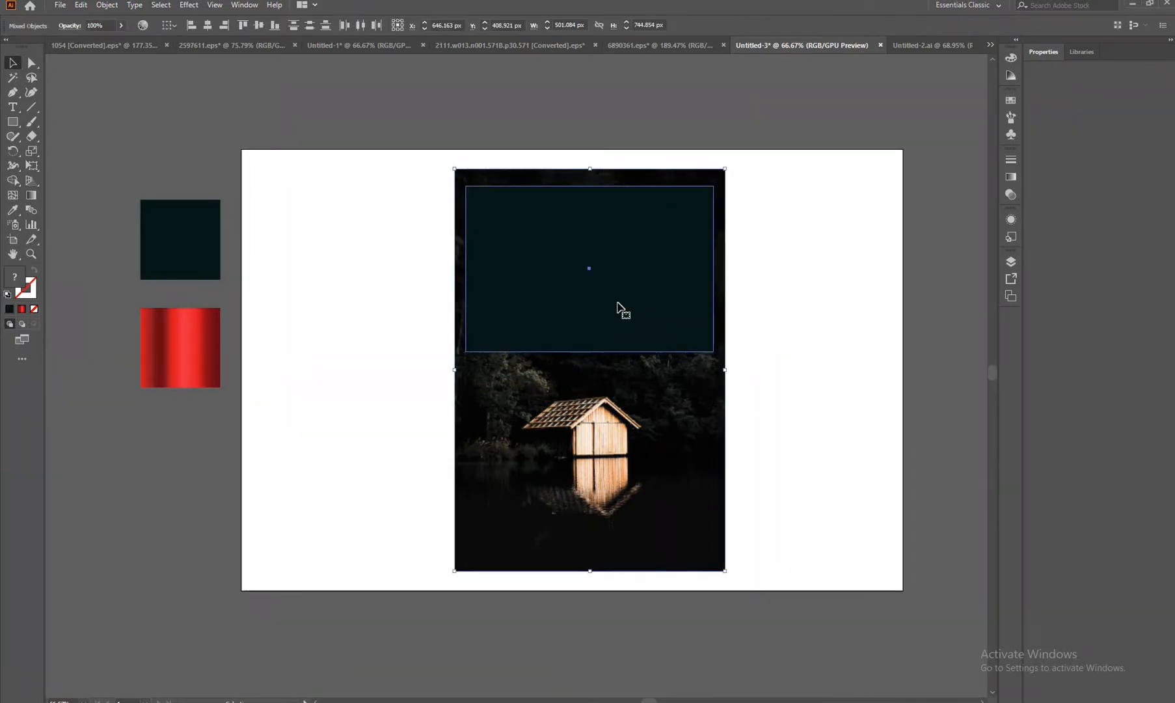
pyautogui.rightClick(566, 285)
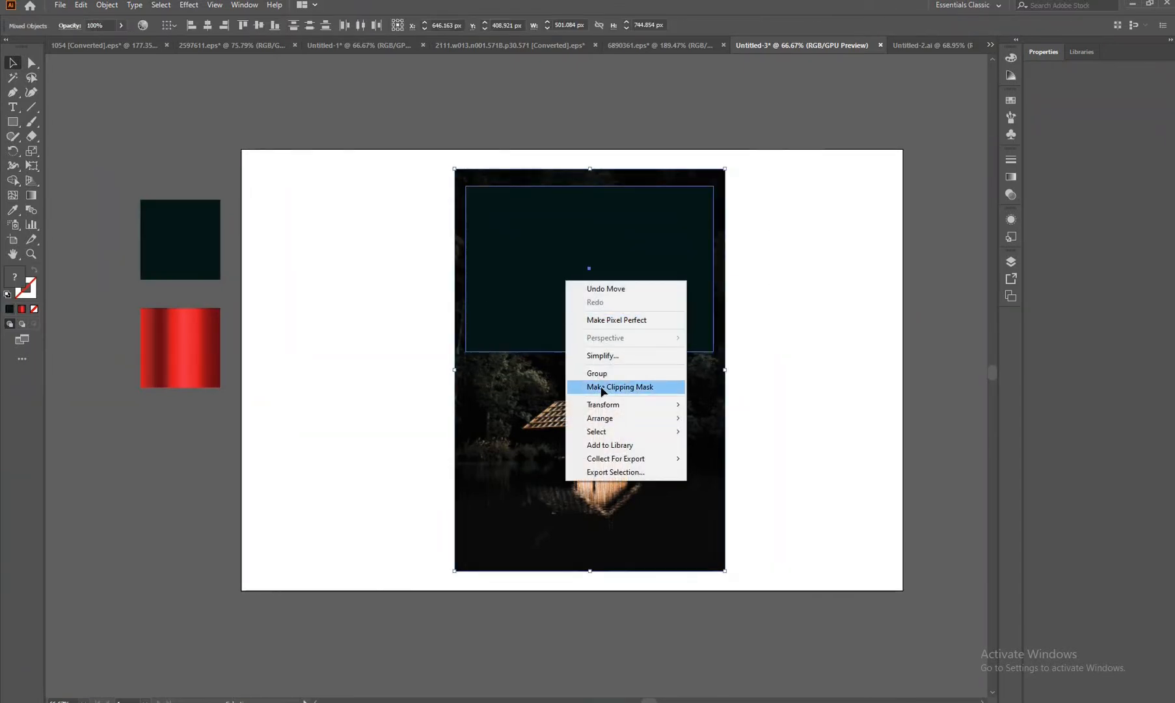
pyautogui.click(601, 387)
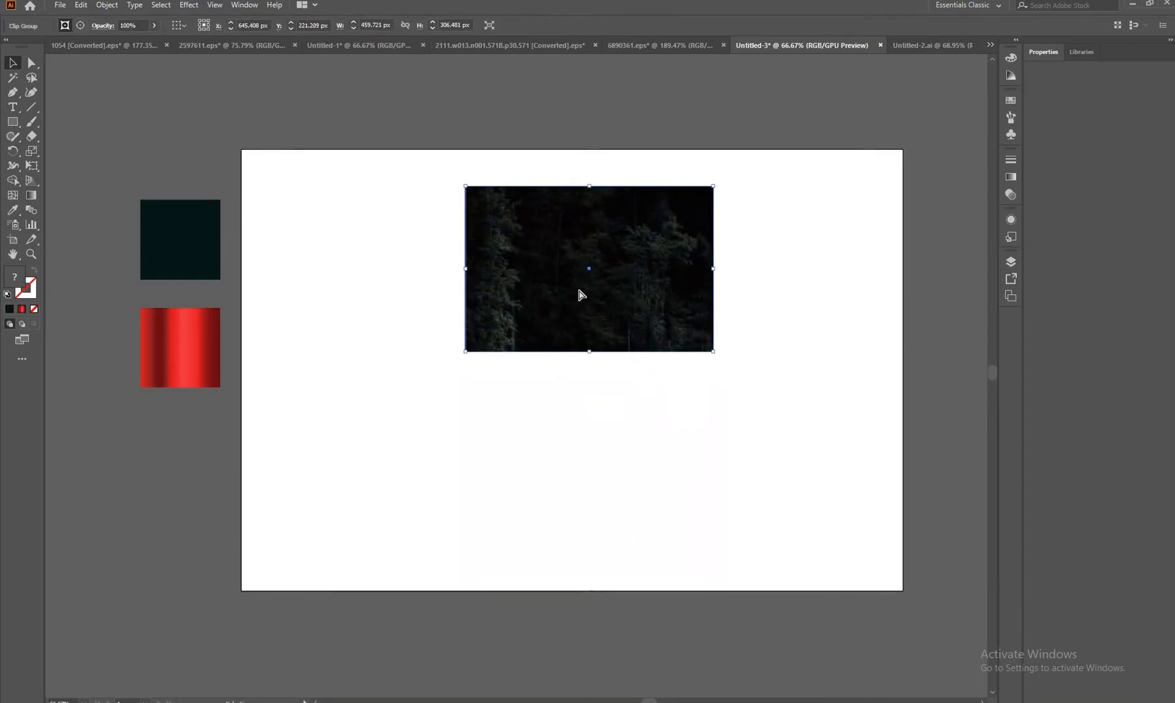
pyautogui.hotkey('ctrl', 'z')
# Nudge the photo and rectangle down slightly, and shift the dark rectangle alone a little further down over the photo
pyautogui.press('Down')
pyautogui.press('Down')
pyautogui.press('Down')
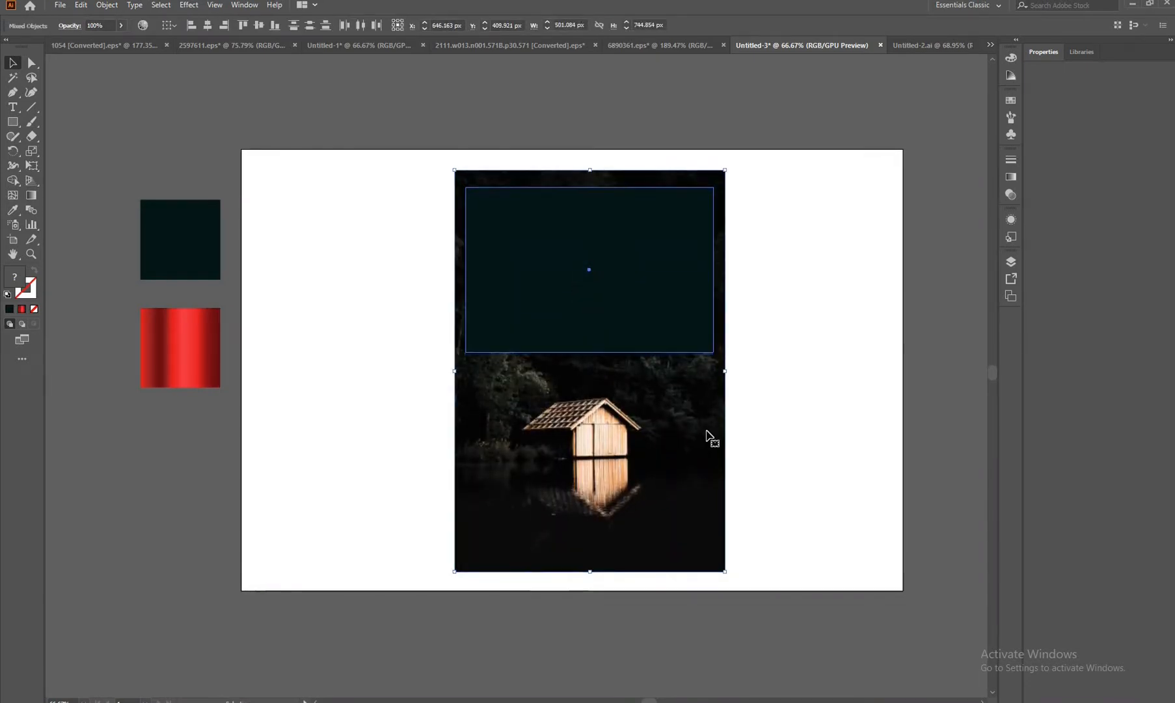
pyautogui.click(768, 236)
pyautogui.click(677, 328)
pyautogui.press('Down')
pyautogui.press('Down')
pyautogui.press('Down')
pyautogui.press('Down')
pyautogui.press('Down')
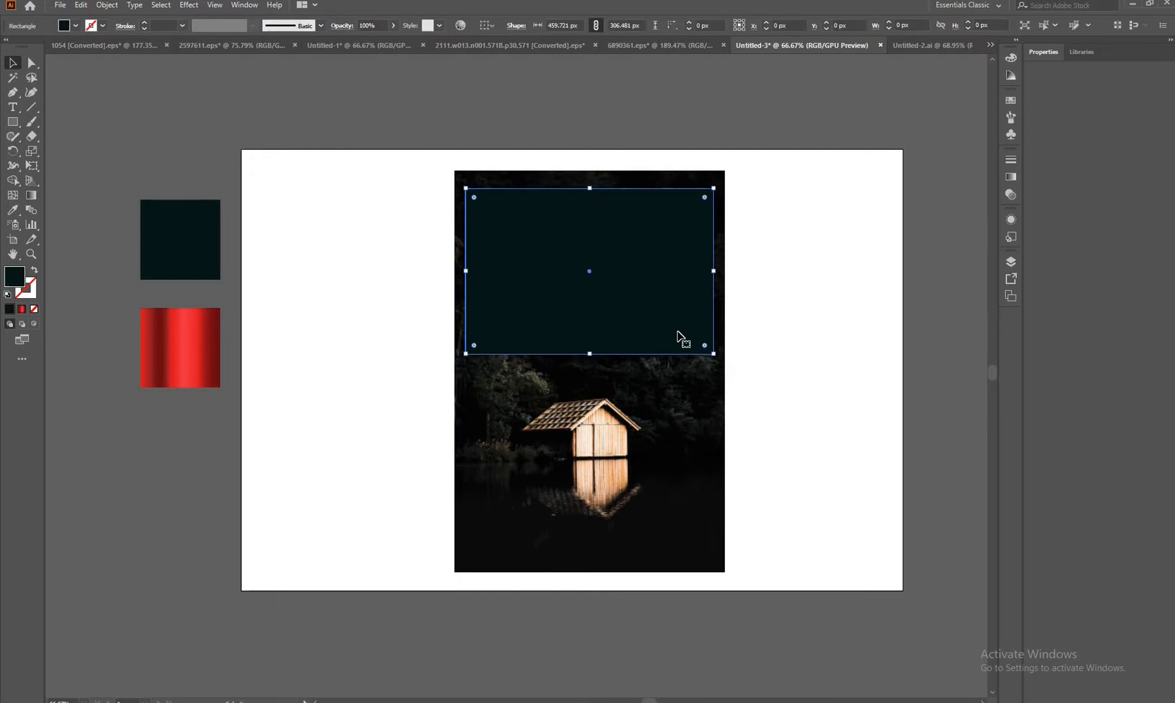
# Make a clipping mask from the dark rectangle and the photo, keeping only the dark forest area
pyautogui.moveTo(390, 167); pyautogui.dragTo(762, 543)
pyautogui.rightClick(576, 301)
pyautogui.click(626, 408)
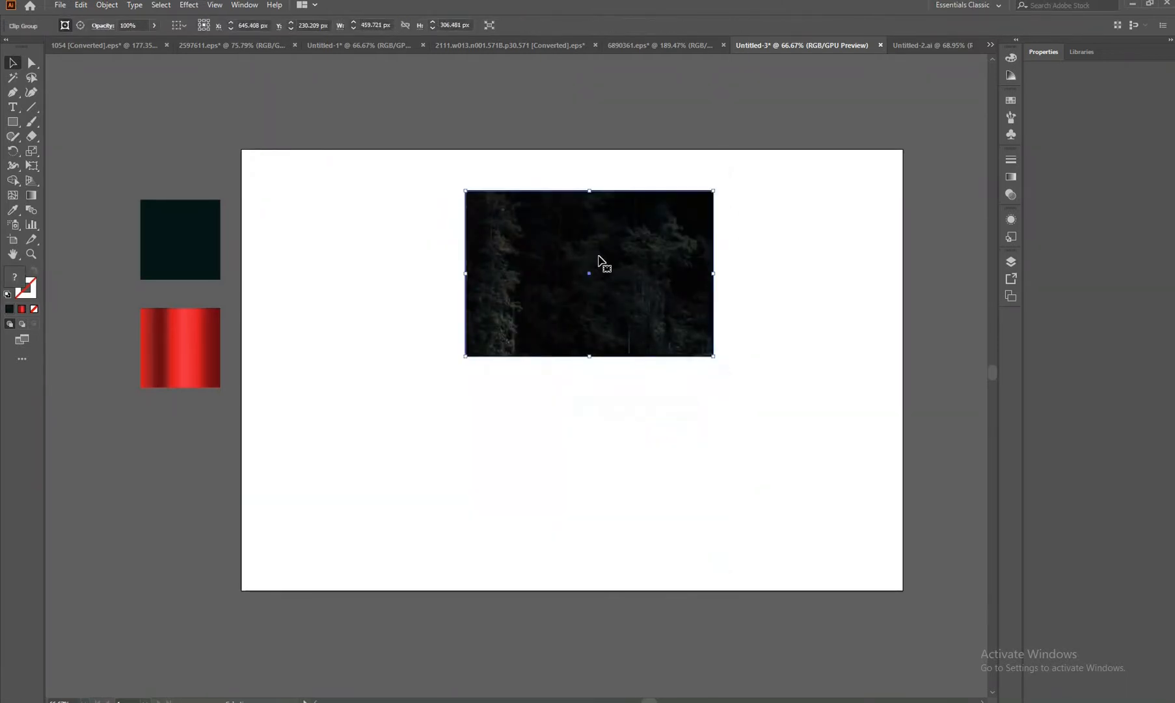
# Align the clipped forest image with the artboard's top-left corner and enlarge it to cover the whole artboard
pyautogui.moveTo(531, 244); pyautogui.dragTo(383, 224)
pyautogui.moveTo(488, 316); pyautogui.dragTo(904, 600)
pyautogui.click(577, 99)
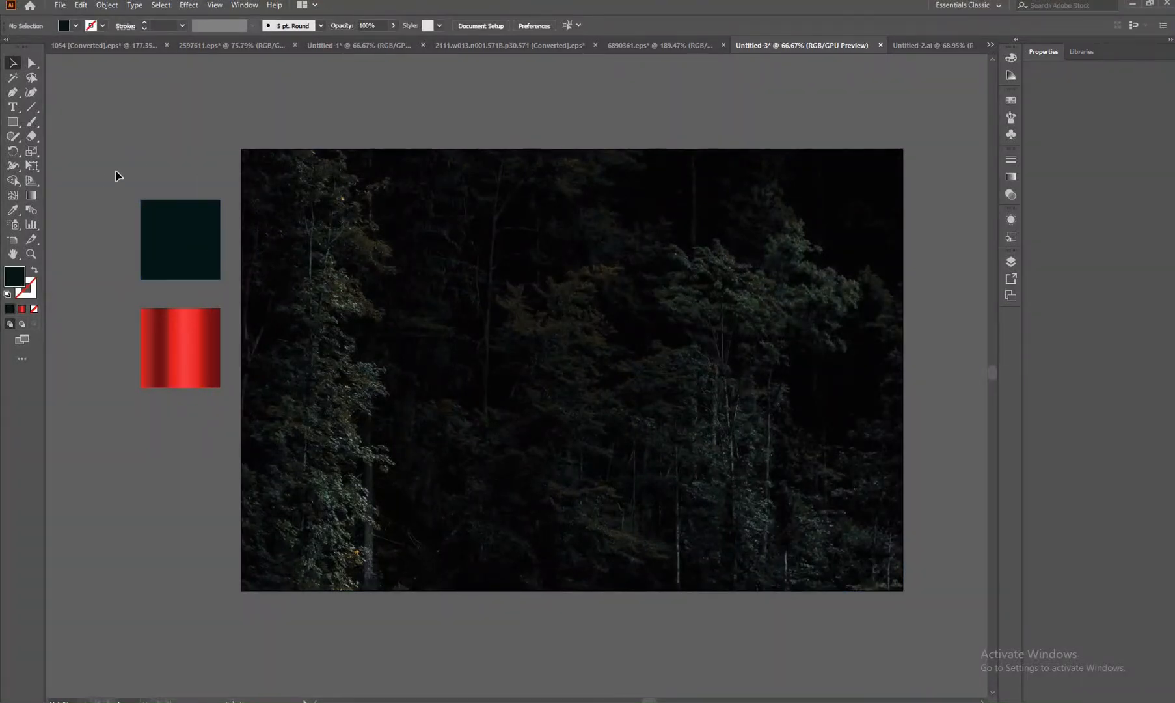
# Draw a dark rectangle about 1073 by 661 px over the middle of the forest image
pyautogui.click(12, 122)
pyautogui.moveTo(285, 191); pyautogui.dragTo(863, 548)
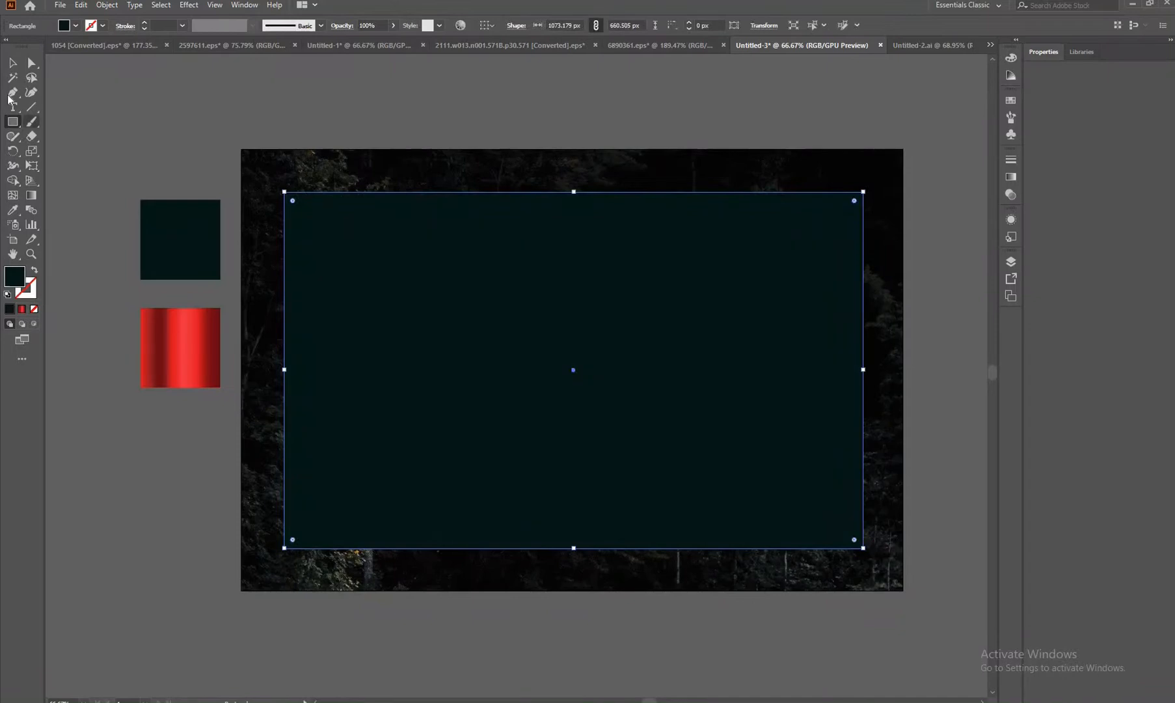
pyautogui.click(12, 62)
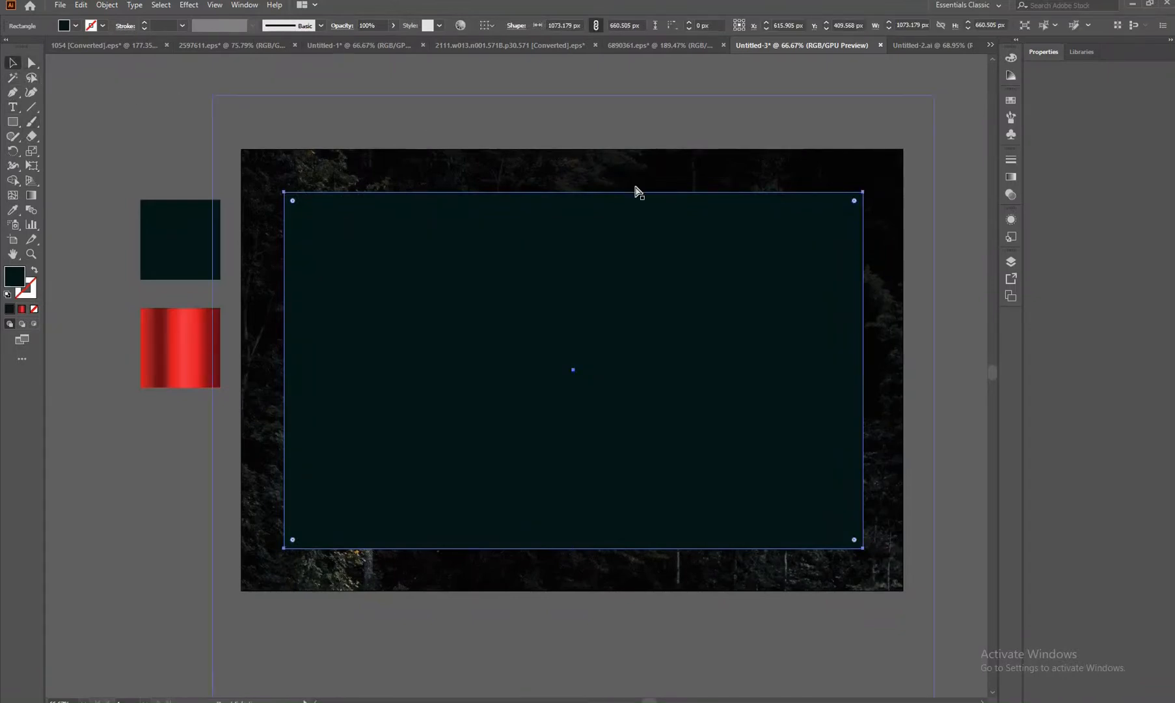
pyautogui.click(611, 119)
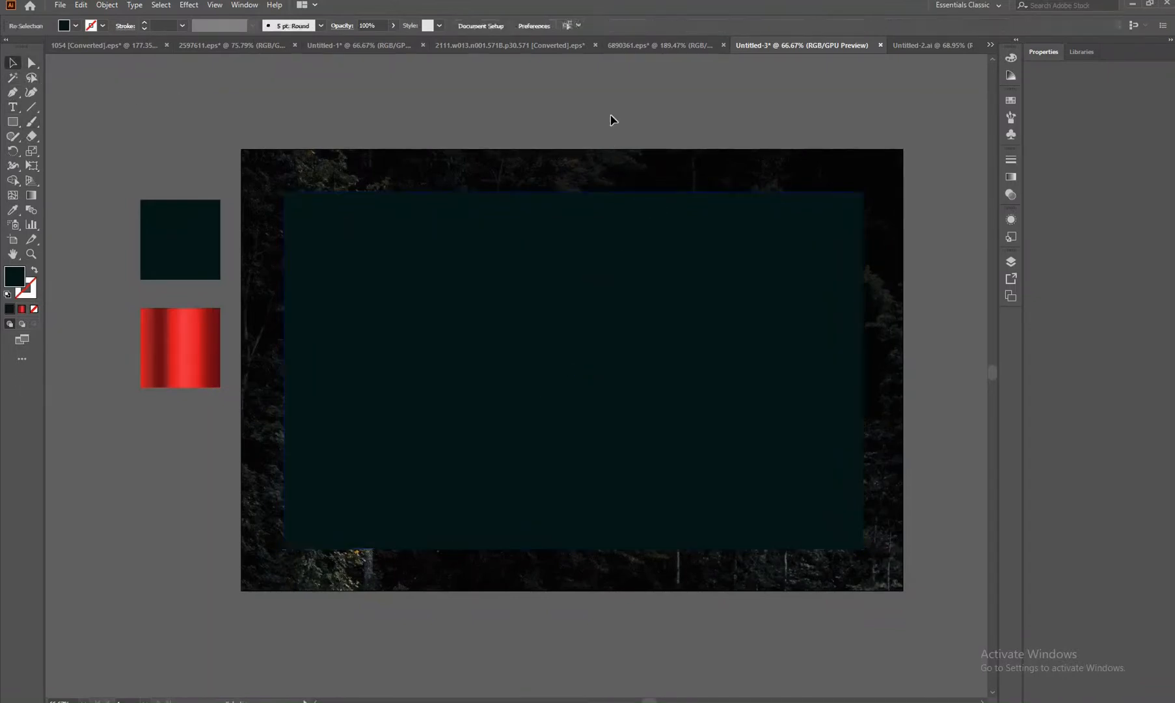
# Move the dark rectangle to the artboard's top-left corner and enlarge it to cover the artboard, about 1227 by 818 px
pyautogui.moveTo(612, 297); pyautogui.dragTo(568, 254)
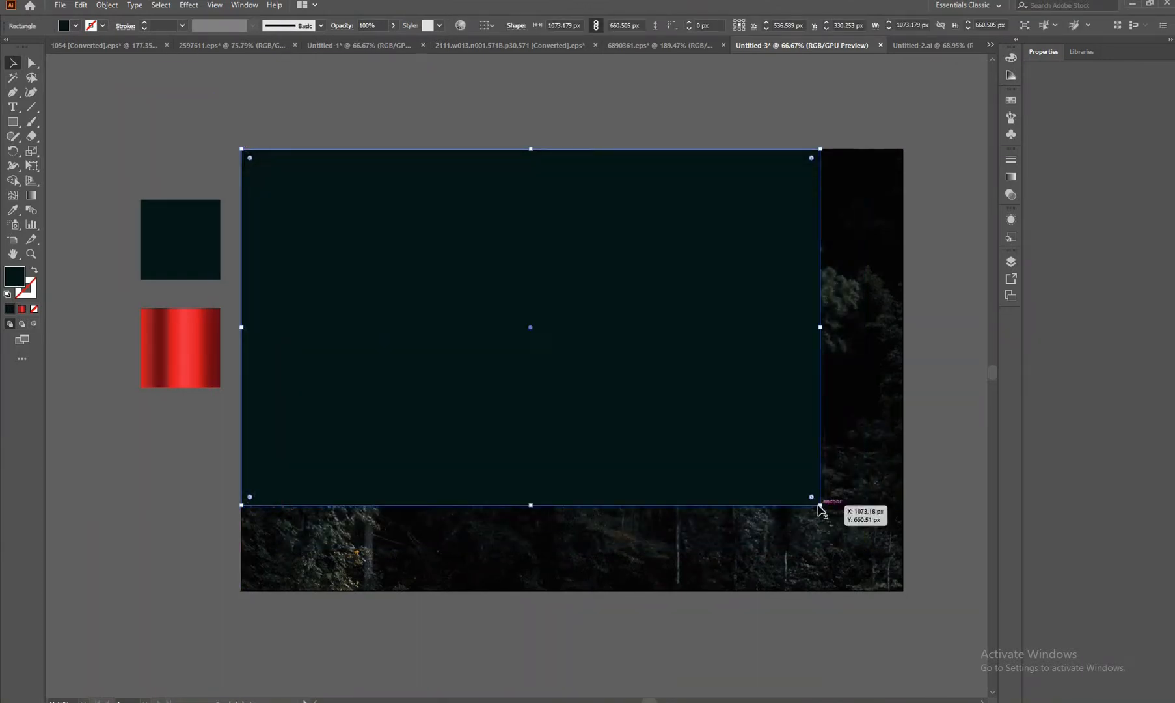
pyautogui.moveTo(820, 505); pyautogui.dragTo(903, 591)
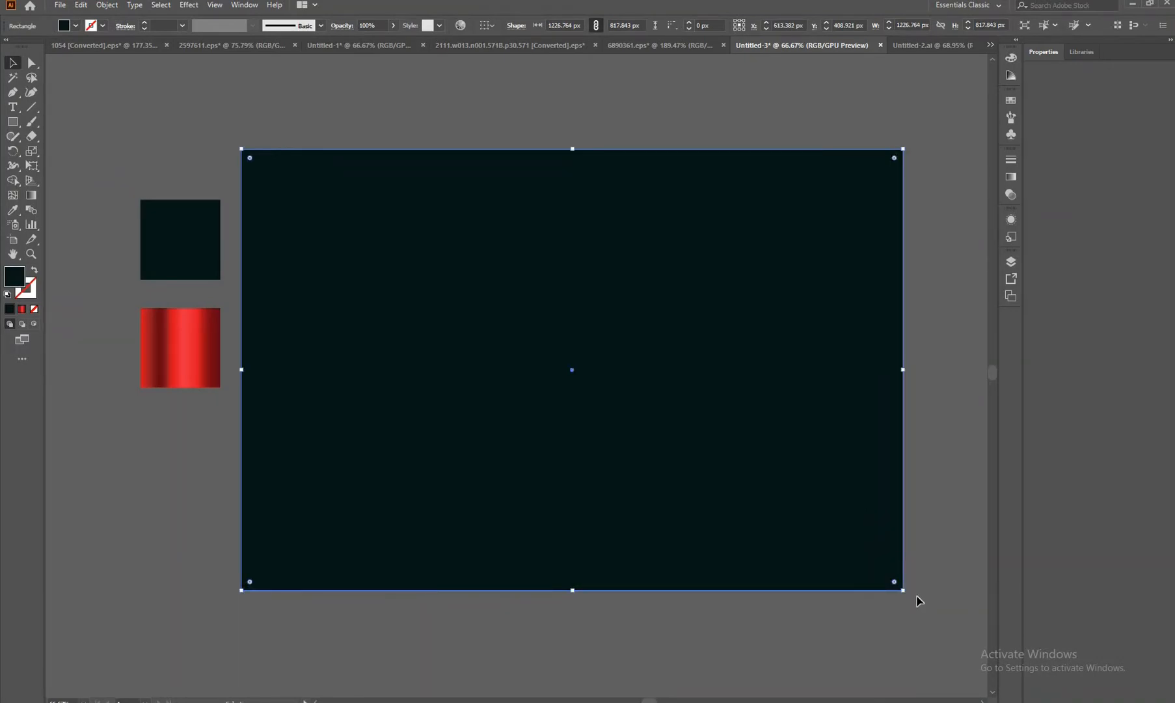
# Scale the dark rectangle down to about 1009 by 673 px and centre it on the forest image
pyautogui.moveTo(904, 590); pyautogui.dragTo(856, 537)
pyautogui.moveTo(611, 356); pyautogui.dragTo(643, 380)
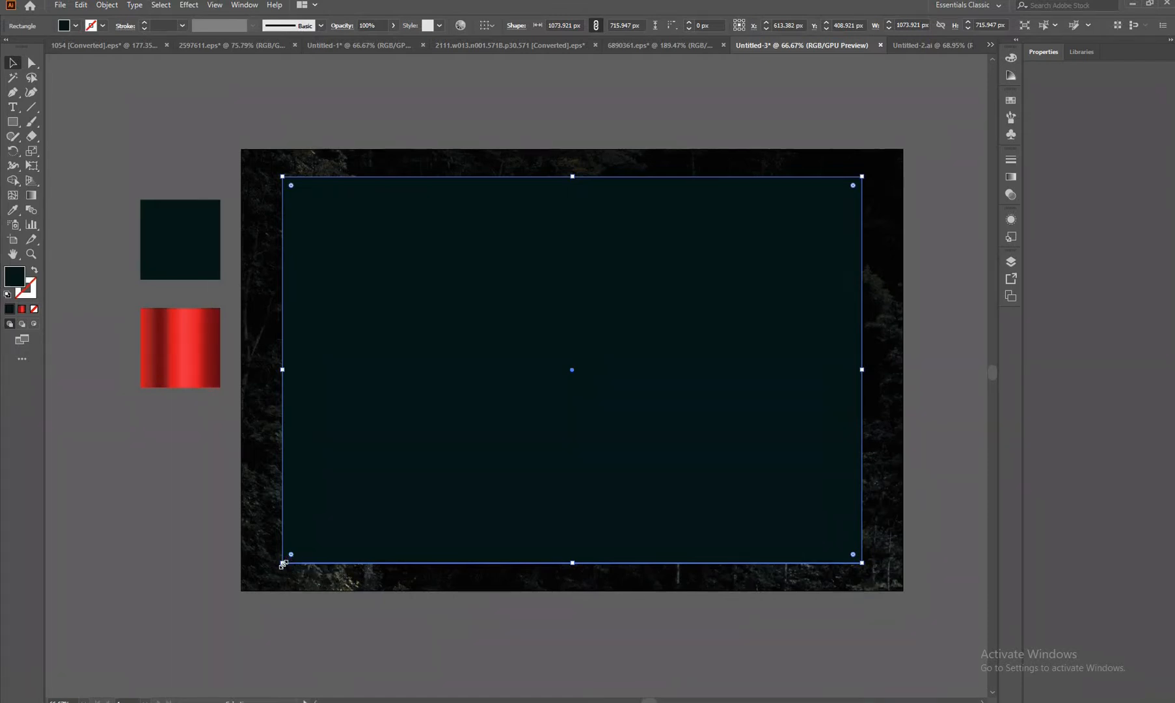
pyautogui.moveTo(282, 564); pyautogui.dragTo(316, 537)
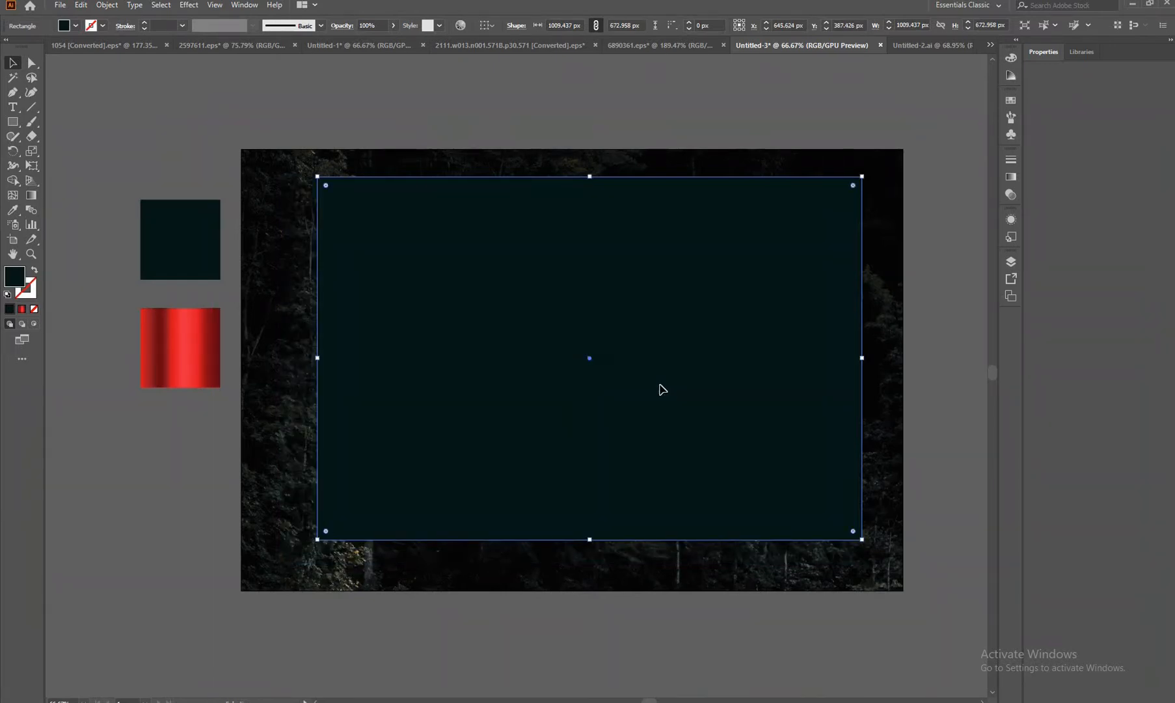
pyautogui.moveTo(662, 388); pyautogui.dragTo(675, 389)
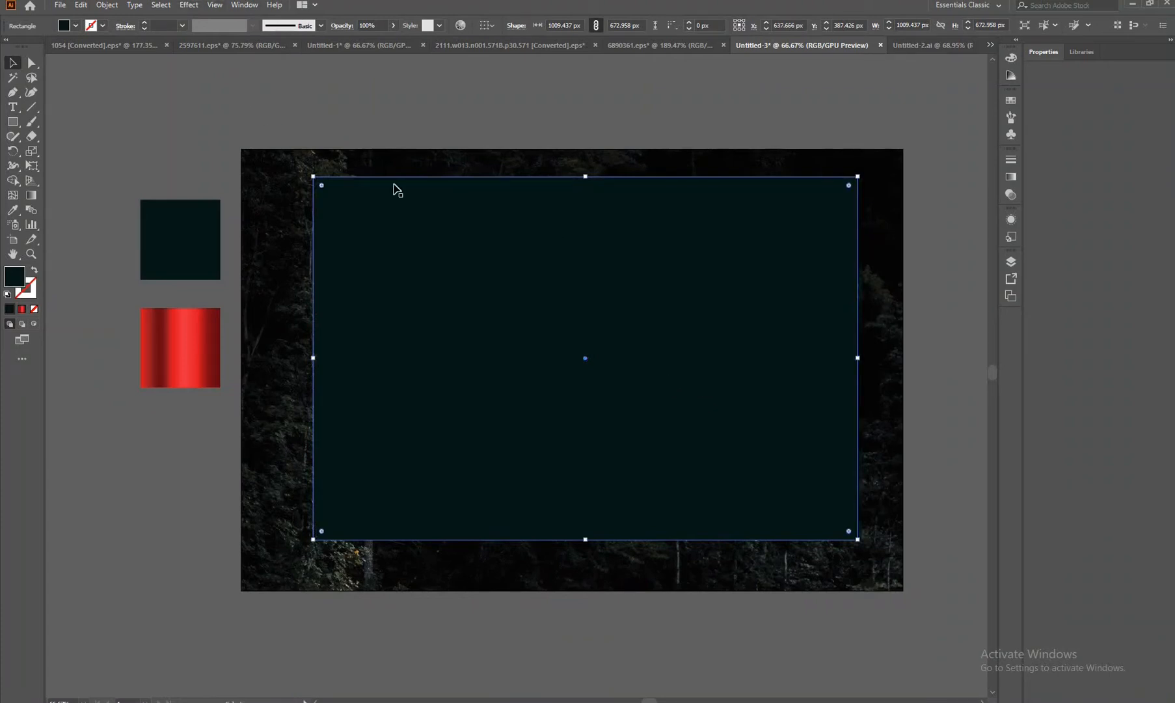
pyautogui.moveTo(622, 269)
pyautogui.mouseDown()
pyautogui.moveTo(624, 288)
pyautogui.moveTo(630, 274)
pyautogui.moveTo(606, 272)
pyautogui.moveTo(617, 273)
pyautogui.mouseUp()
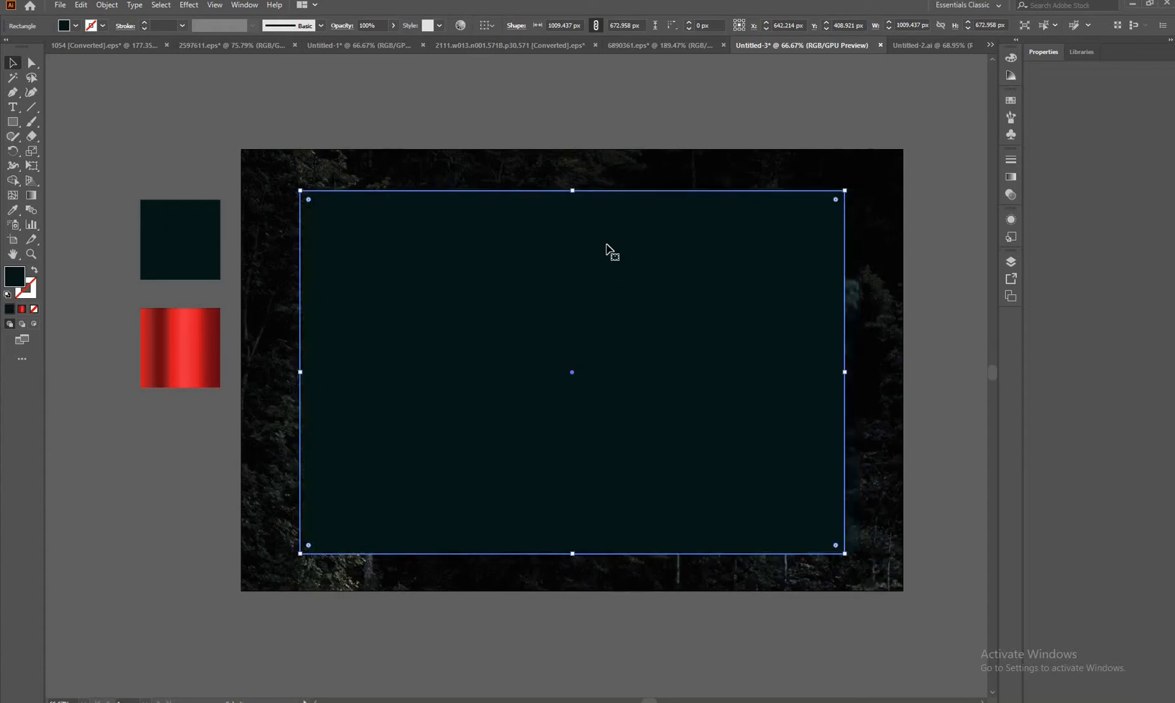
pyautogui.click(599, 130)
# Set the dark rectangle's opacity to 64%
pyautogui.click(335, 318)
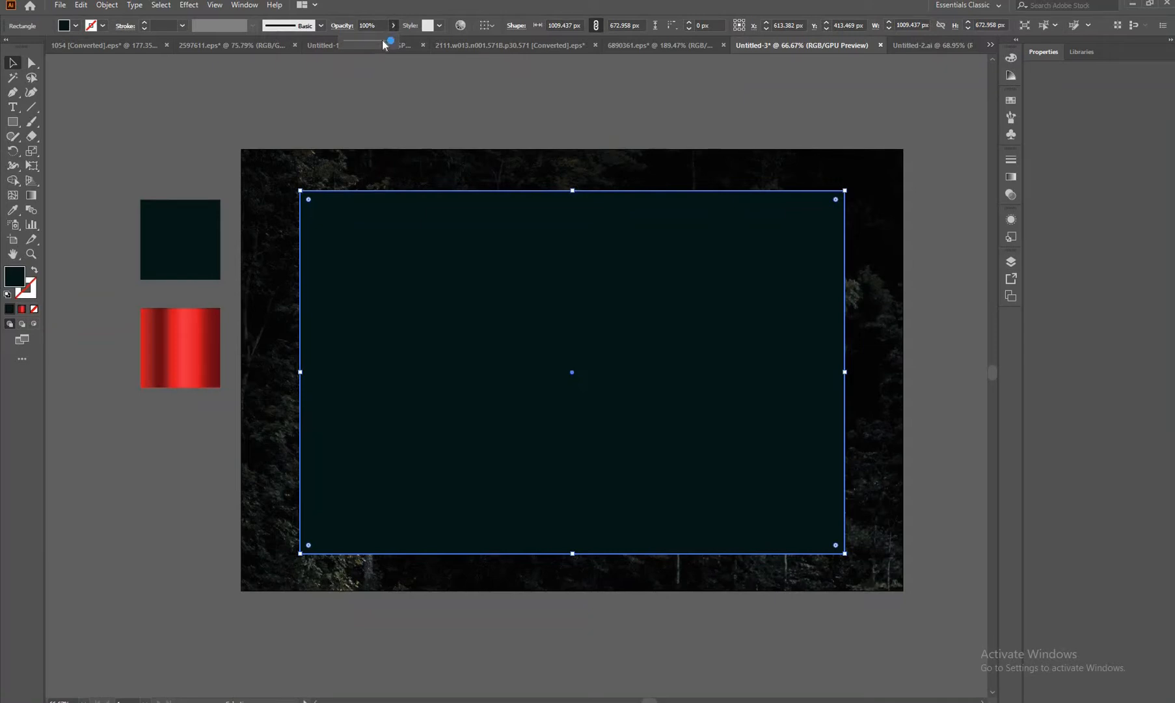
pyautogui.moveTo(379, 41); pyautogui.dragTo(382, 41)
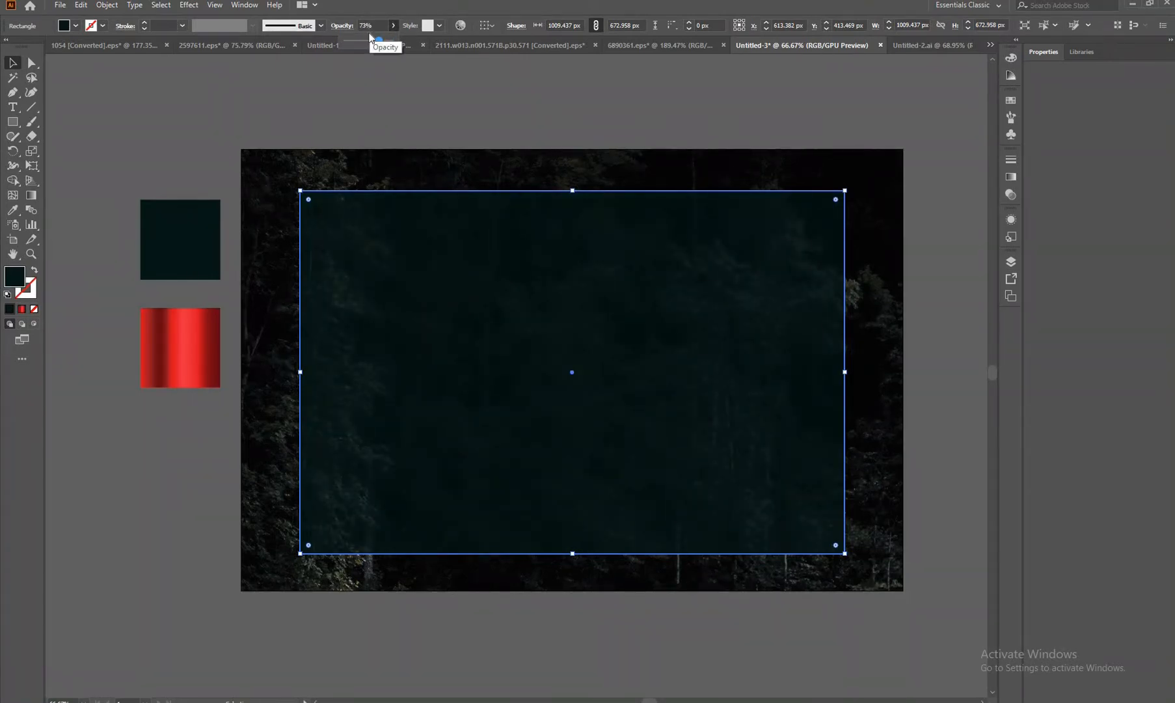
pyautogui.click(369, 27)
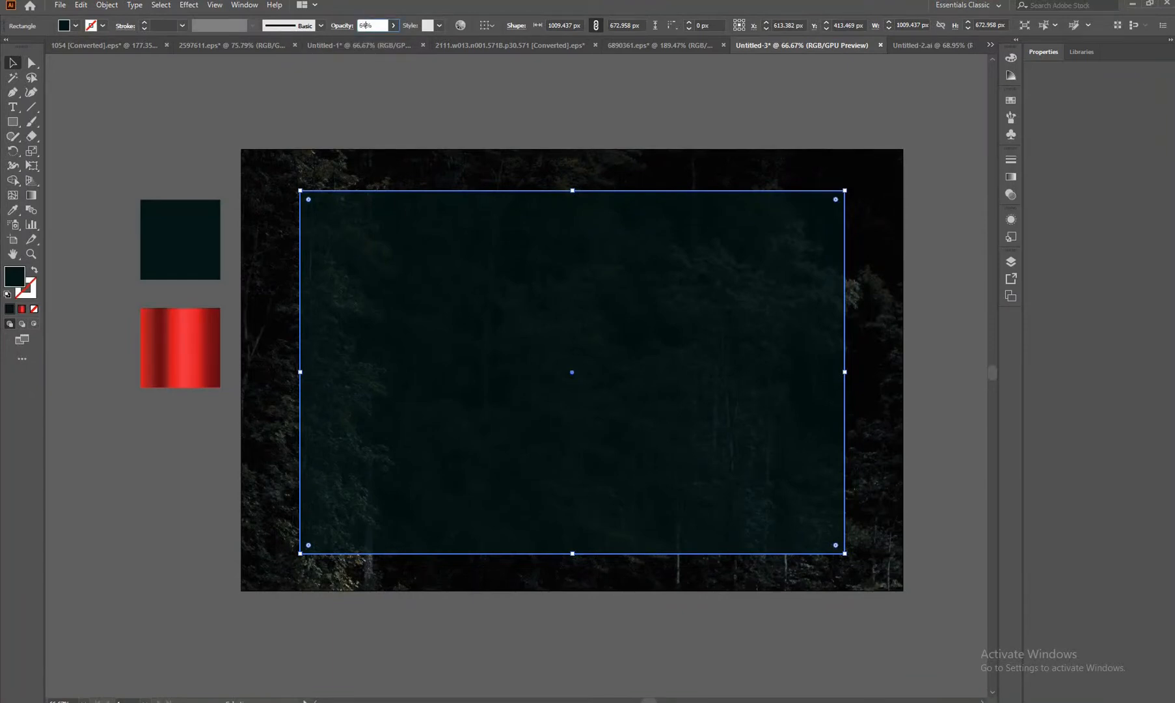
pyautogui.write('64')
pyautogui.press('Return')
pyautogui.click(537, 125)
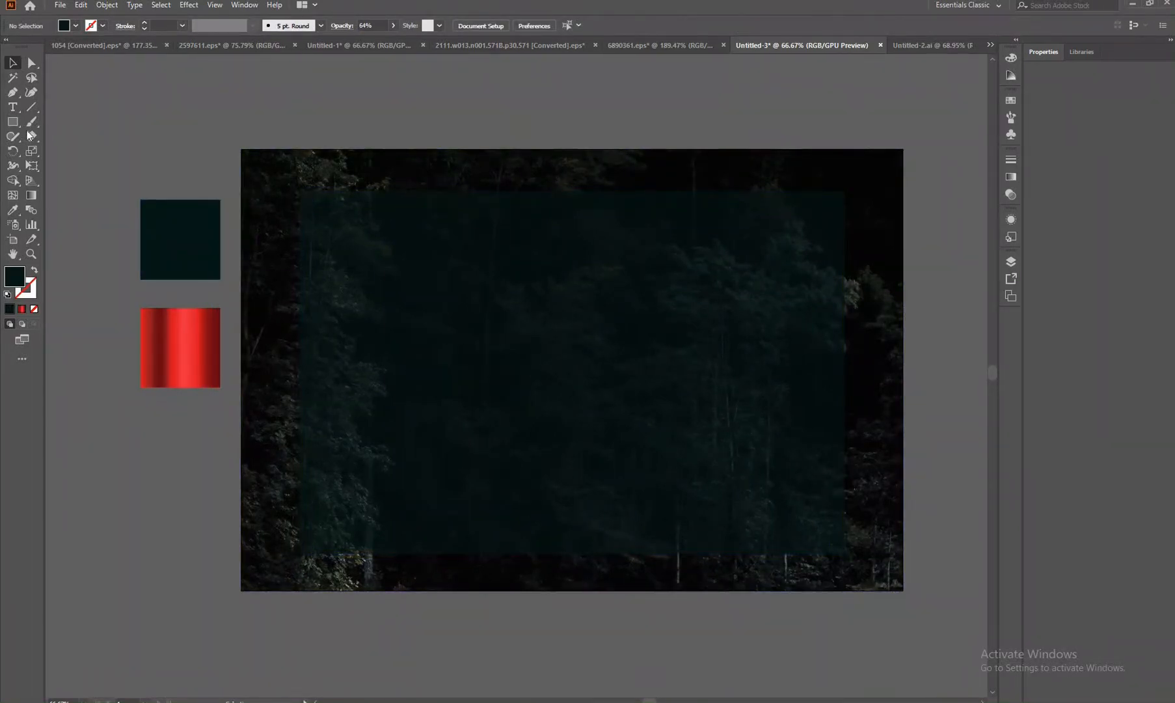
# Add a text object at 32 pt on the dark rectangle, replacing the placeholder with "LOGO"
pyautogui.click(12, 106)
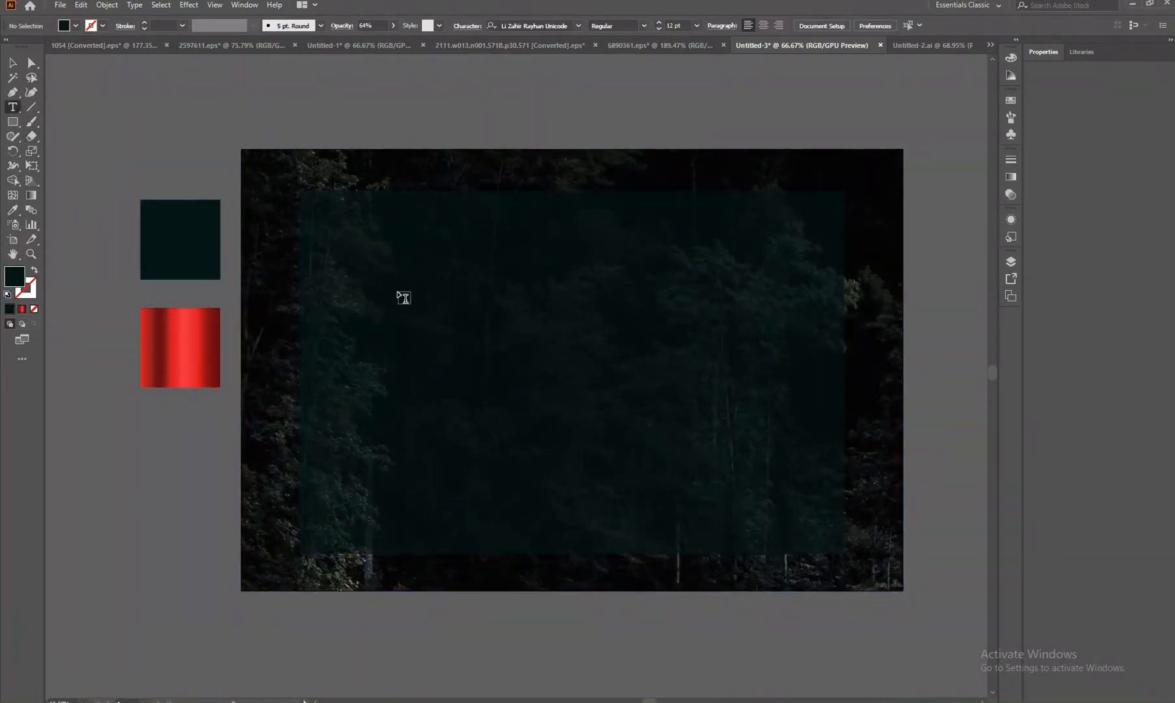
pyautogui.click(399, 315)
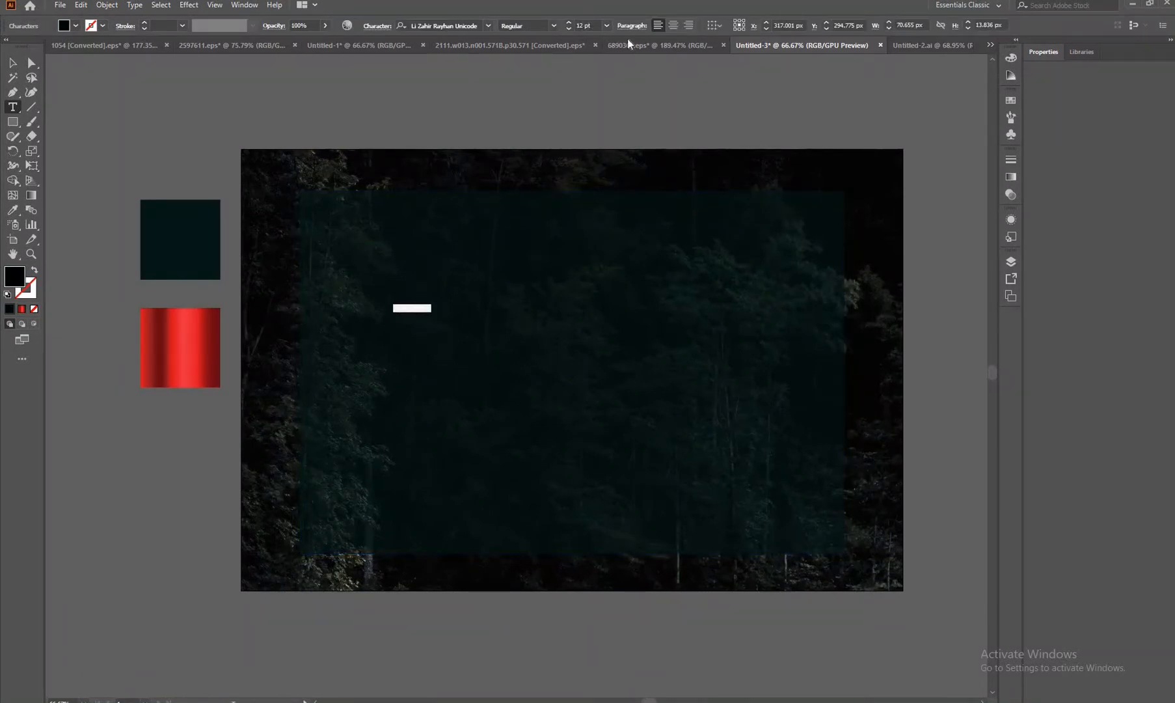
pyautogui.click(569, 23)
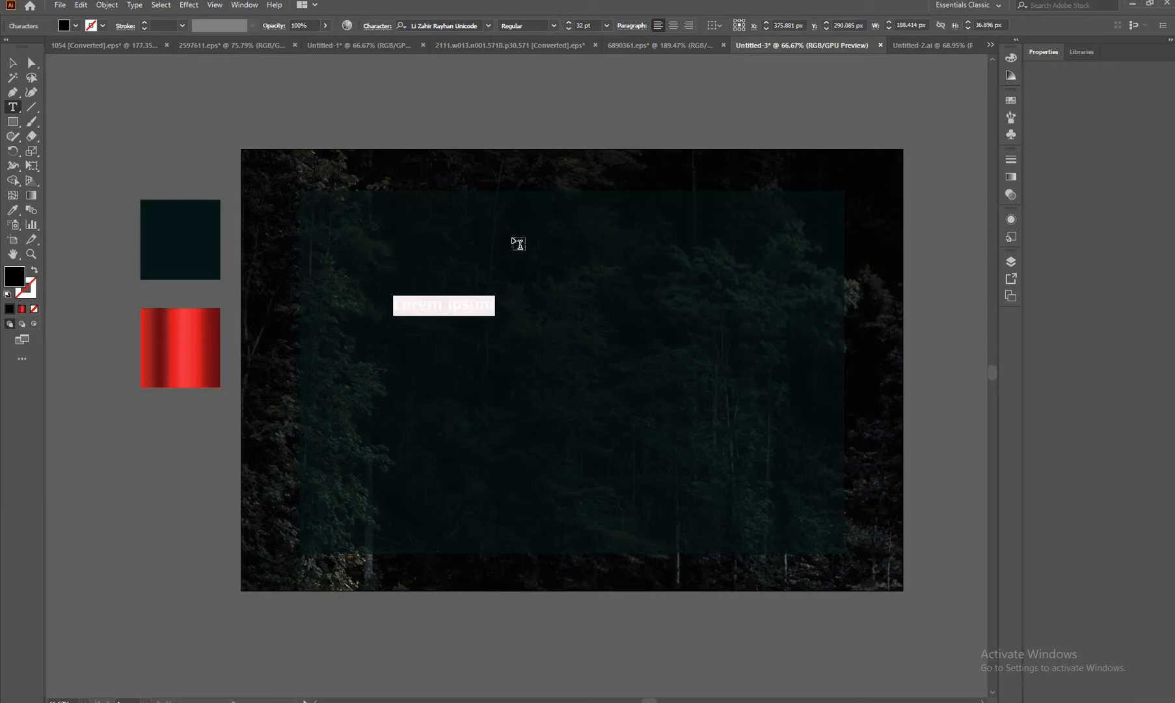
pyautogui.press('BackSpace')
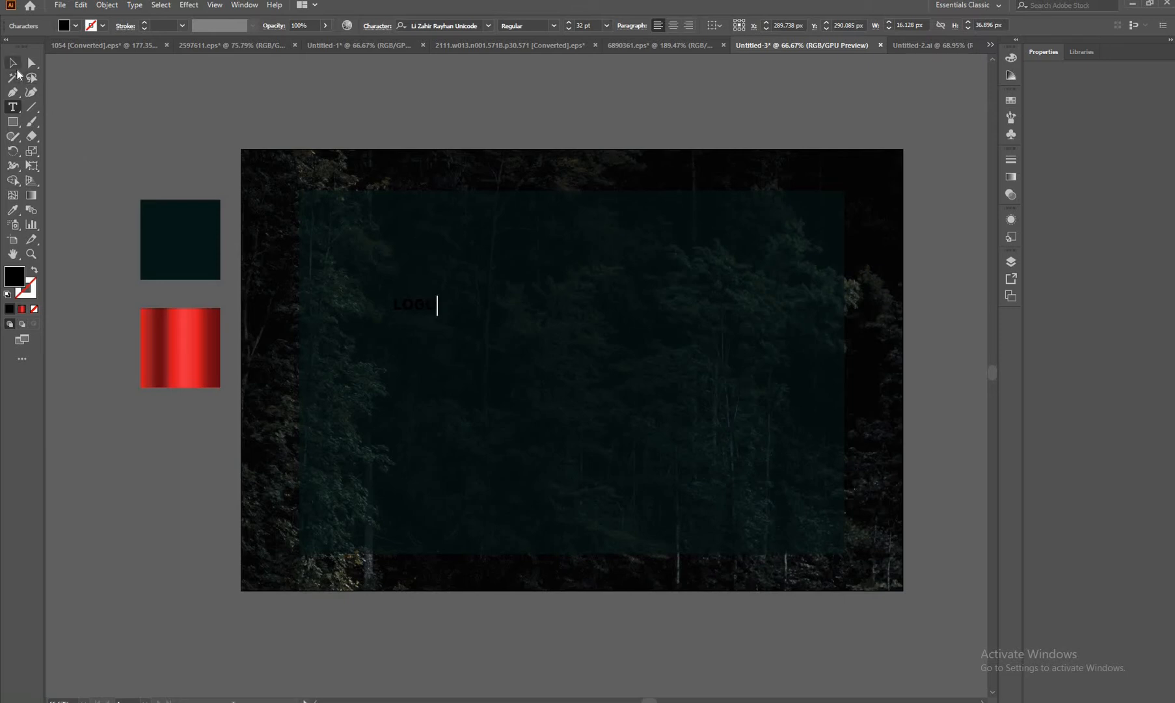
pyautogui.click(13, 64)
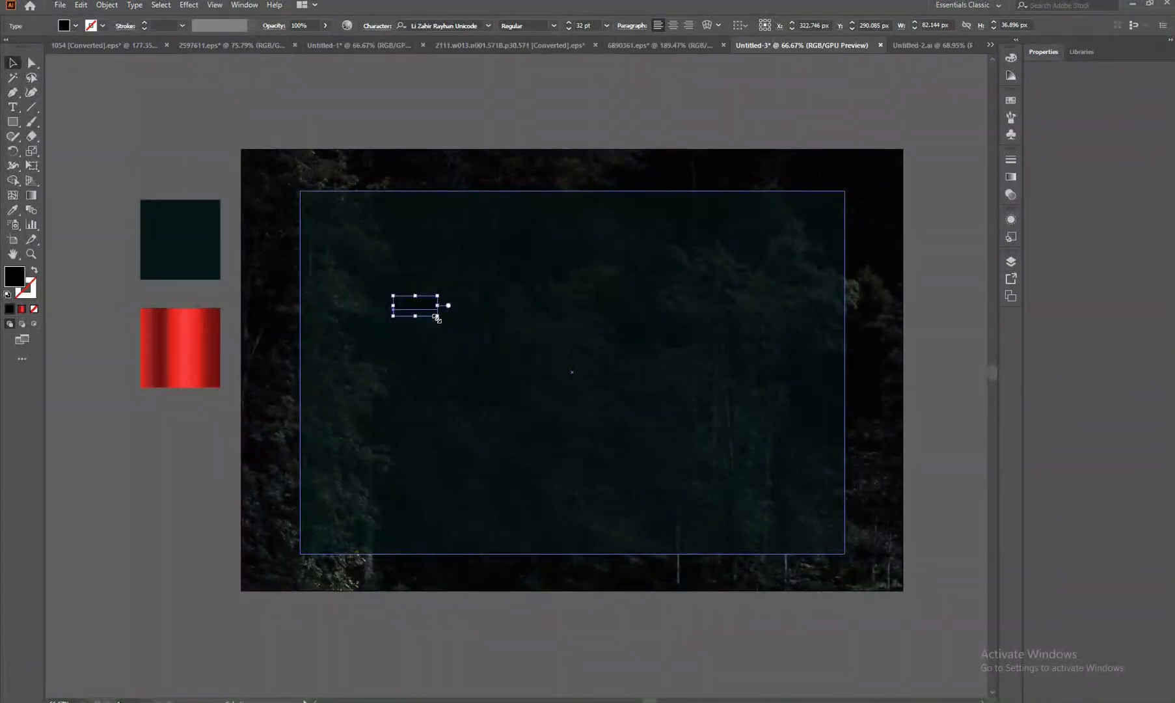
# Enlarge the LOGO text to about 239 pt and move it to the middle of the dark rectangle
pyautogui.moveTo(437, 317); pyautogui.dragTo(637, 465)
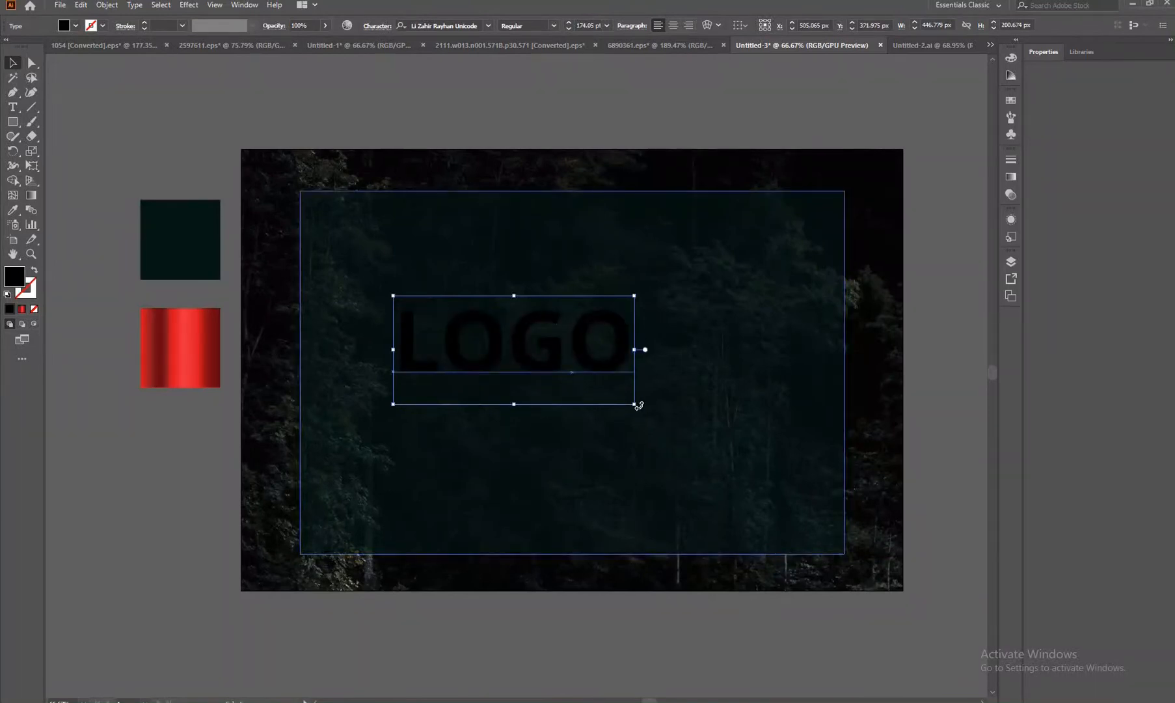
pyautogui.moveTo(635, 406); pyautogui.dragTo(671, 454)
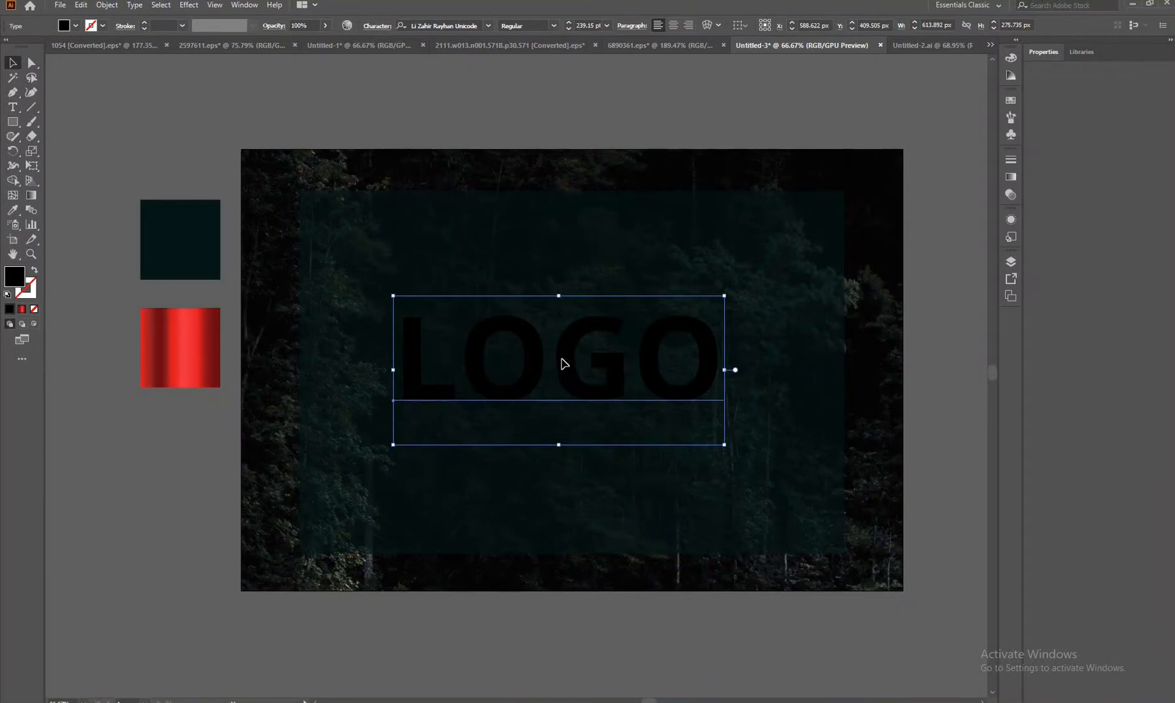
pyautogui.moveTo(563, 363); pyautogui.dragTo(573, 331)
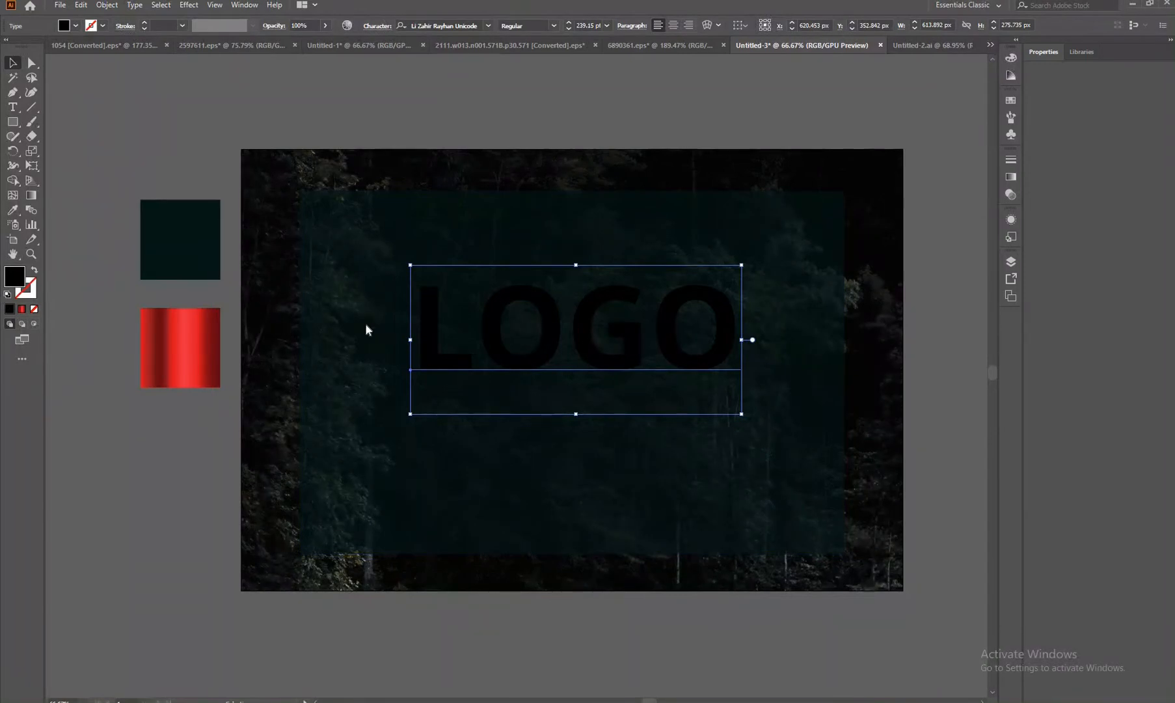
# Change the LOGO text's fill colour to white (FFFFFF)
pyautogui.moveTo(687, 214); pyautogui.dragTo(670, 213)
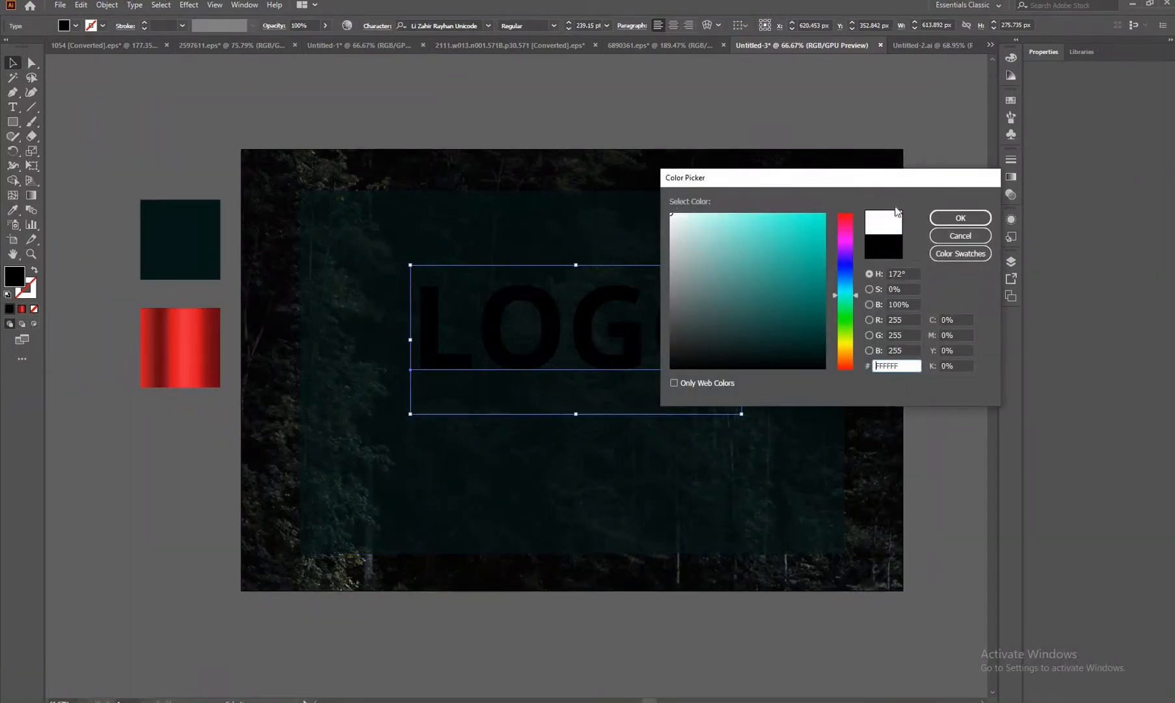
pyautogui.click(946, 217)
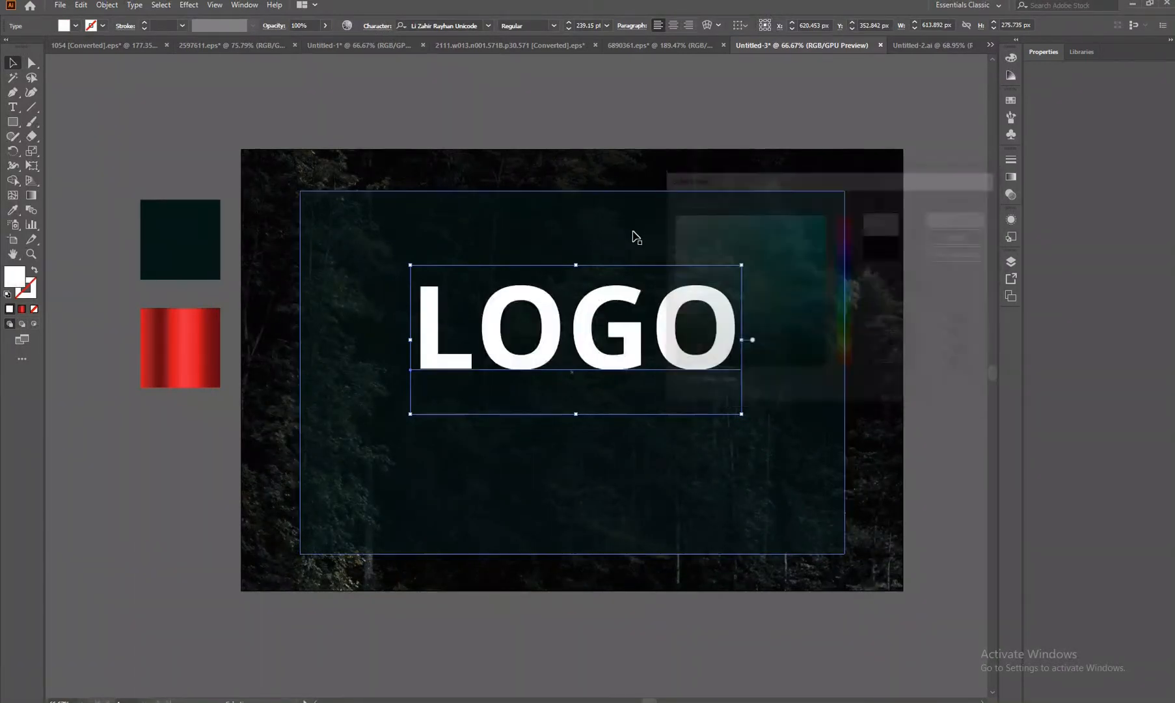
pyautogui.click(554, 113)
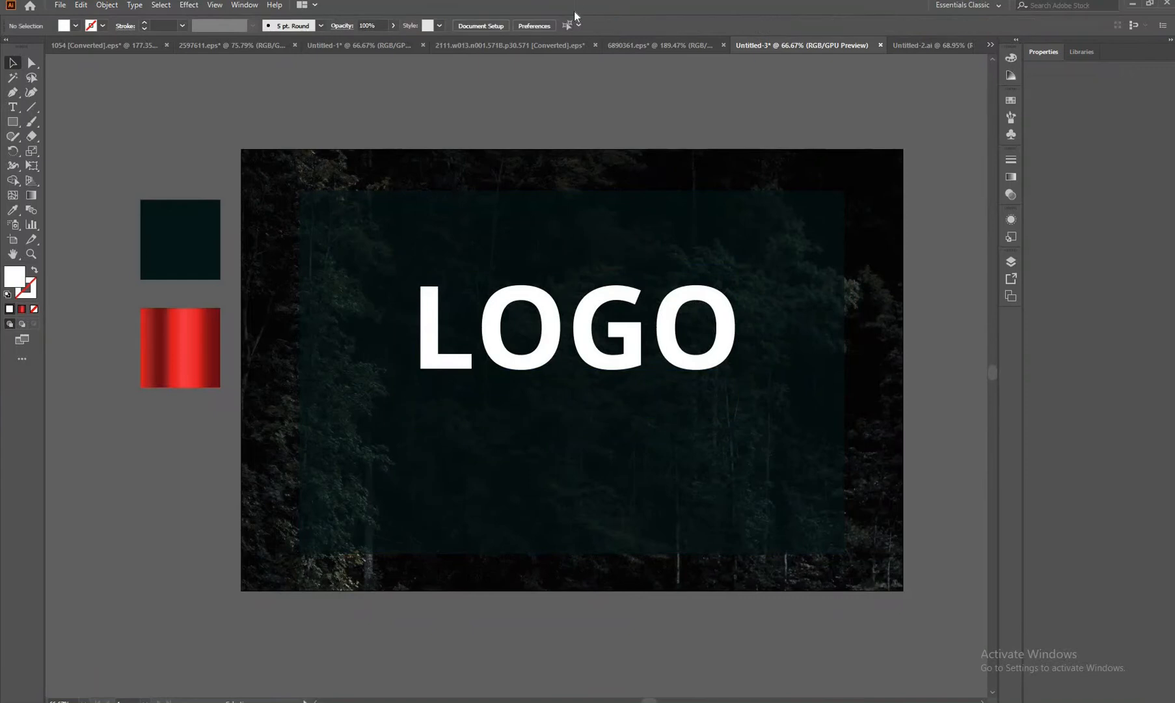
# Expand the LOGO text's object and fill into editable shapes
pyautogui.click(632, 302)
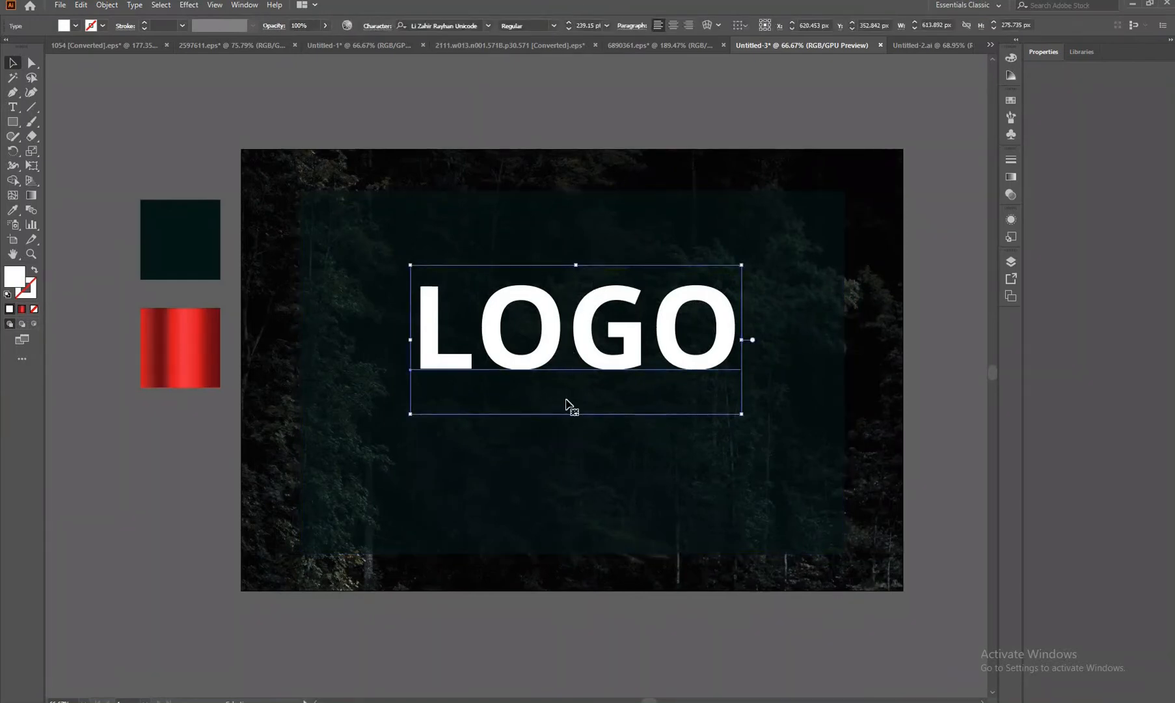
pyautogui.click(117, 8)
pyautogui.click(133, 150)
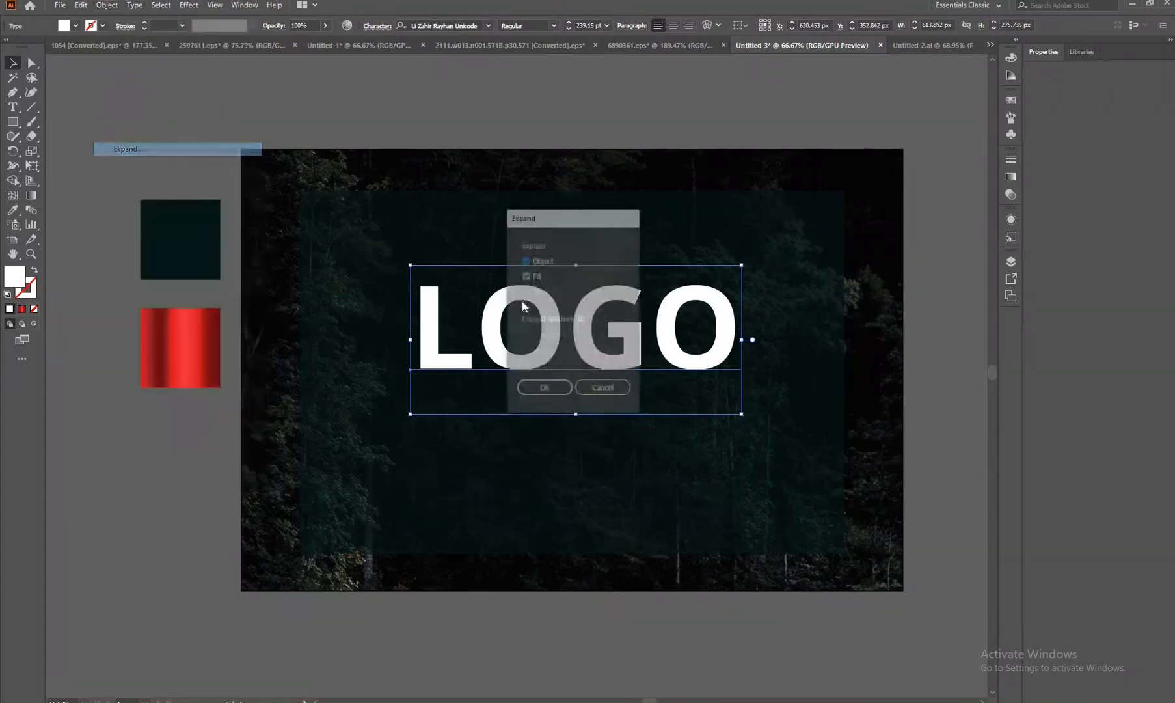
pyautogui.click(542, 387)
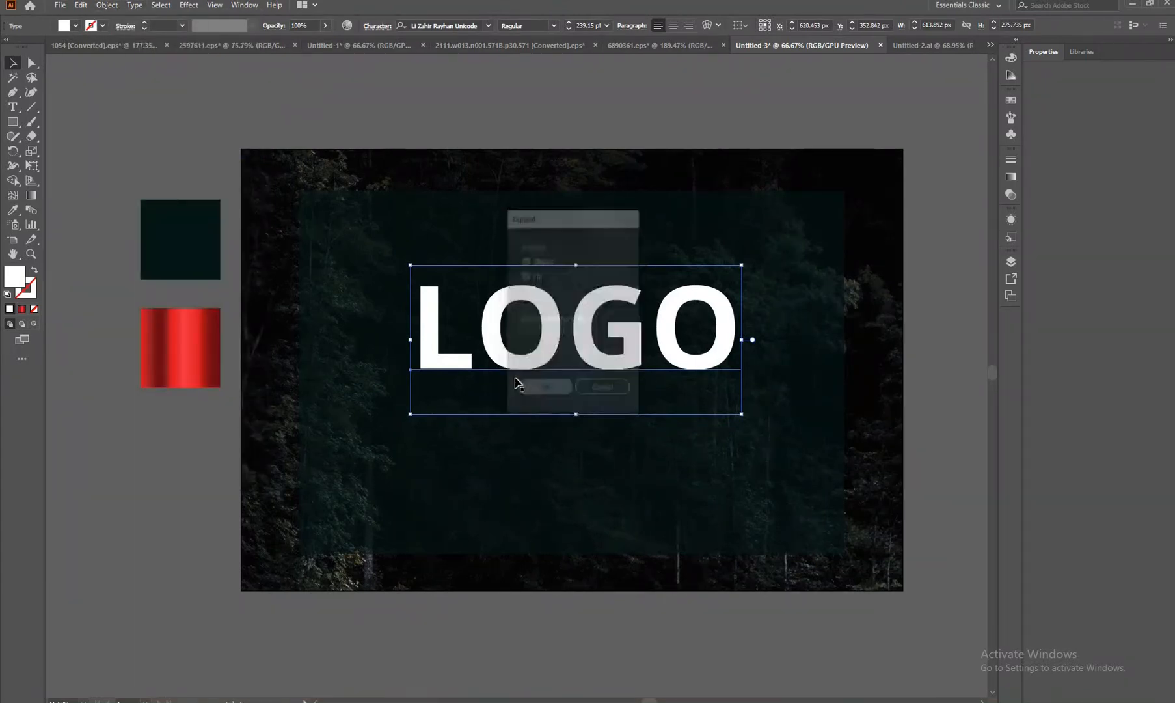
pyautogui.click(546, 107)
pyautogui.click(547, 313)
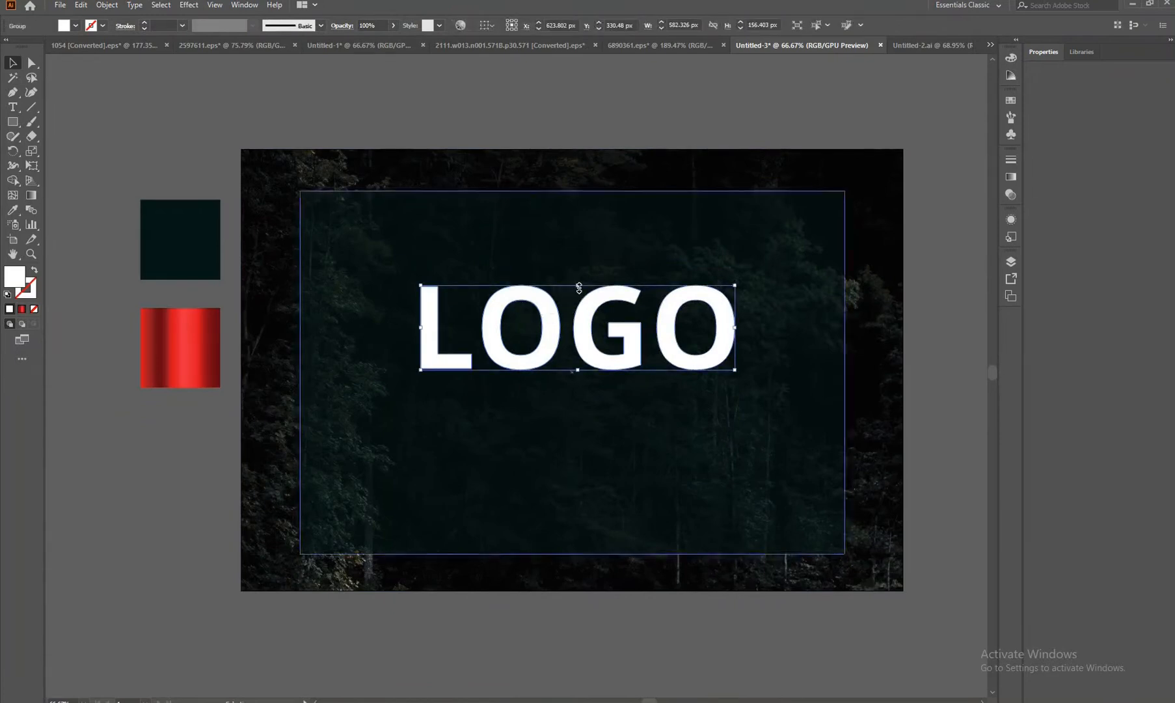
pyautogui.moveTo(580, 288); pyautogui.dragTo(578, 256)
pyautogui.hotkey('ctrl', 'z')
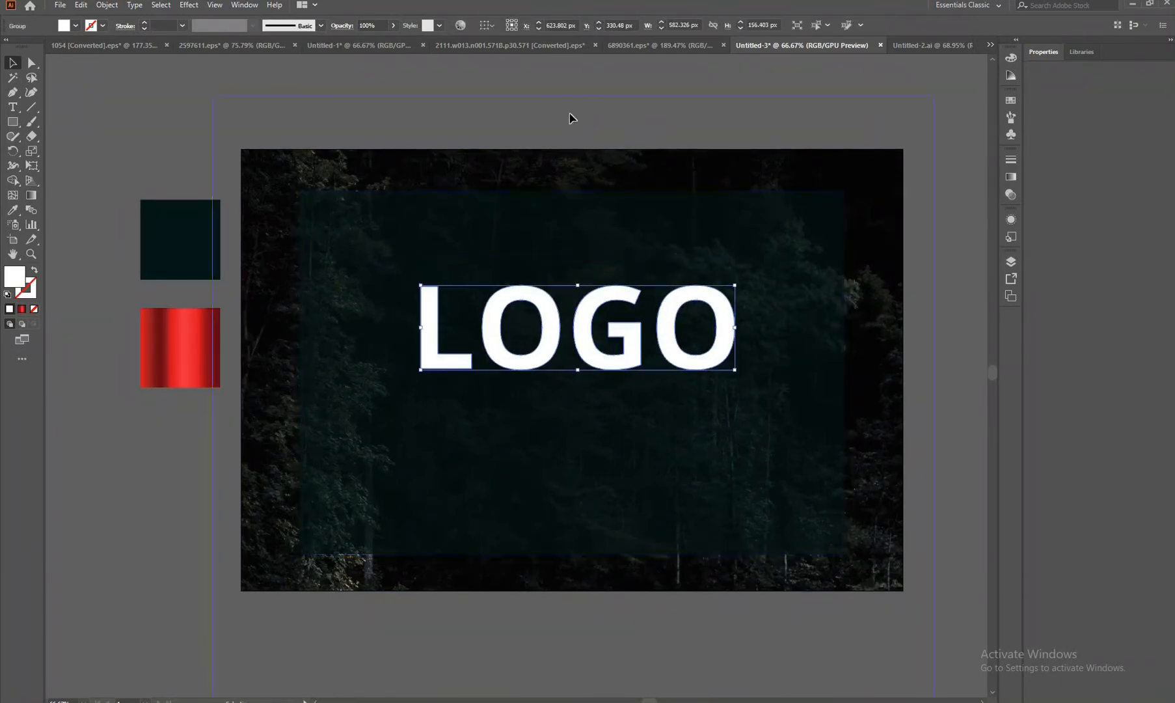
# Ungroup the expanded LOGO lettering into separate letters and clear the selection
pyautogui.click(572, 115)
pyautogui.click(541, 306)
pyautogui.rightClick(550, 309)
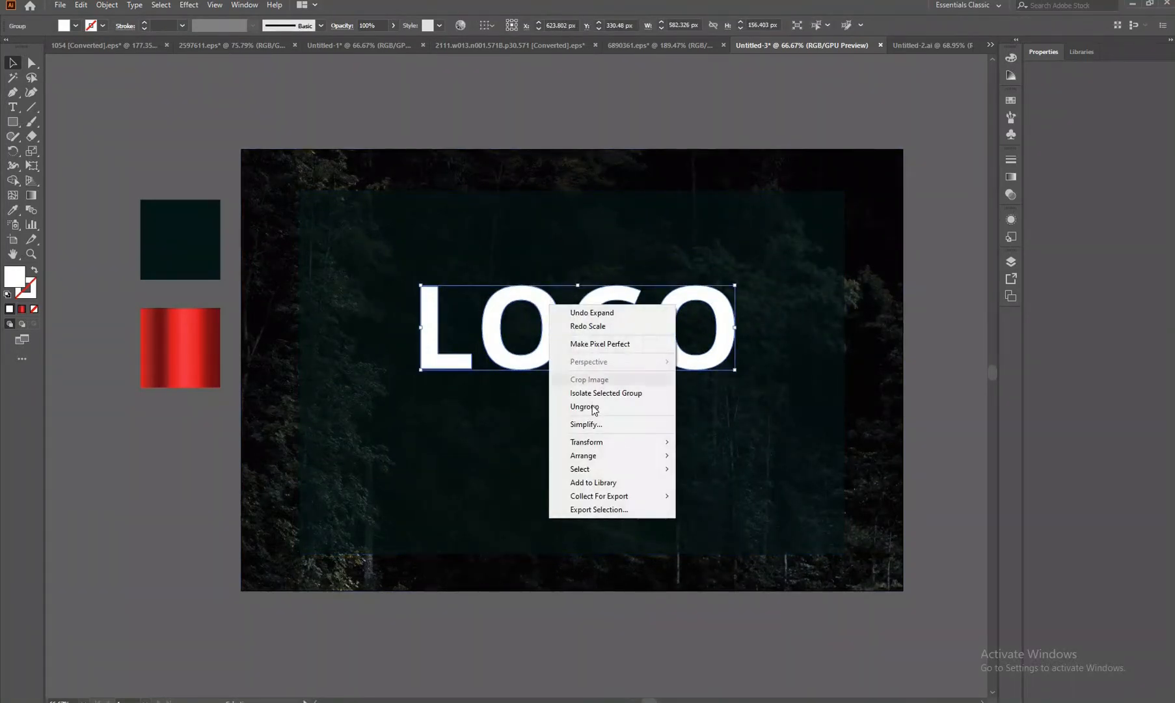
pyautogui.click(596, 404)
pyautogui.click(540, 117)
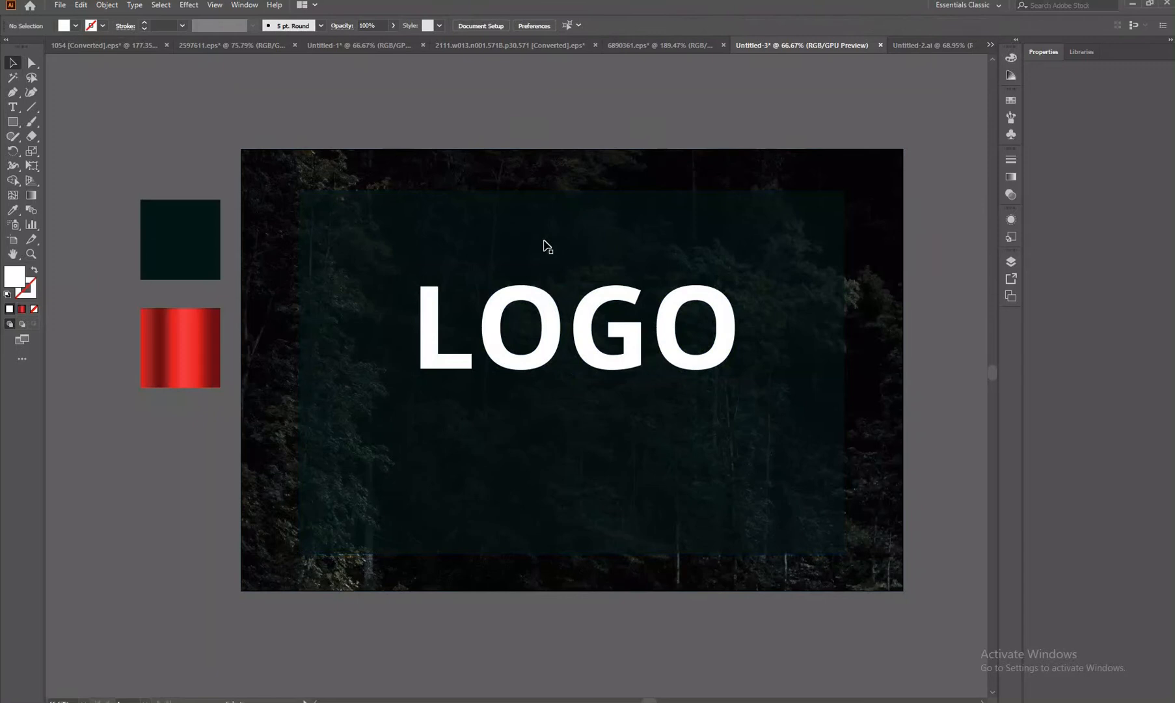
# Shrink the first O to about 106 by 114 px and move both O letters below the L and G
pyautogui.click(541, 296)
pyautogui.moveTo(561, 285); pyautogui.dragTo(600, 327)
pyautogui.click(672, 317)
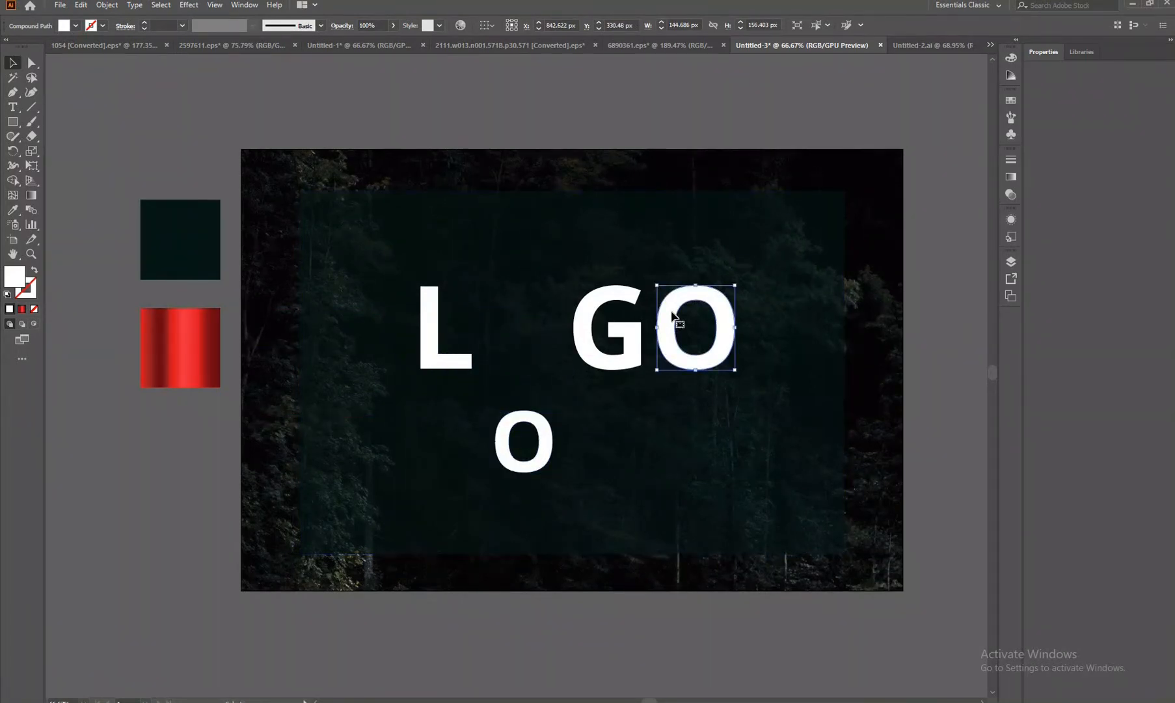
pyautogui.moveTo(660, 355); pyautogui.dragTo(634, 468)
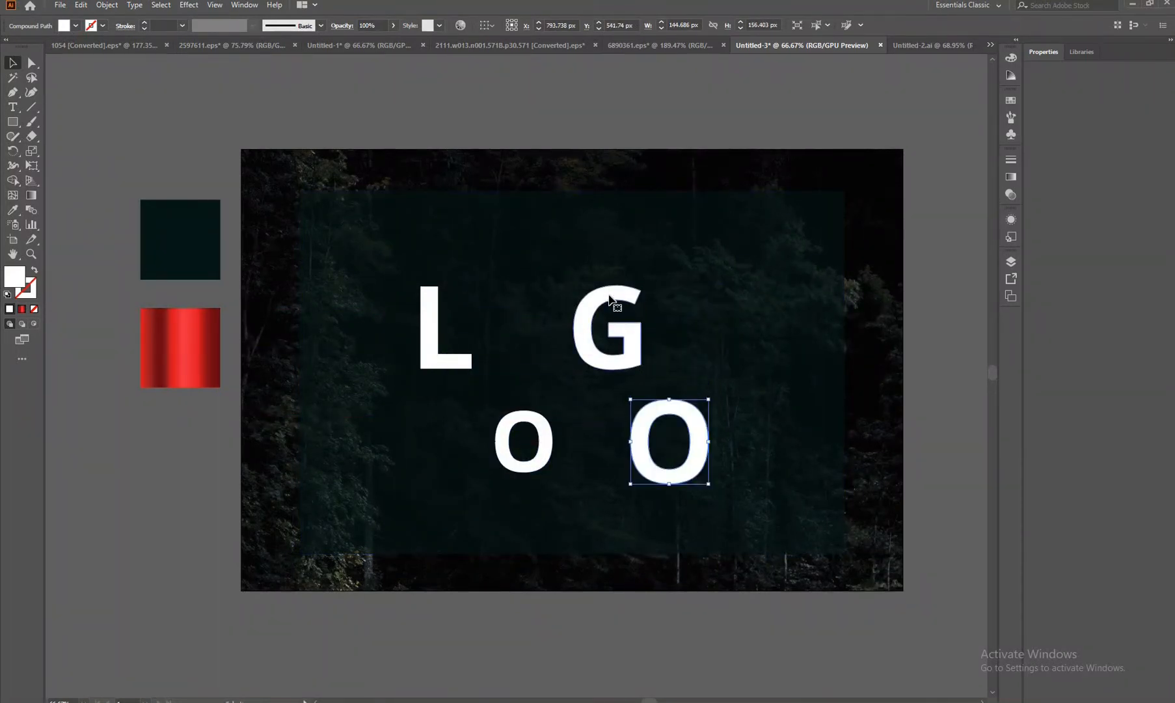
# Move the G horizontally towards the L, to about X 537 px, leaving a narrow gap between the two letters
pyautogui.click(609, 298)
pyautogui.press('Left')
pyautogui.press('Left')
pyautogui.press('Left')
pyautogui.press('Left')
pyautogui.press('Left')
pyautogui.press('Left')
pyautogui.press('Left')
pyautogui.press('Left')
pyautogui.press('Left')
pyautogui.press('Left')
pyautogui.press('Left')
pyautogui.press('Left')
pyautogui.press('Left')
pyautogui.press('Left')
pyautogui.press('Left')
pyautogui.press('Left')
pyautogui.press('Left')
pyautogui.press('Left')
pyautogui.press('Left')
pyautogui.press('Left')
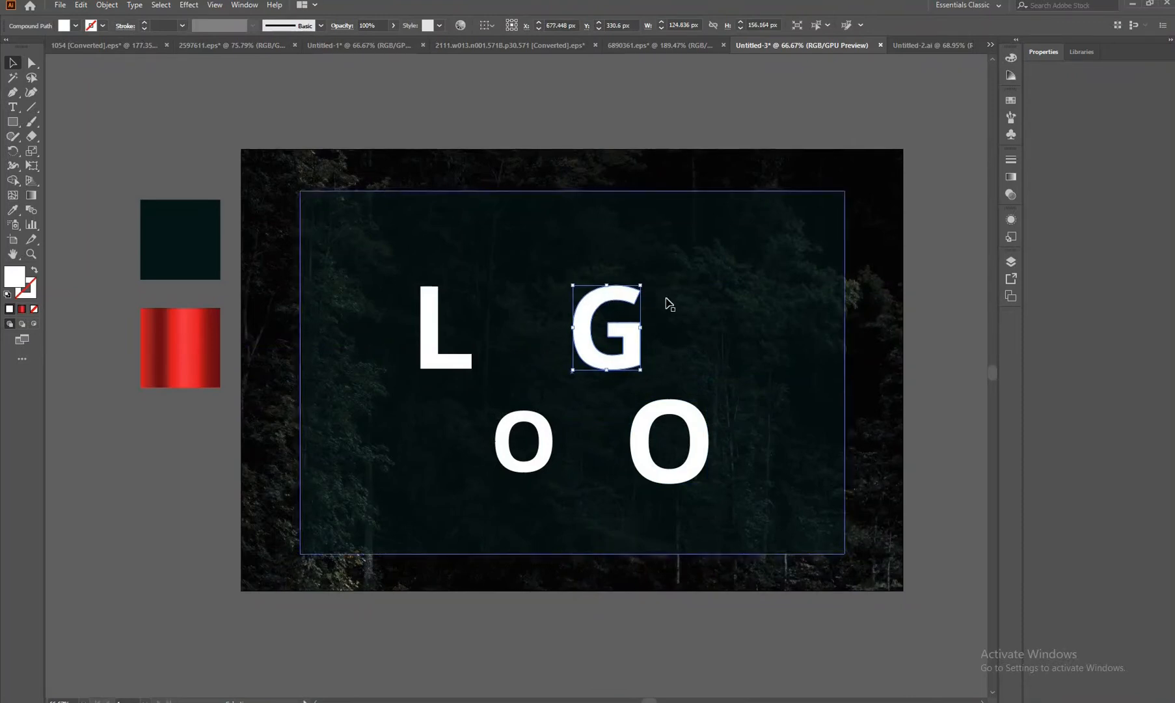
pyautogui.press('Left')
pyautogui.press('Left')
pyautogui.press('Left')
pyautogui.press('Left')
pyautogui.press('Left')
pyautogui.press('Left')
pyautogui.press('Left')
pyautogui.press('Left')
pyautogui.press('Left')
pyautogui.press('Left')
pyautogui.press('Left')
pyautogui.press('Left')
pyautogui.press('Left')
pyautogui.press('Left')
pyautogui.press('Left')
pyautogui.press('Left')
pyautogui.press('Left')
pyautogui.press('Left')
pyautogui.press('Left')
pyautogui.press('Left')
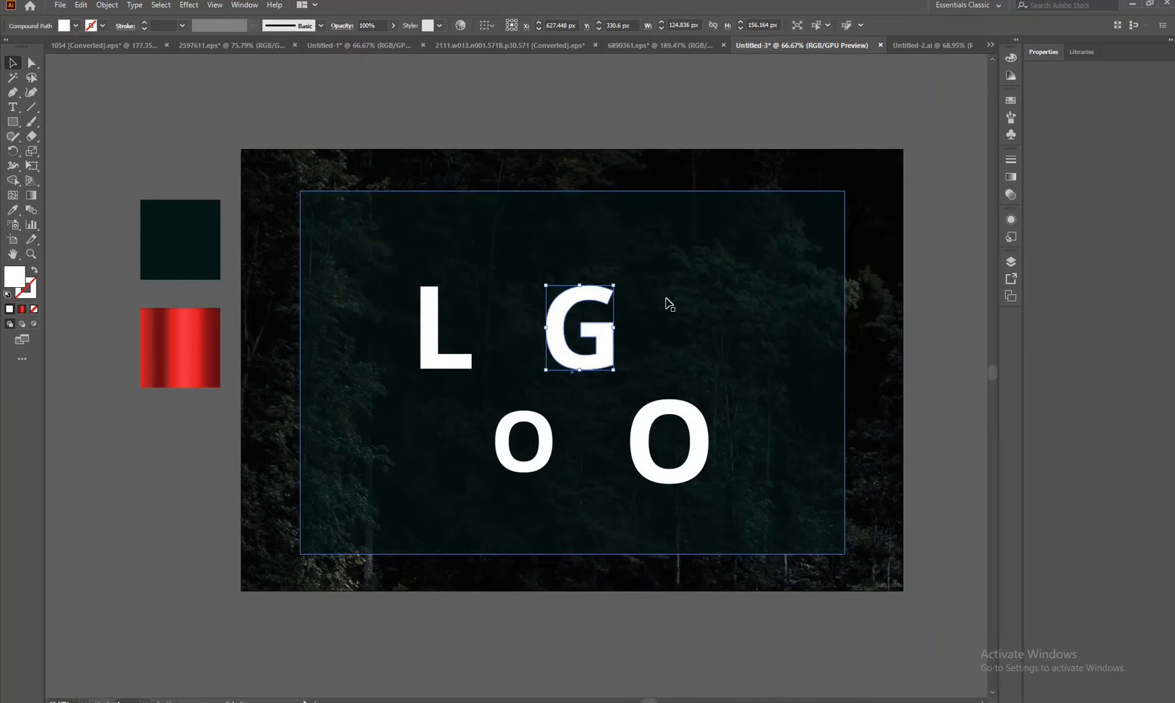
pyautogui.press('Left')
pyautogui.press('Left')
pyautogui.press('Left')
pyautogui.press('Left')
pyautogui.press('Left')
pyautogui.press('Left')
pyautogui.press('Left')
pyautogui.press('Left')
pyautogui.press('Left')
pyautogui.press('Left')
pyautogui.press('Left')
pyautogui.press('Left')
pyautogui.press('Left')
pyautogui.press('Left')
pyautogui.press('Left')
pyautogui.press('Left')
pyautogui.press('Left')
pyautogui.press('Left')
pyautogui.press('Left')
pyautogui.press('Left')
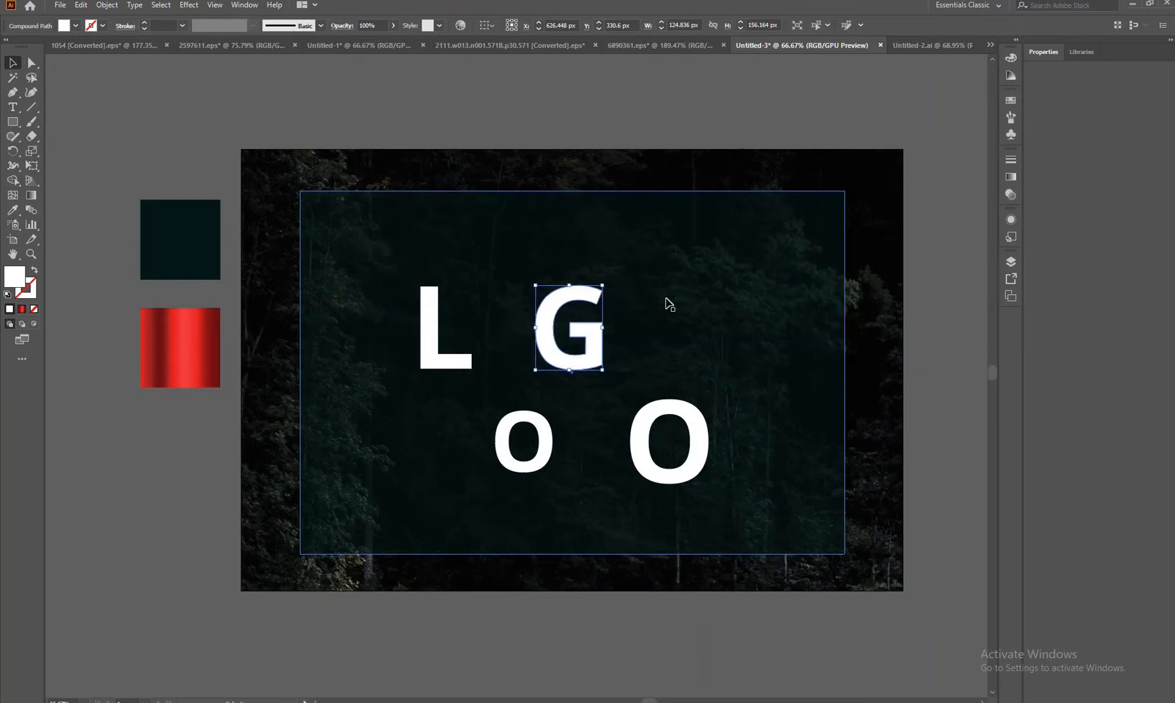
pyautogui.press('Left')
pyautogui.press('Left')
pyautogui.press('Left')
pyautogui.press('Left')
pyautogui.press('Left')
pyautogui.press('Left')
pyautogui.press('Left')
pyautogui.press('Left')
pyautogui.press('Left')
pyautogui.press('Left')
pyautogui.press('Left')
pyautogui.press('Left')
pyautogui.press('Left')
pyautogui.press('Left')
pyautogui.press('Left')
pyautogui.press('Left')
pyautogui.press('Left')
pyautogui.press('Left')
pyautogui.press('Left')
pyautogui.press('Left')
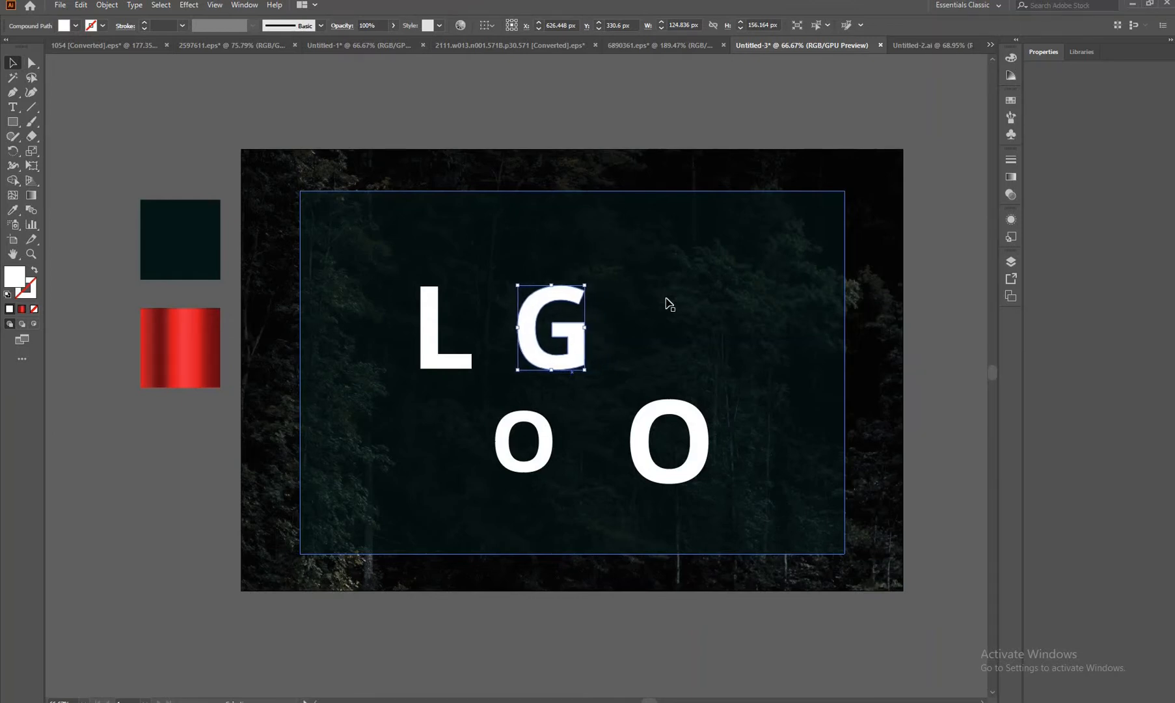
pyautogui.press('Left')
pyautogui.press('Left')
pyautogui.press('Left')
pyautogui.press('Left')
pyautogui.press('Left')
pyautogui.press('Left')
pyautogui.press('Left')
pyautogui.press('Left')
pyautogui.press('Left')
pyautogui.press('Left')
pyautogui.press('Left')
pyautogui.press('Left')
pyautogui.press('Left')
pyautogui.press('Left')
pyautogui.press('Left')
pyautogui.press('Left')
pyautogui.press('Left')
pyautogui.press('Left')
pyautogui.press('Left')
pyautogui.press('Left')
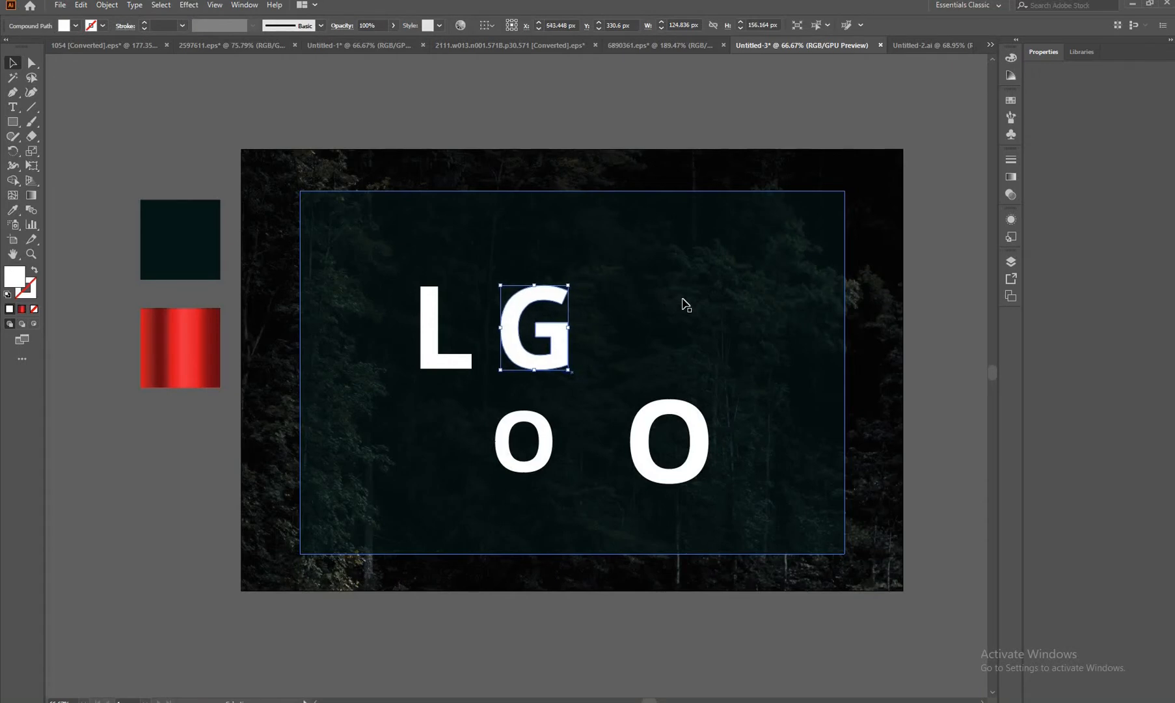
pyautogui.press('Right')
pyautogui.press('Right')
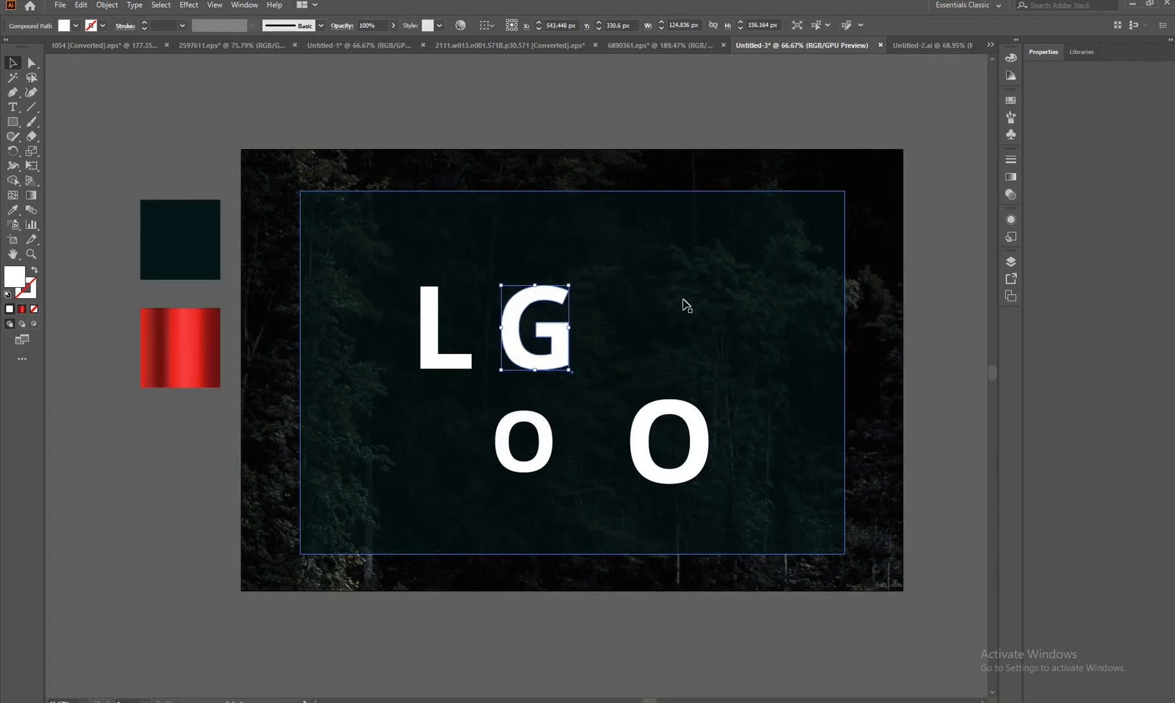
pyautogui.press('Left')
pyautogui.press('Left')
pyautogui.press('Left')
pyautogui.press('Left')
pyautogui.press('Left')
pyautogui.press('Left')
pyautogui.press('Left')
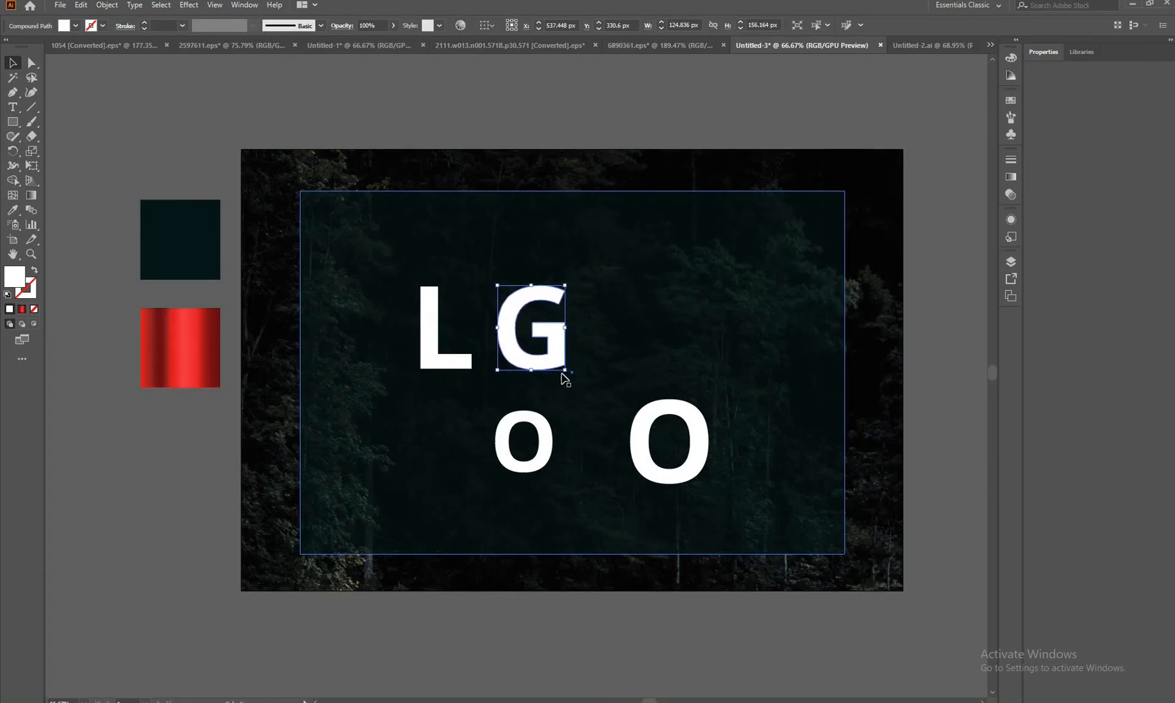
# Delete both O letters below the L and G
pyautogui.click(542, 422)
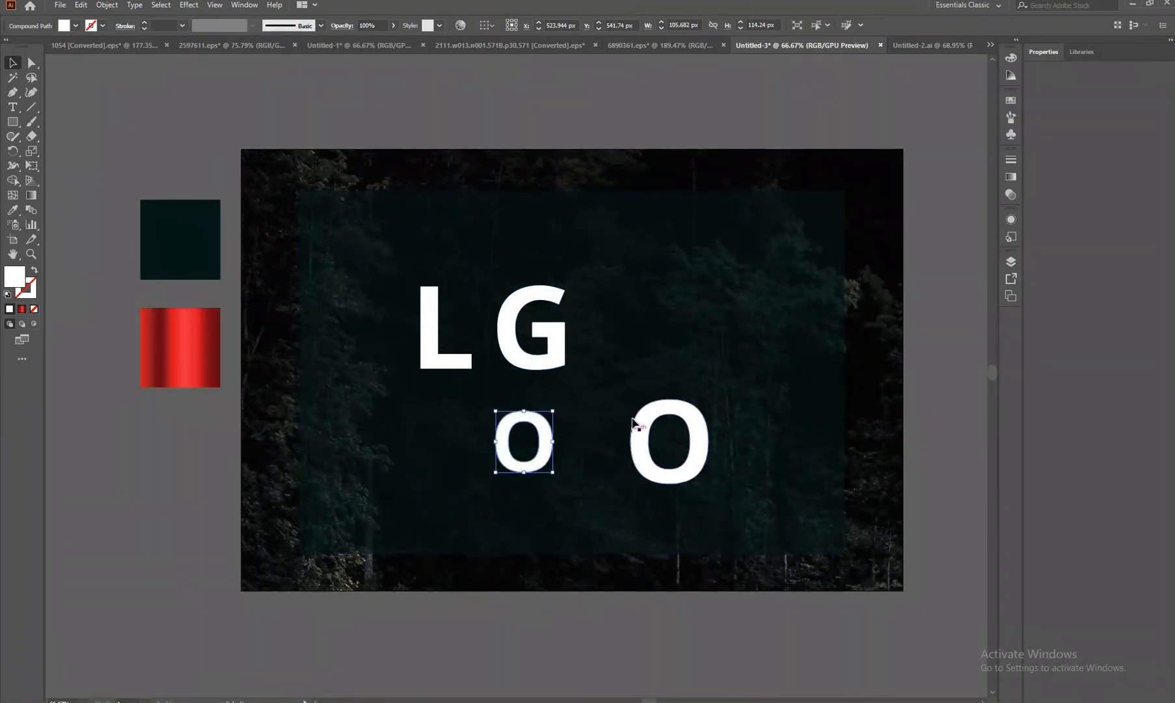
pyautogui.press('Delete')
pyautogui.click(650, 426)
pyautogui.press('Delete')
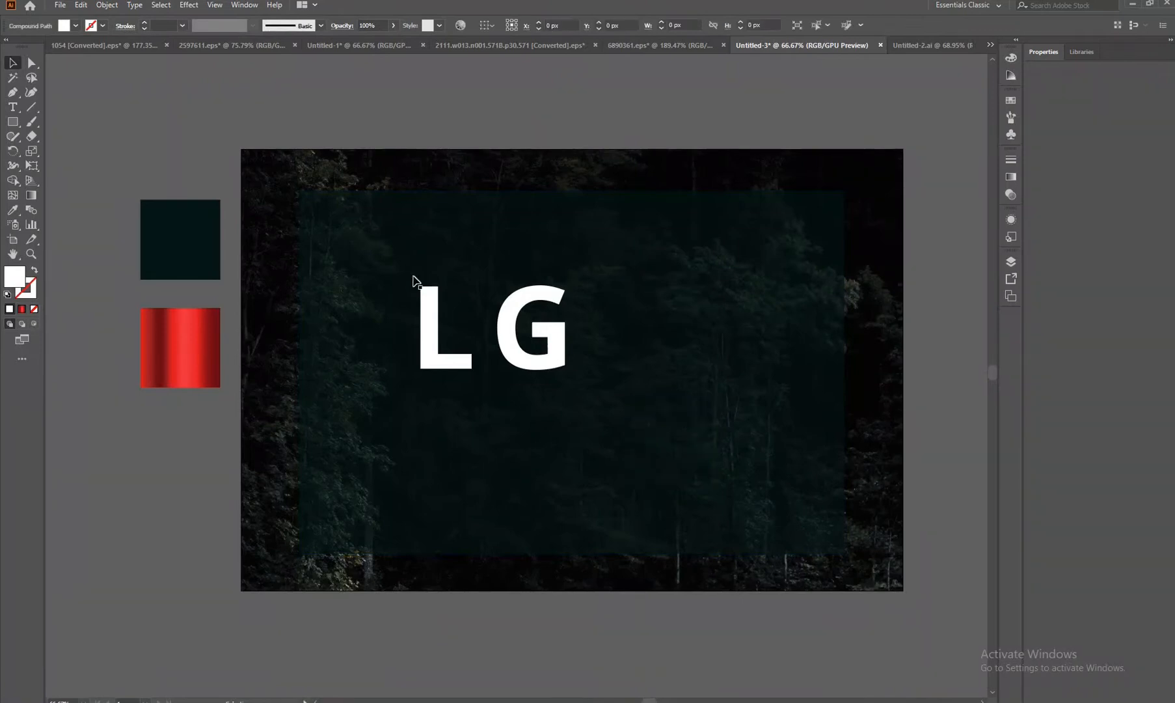
# Draw a white circle about 116 px in diameter over the gap between the L and the G
pyautogui.click(12, 122)
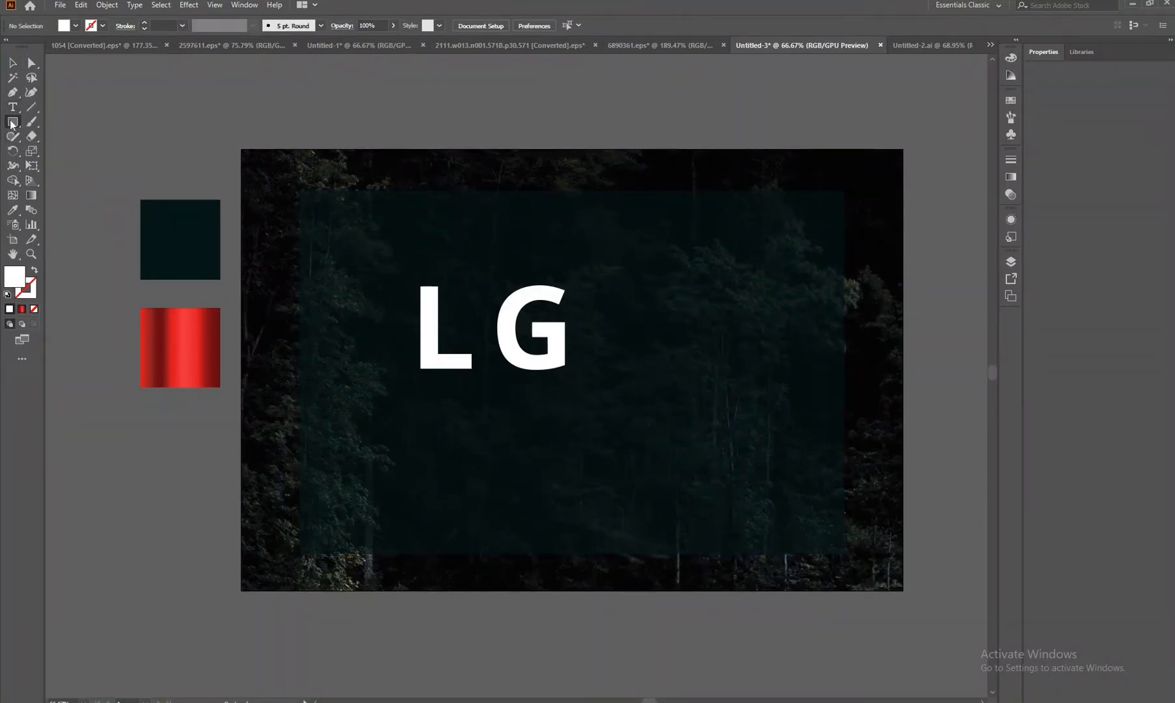
pyautogui.moveTo(11, 123); pyautogui.dragTo(60, 154)
pyautogui.moveTo(458, 324); pyautogui.dragTo(507, 385)
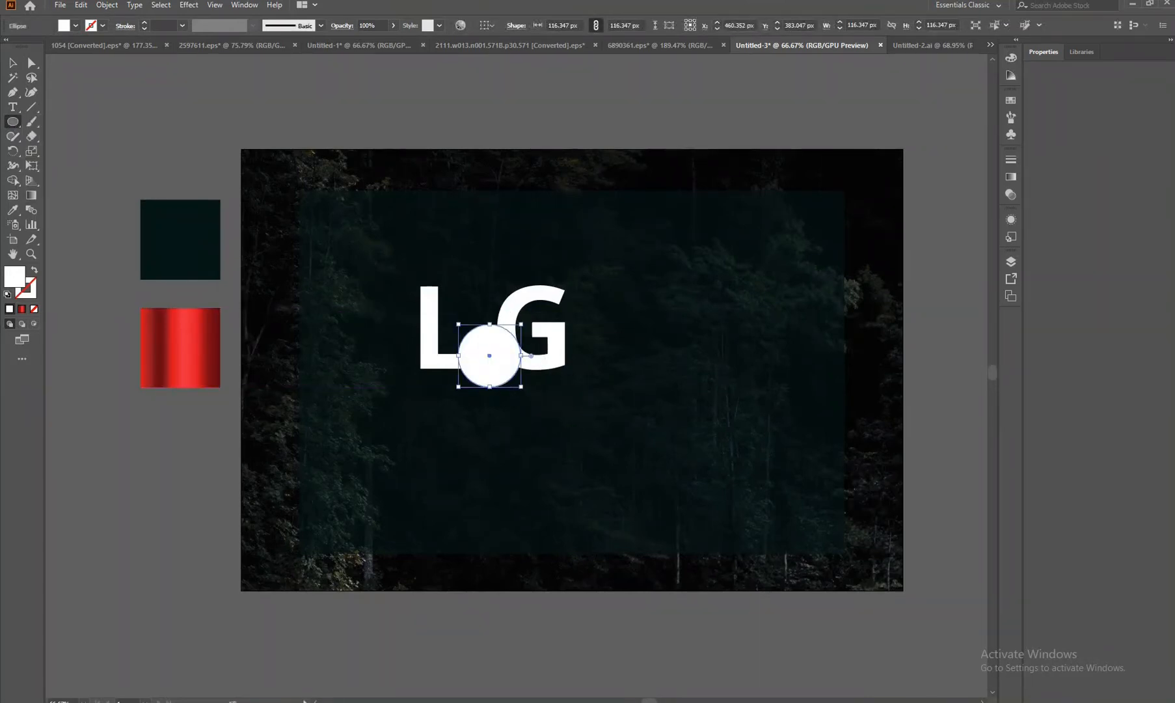
# Raise the circle to about Y 352 px, level with the letters' baseline, and nudge it slightly towards the L
pyautogui.press('Up')
pyautogui.press('Up')
pyautogui.press('Up')
pyautogui.press('Up')
pyautogui.press('Up')
pyautogui.press('Up')
pyautogui.press('Up')
pyautogui.press('Up')
pyautogui.press('Up')
pyautogui.press('Up')
pyautogui.press('Up')
pyautogui.press('Up')
pyautogui.press('Up')
pyautogui.press('Up')
pyautogui.press('Up')
pyautogui.press('Up')
pyautogui.press('Up')
pyautogui.press('Up')
pyautogui.press('Up')
pyautogui.press('Up')
pyautogui.press('Left')
pyautogui.press('Left')
pyautogui.press('Left')
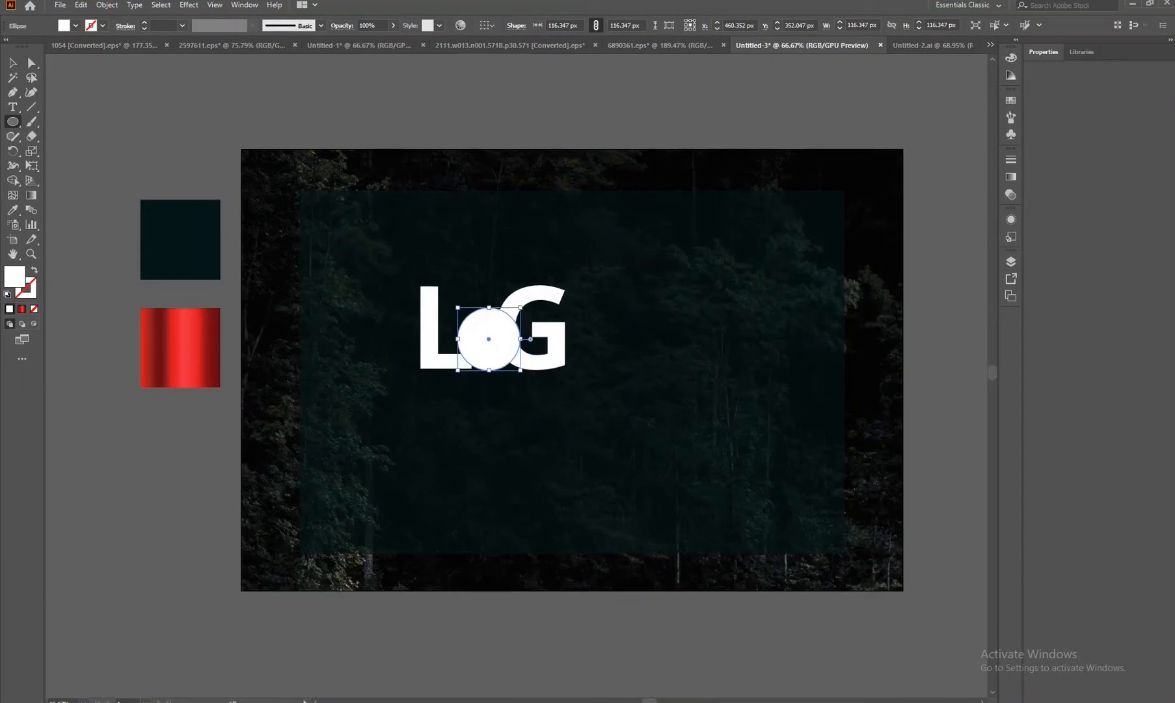
# Nudge the circle towards the L and slightly up, to about X 451 px and Y 348 px
pyautogui.press('Left')
pyautogui.press('Left')
pyautogui.press('Left')
pyautogui.press('Left')
pyautogui.press('Left')
pyautogui.press('Left')
pyautogui.press('Left')
pyautogui.press('Left')
pyautogui.press('Up')
pyautogui.press('Up')
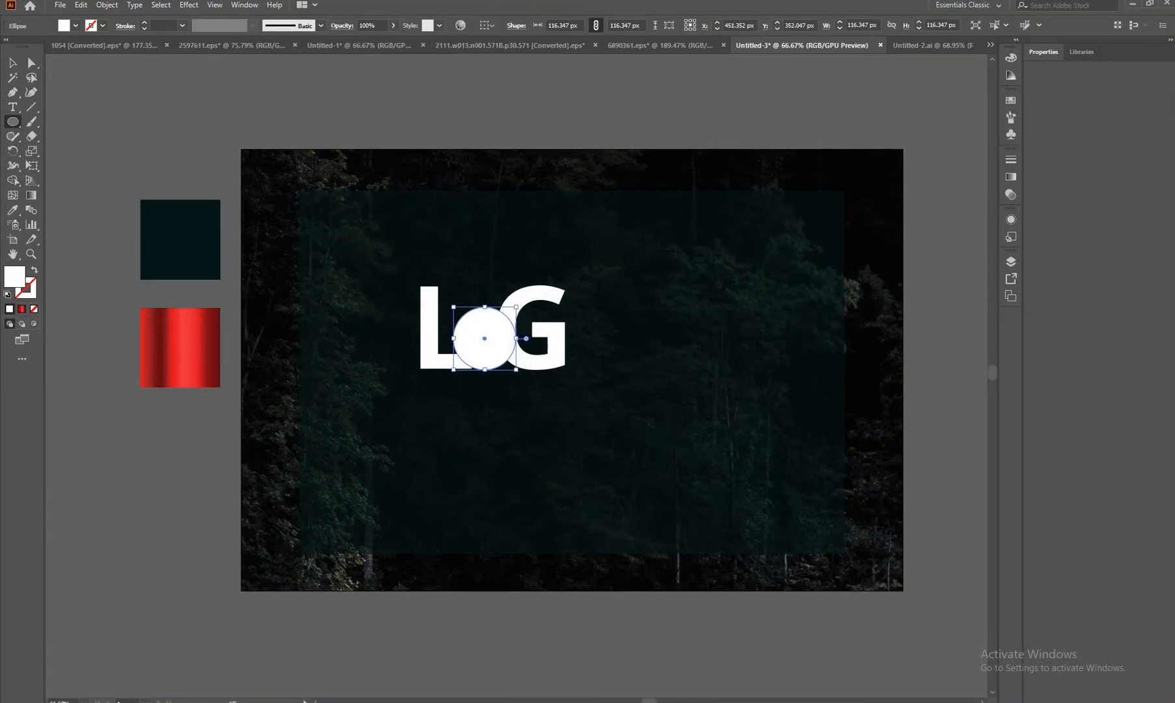
pyautogui.press('Up')
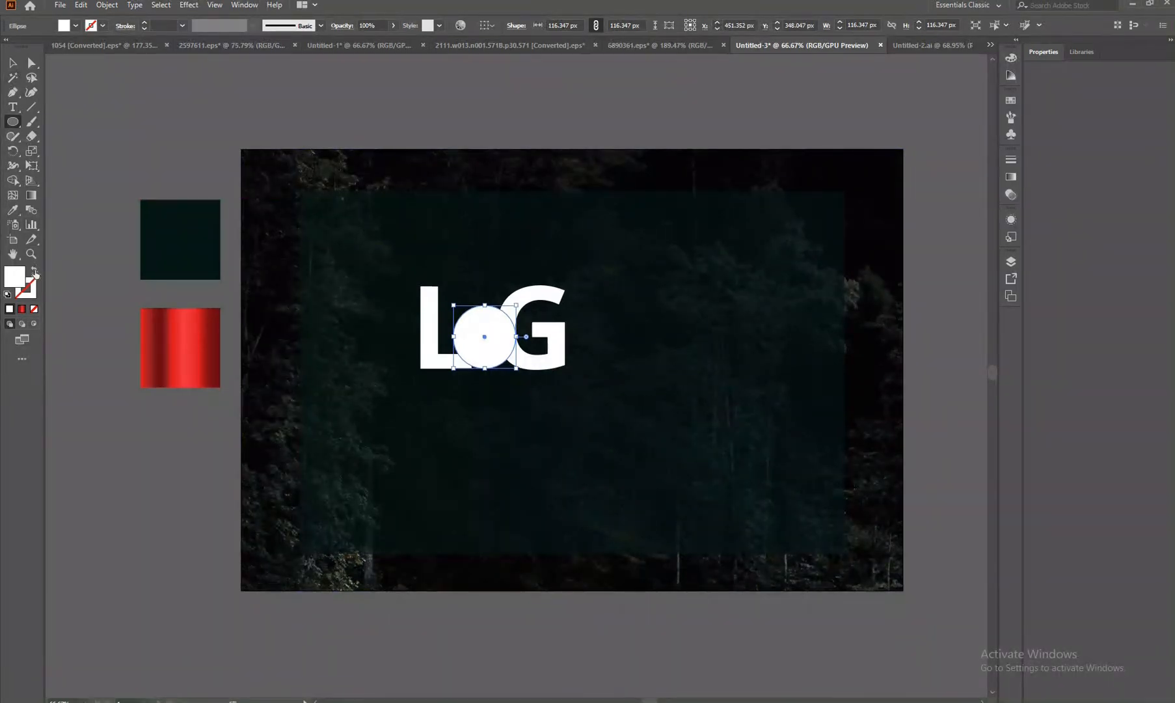
# Swap the circle's fill and stroke, giving it no fill and a 1 pt white outline
pyautogui.click(34, 271)
pyautogui.click(12, 63)
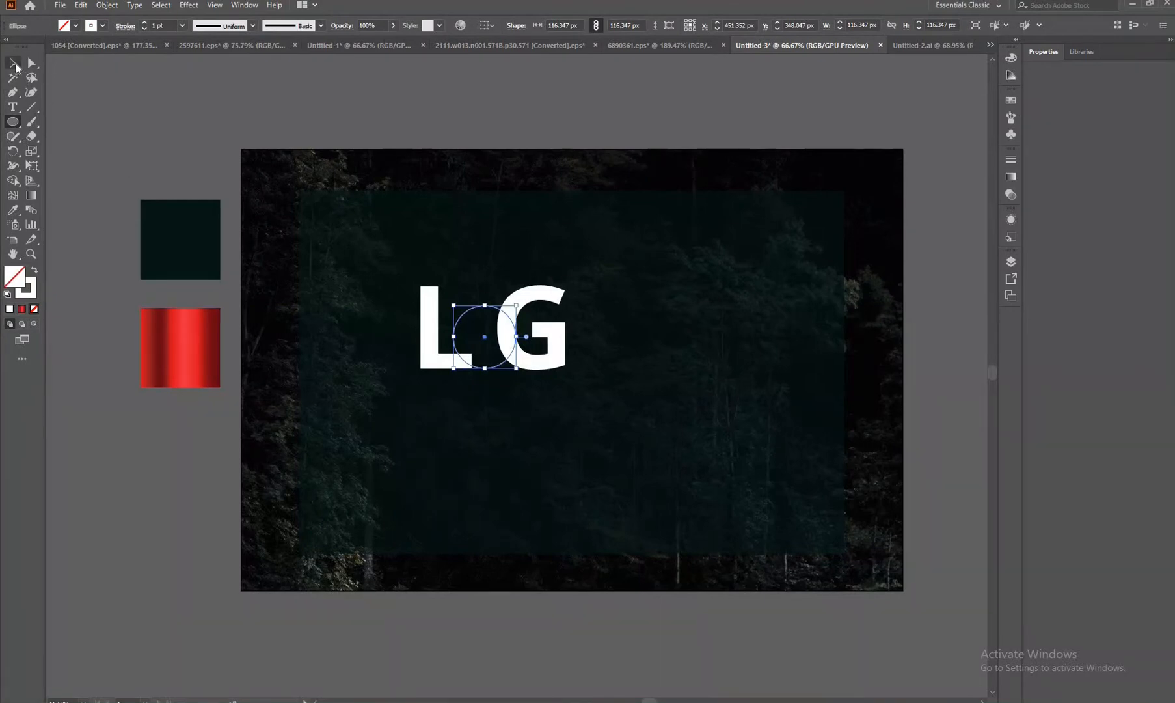
pyautogui.click(162, 138)
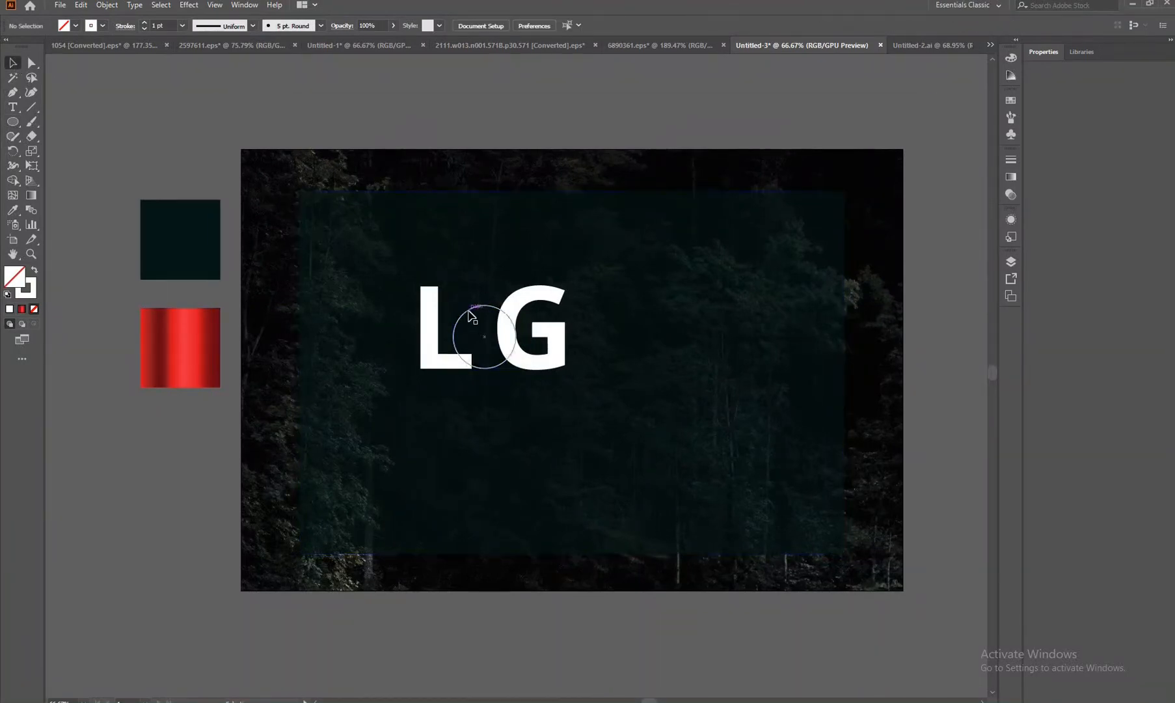
# Bring the outlined circle to the front, above the L and the G
pyautogui.click(473, 318)
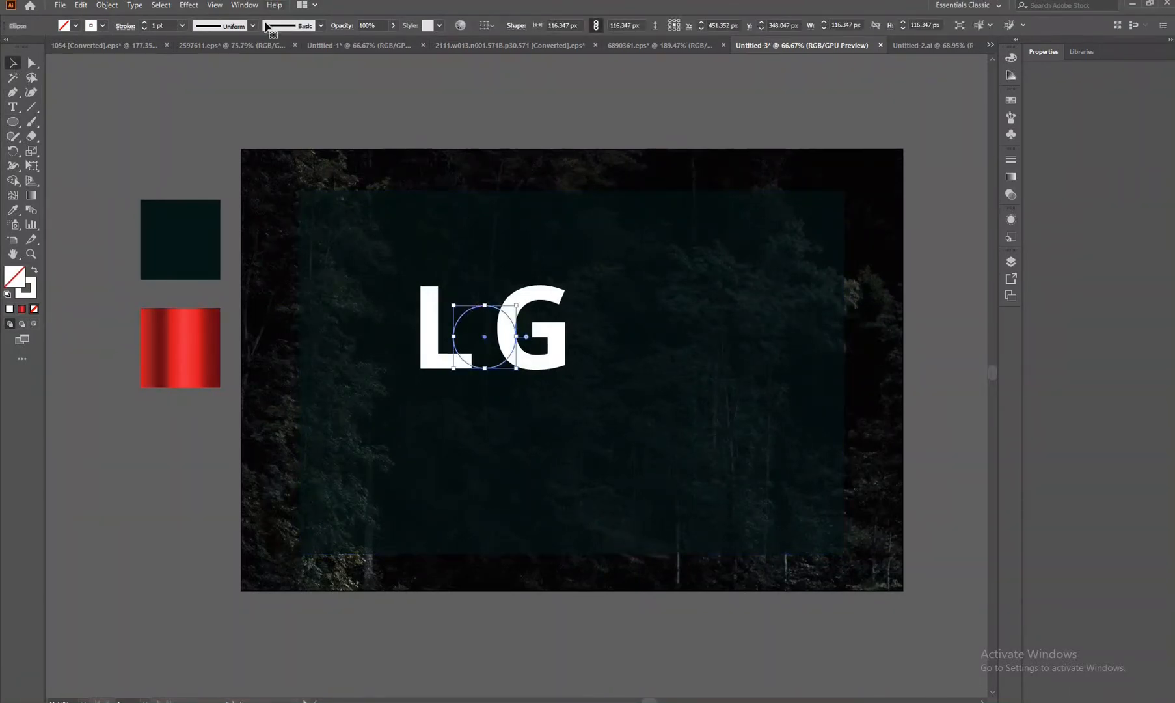
pyautogui.rightClick(509, 316)
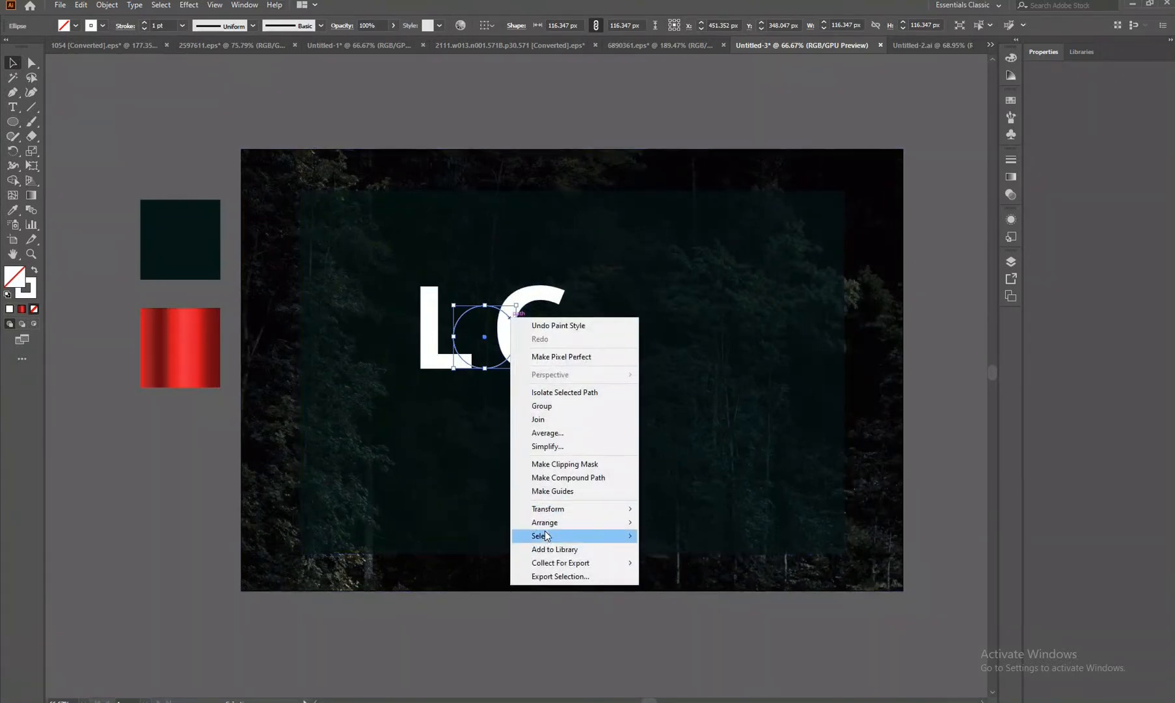
pyautogui.moveTo(555, 531)
pyautogui.click(684, 528)
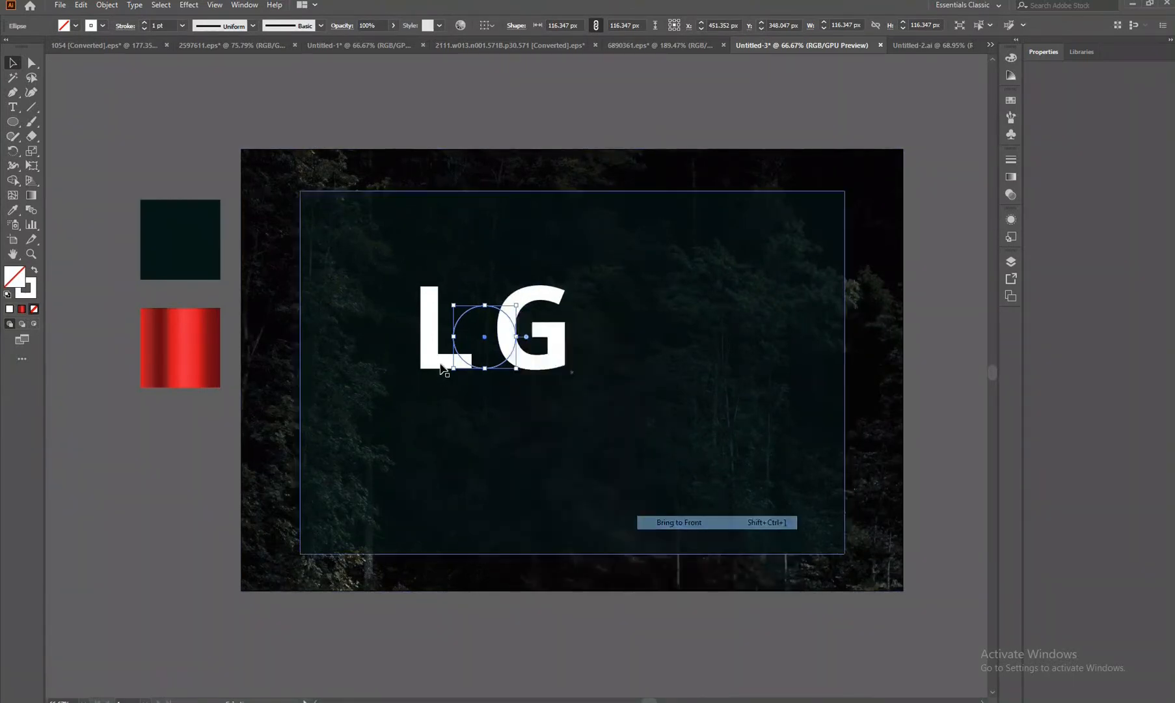
pyautogui.click(499, 126)
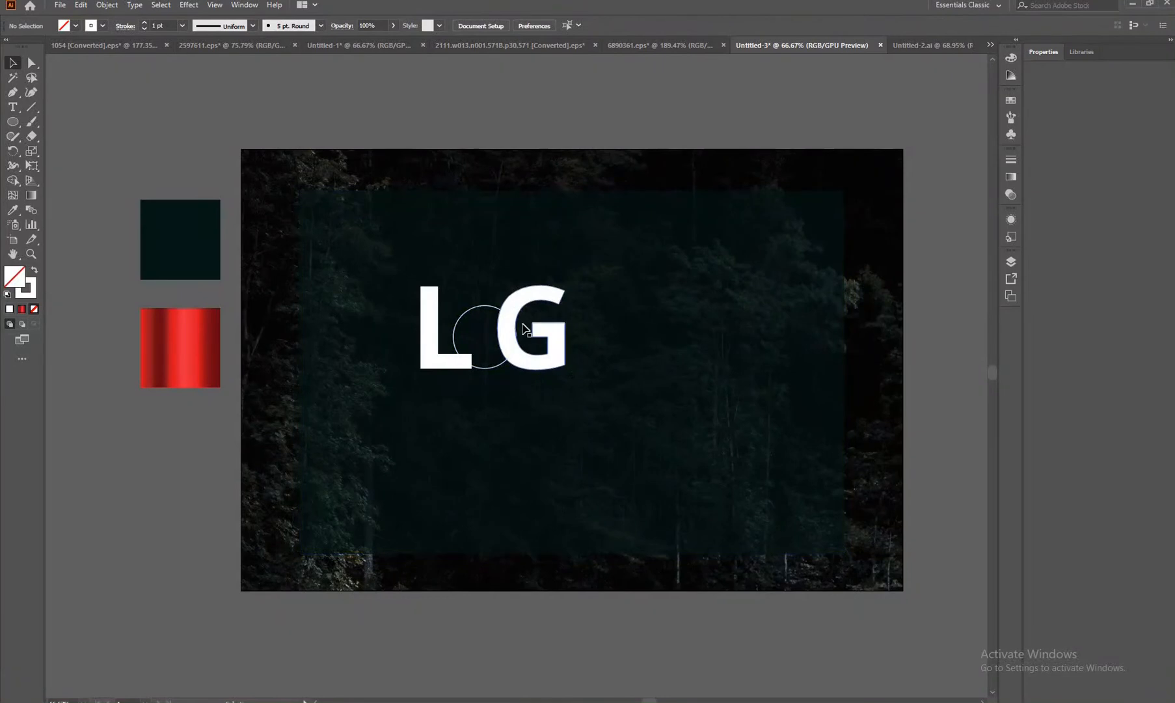
# Move the circle towards the L to about X 441 px, and shift the G slightly towards the L
pyautogui.click(480, 318)
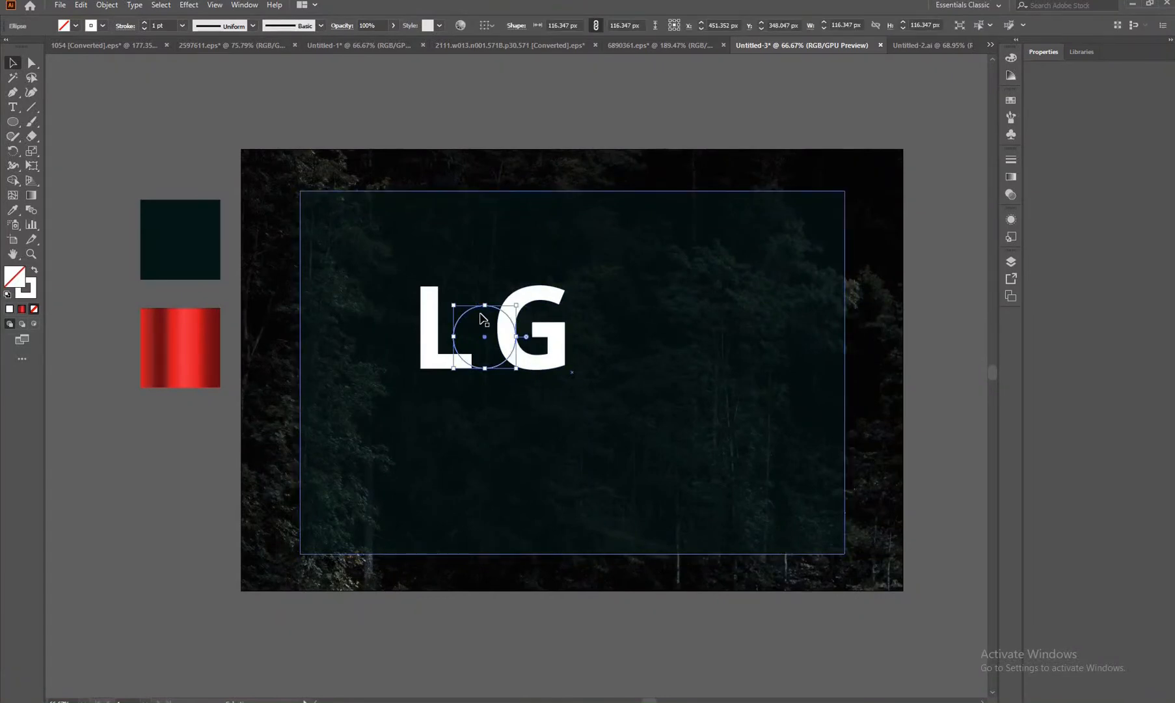
pyautogui.press('Left')
pyautogui.press('Left')
pyautogui.press('Left')
pyautogui.press('Left')
pyautogui.press('Left')
pyautogui.press('Left')
pyautogui.press('Left')
pyautogui.press('Left')
pyautogui.press('Left')
pyautogui.press('Left')
pyautogui.press('Left')
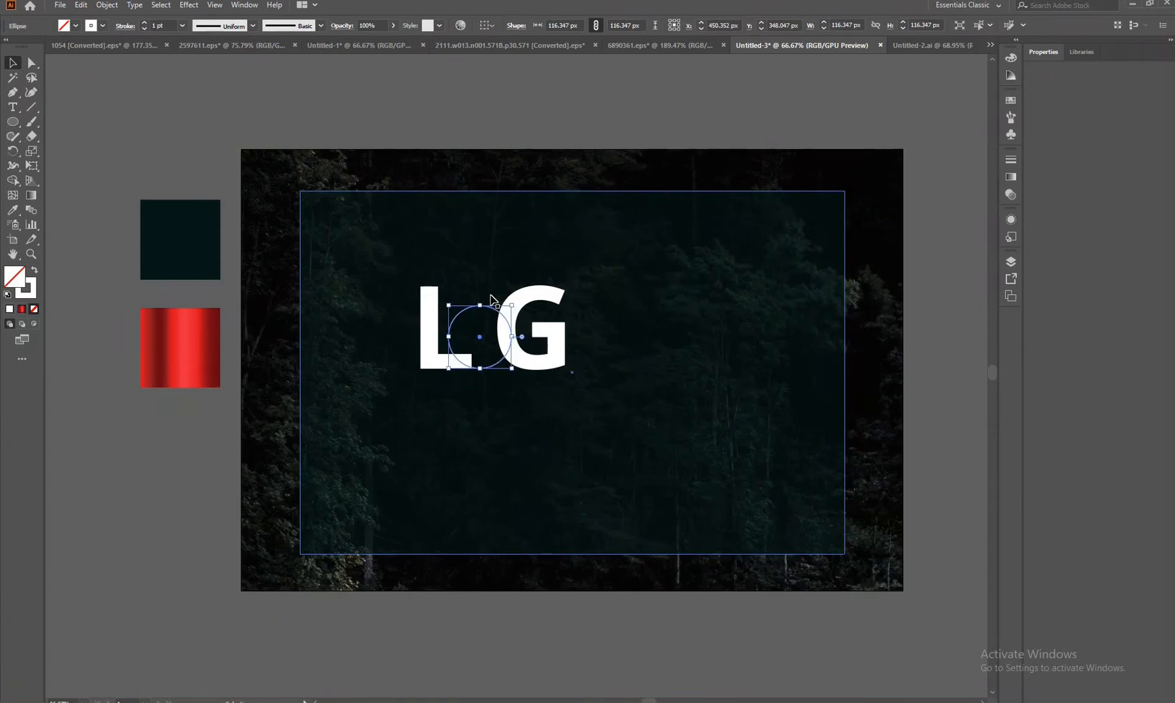
pyautogui.press('Left')
pyautogui.click(560, 298)
pyautogui.moveTo(561, 298); pyautogui.dragTo(559, 300)
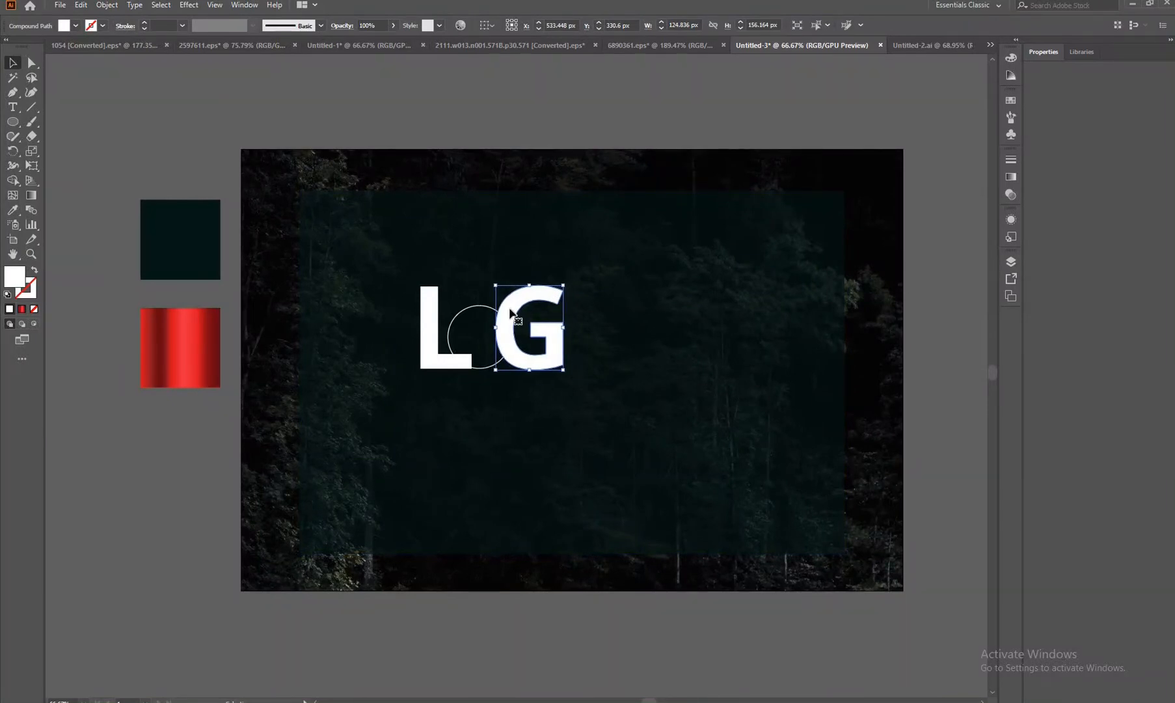
# Scale the circle down proportionally to about 99 px in diameter, keeping its base on the letters' baseline
pyautogui.click(478, 306)
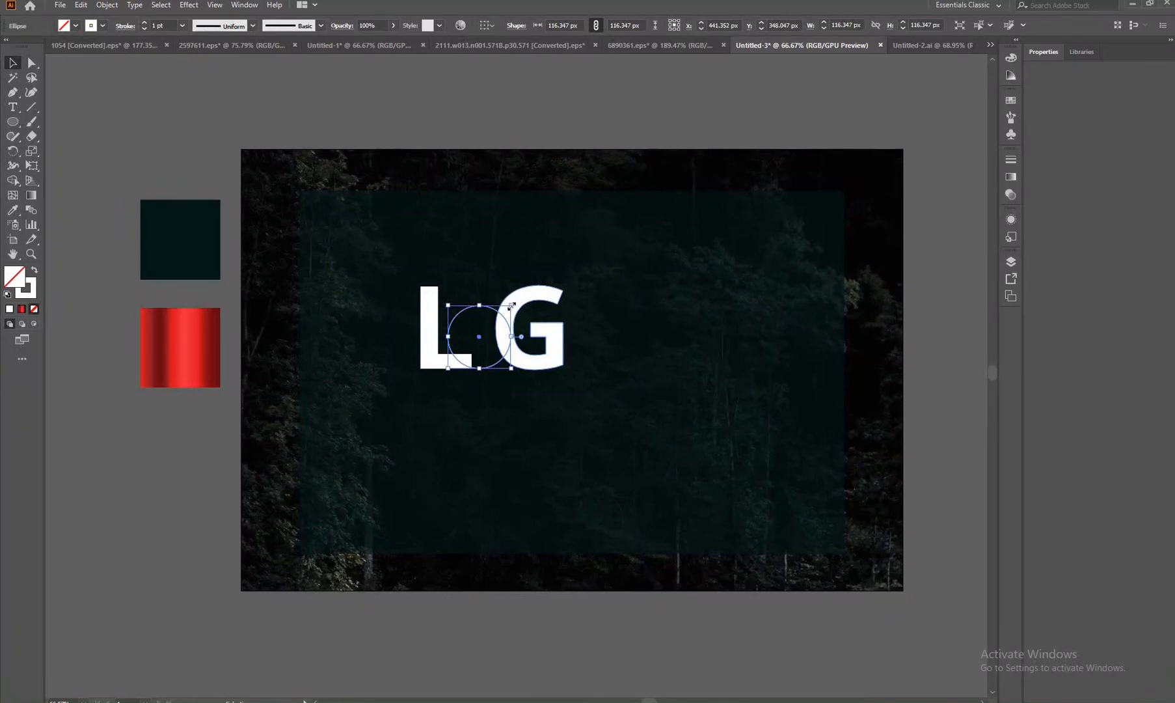
pyautogui.moveTo(512, 306); pyautogui.dragTo(501, 317)
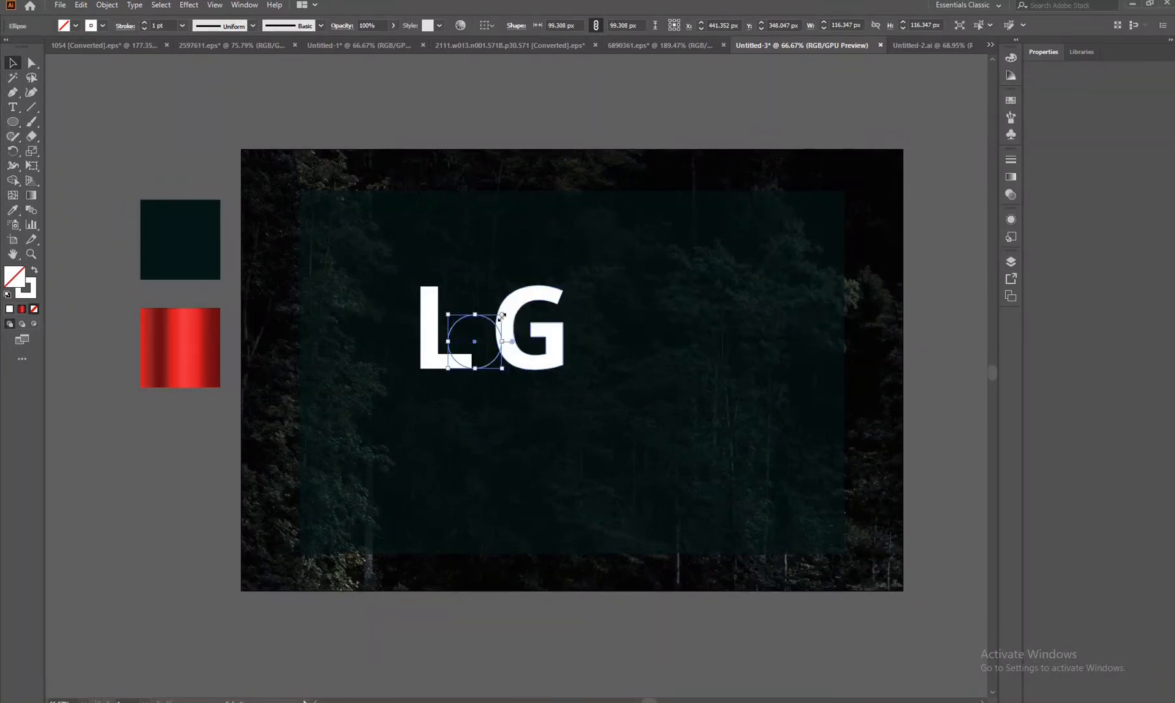
pyautogui.click(490, 115)
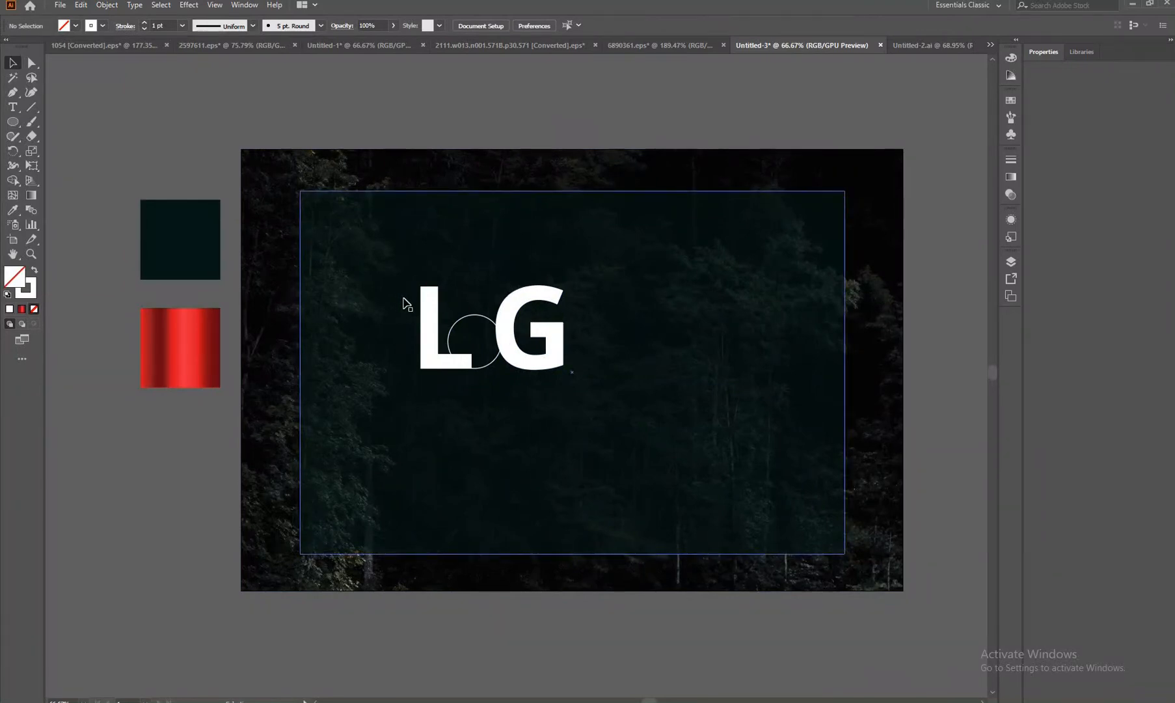
# Shift the circle horizontally to about X 417 px, beside the L's stem and over its foot
pyautogui.click(477, 367)
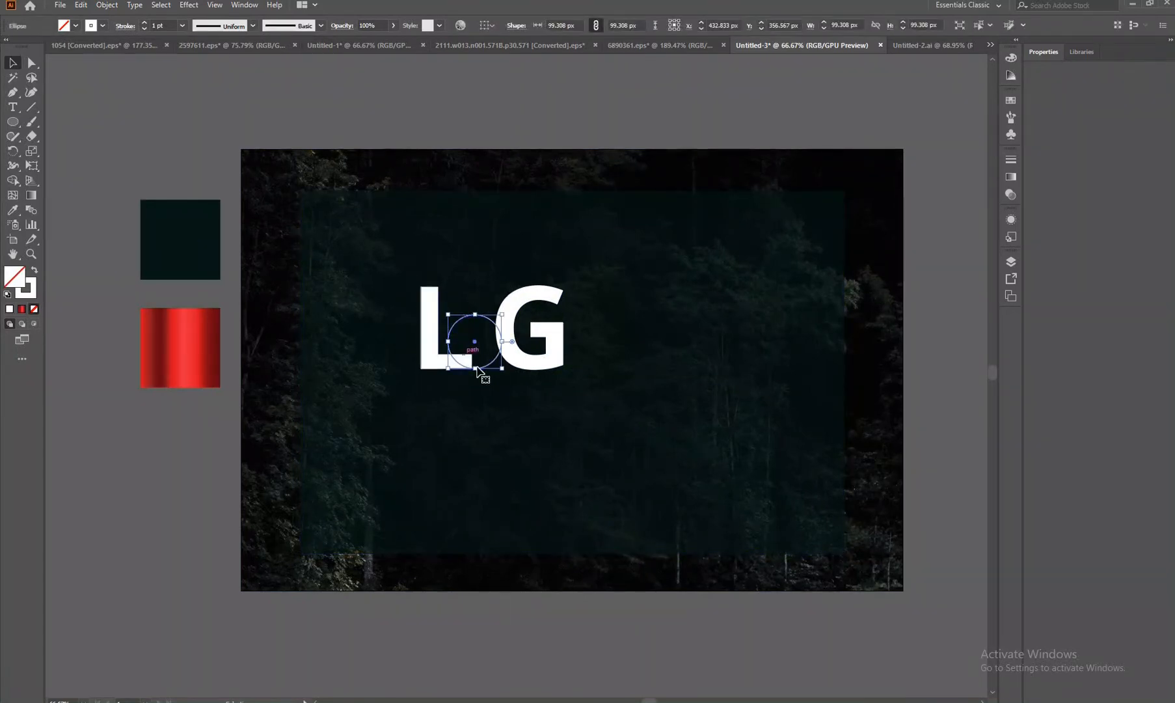
pyautogui.press('Left')
pyautogui.press('Left')
pyautogui.press('Left')
pyautogui.press('Left')
pyautogui.press('Left')
pyautogui.press('Left')
pyautogui.press('Left')
pyautogui.press('Left')
pyautogui.press('Left')
pyautogui.press('Left')
pyautogui.press('Left')
pyautogui.press('Left')
pyautogui.press('Left')
pyautogui.press('Left')
pyautogui.press('Left')
pyautogui.press('Left')
pyautogui.press('Left')
pyautogui.press('Left')
pyautogui.press('Left')
pyautogui.press('Left')
pyautogui.press('Left')
pyautogui.press('Left')
pyautogui.press('Left')
pyautogui.press('Left')
pyautogui.press('Left')
pyautogui.press('Left')
pyautogui.press('Left')
pyautogui.press('Left')
pyautogui.press('Left')
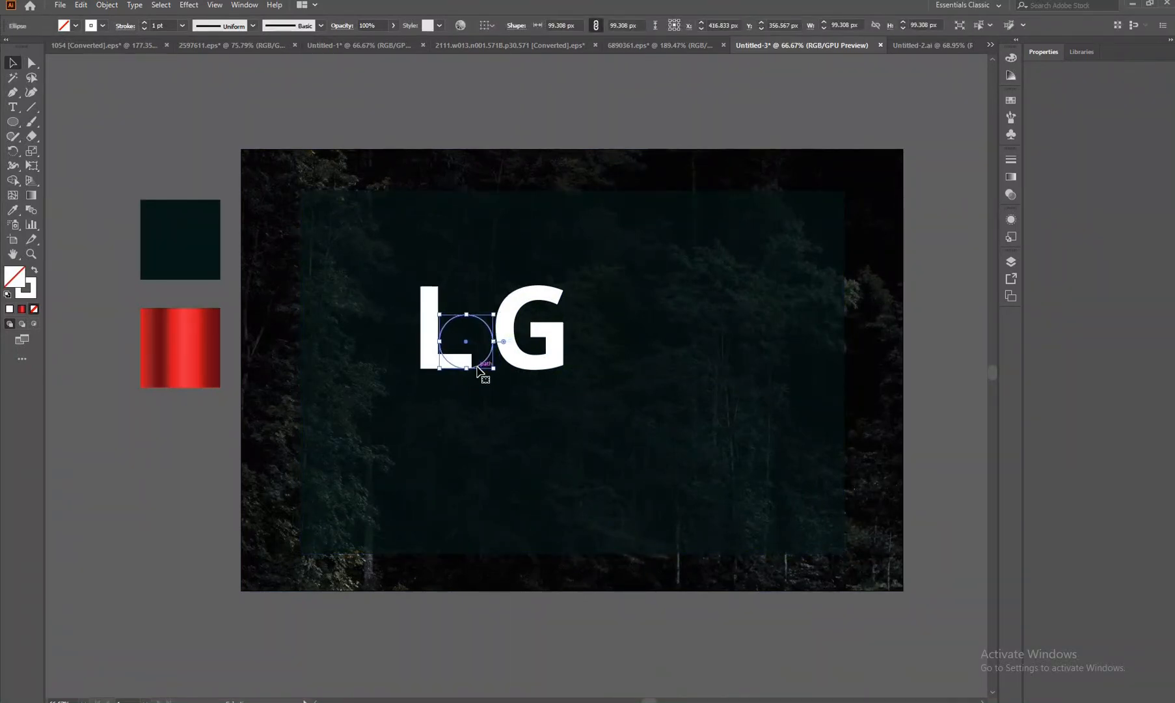
pyautogui.press('Left')
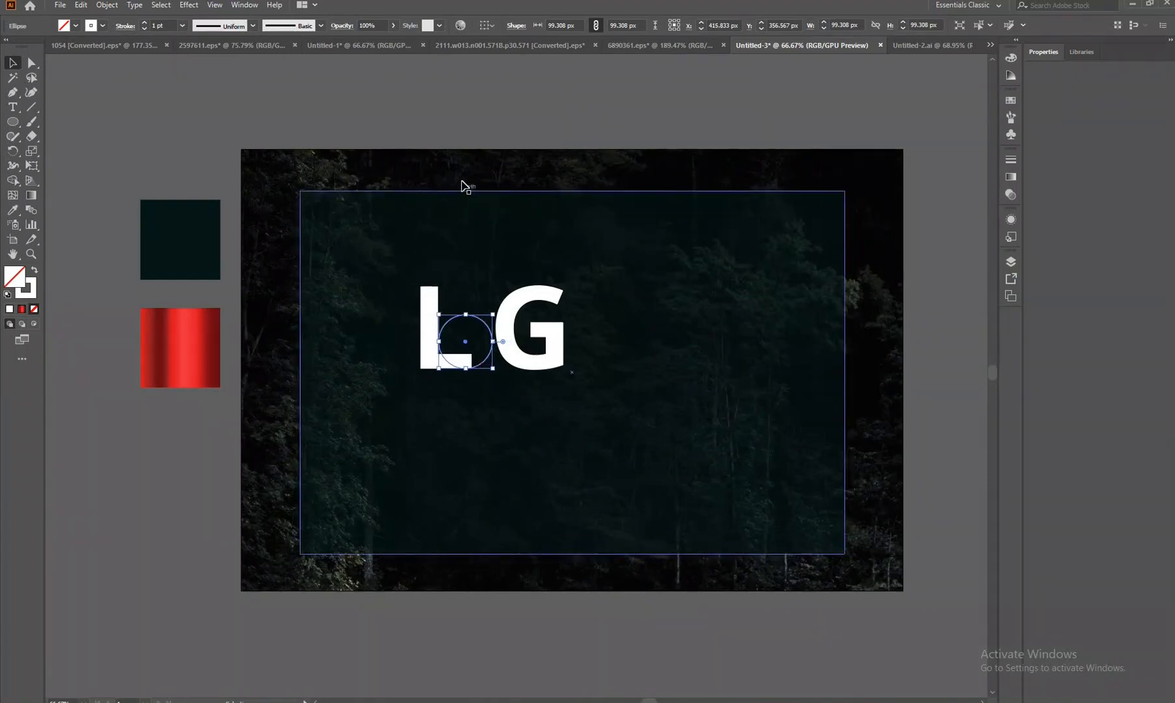
pyautogui.press('Left')
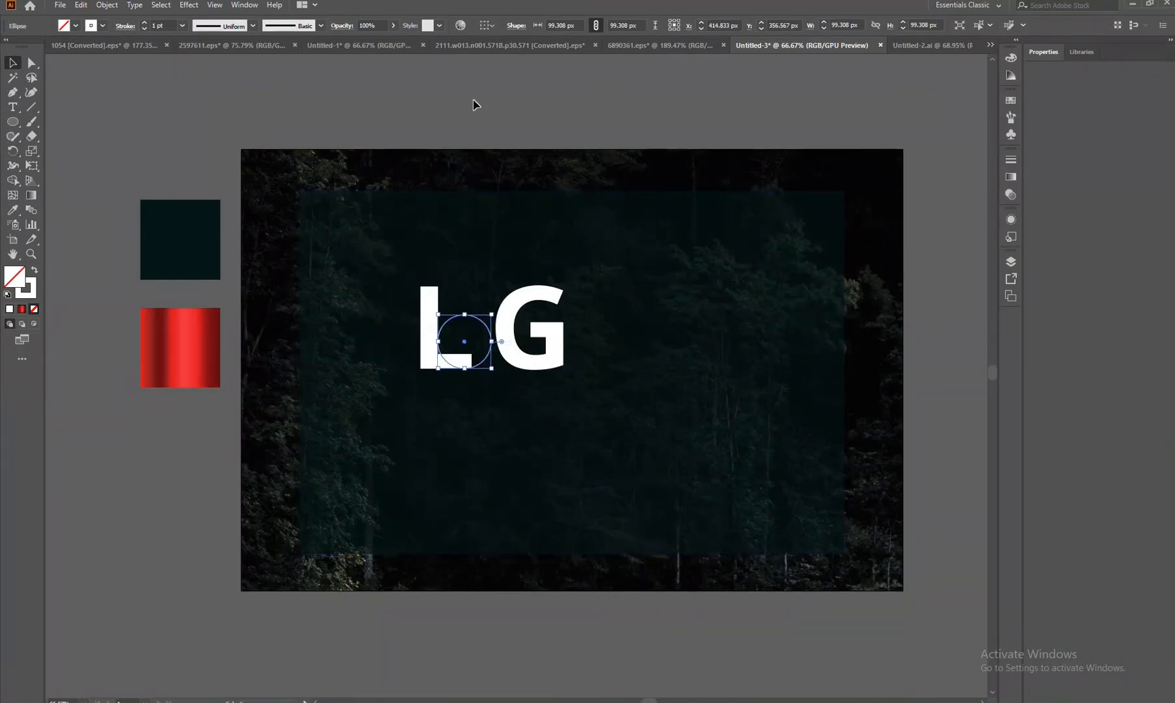
pyautogui.press('Left')
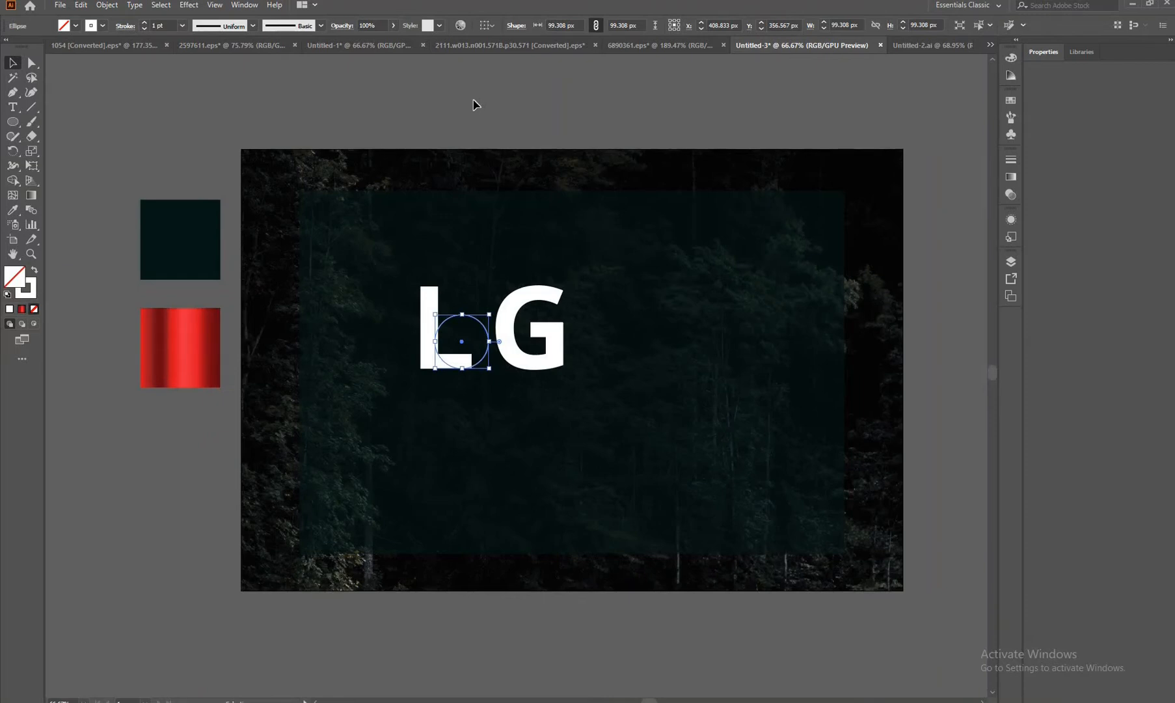
pyautogui.press('Left')
pyautogui.press('Right')
pyautogui.press('Right')
pyautogui.press('Right')
pyautogui.press('Right')
pyautogui.press('Right')
pyautogui.press('Right')
pyautogui.press('Right')
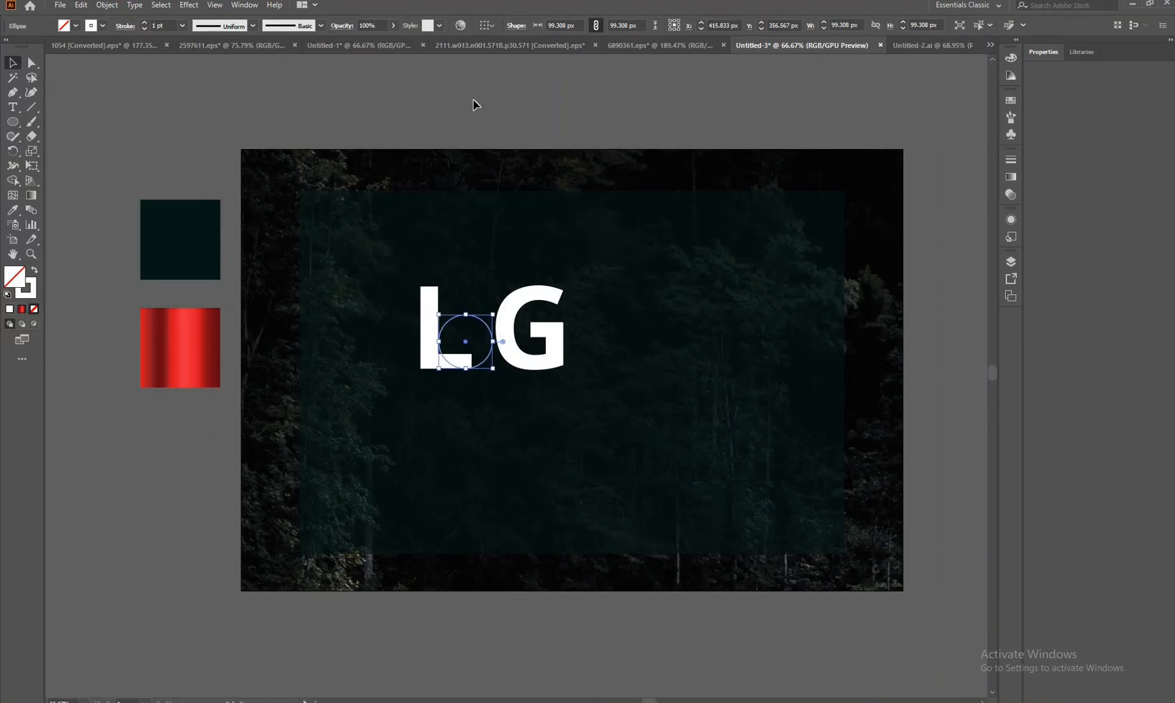
pyautogui.press('Right')
pyautogui.click(478, 114)
# Move the G horizontally towards the L until its curved edge overlaps the circle
pyautogui.click(528, 306)
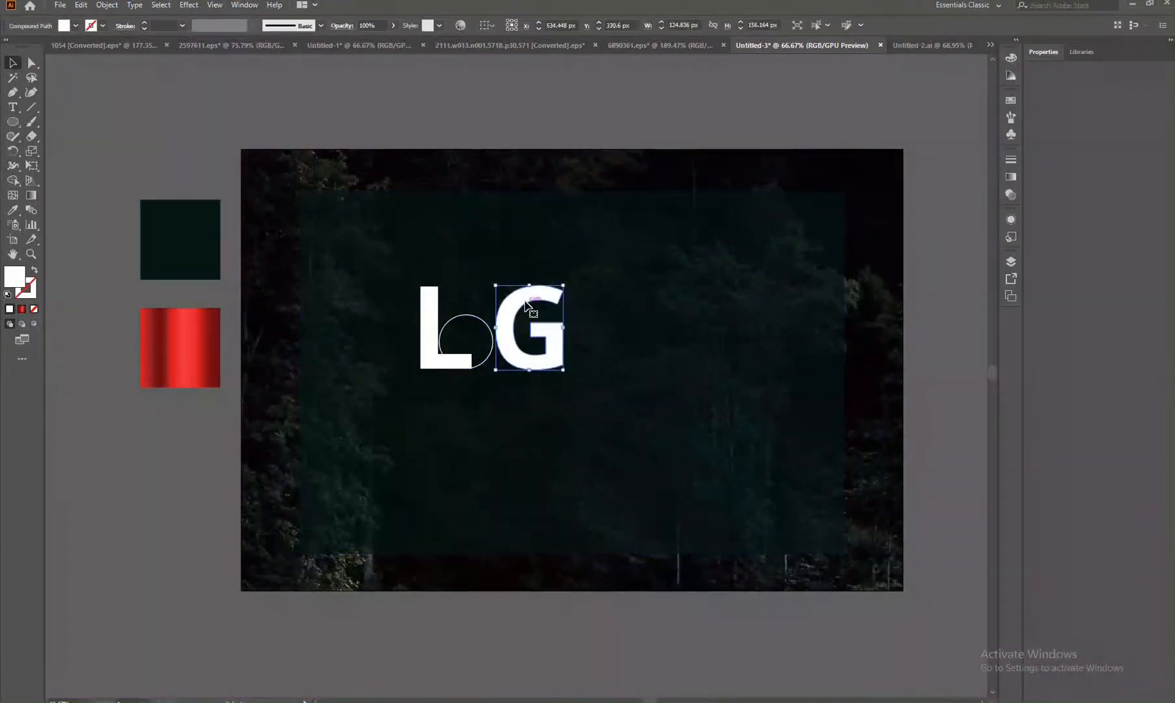
pyautogui.press('Left')
pyautogui.press('Left')
pyautogui.press('Left')
pyautogui.press('Left')
pyautogui.press('Left')
pyautogui.press('Left')
pyautogui.press('Left')
pyautogui.press('Left')
pyautogui.press('Left')
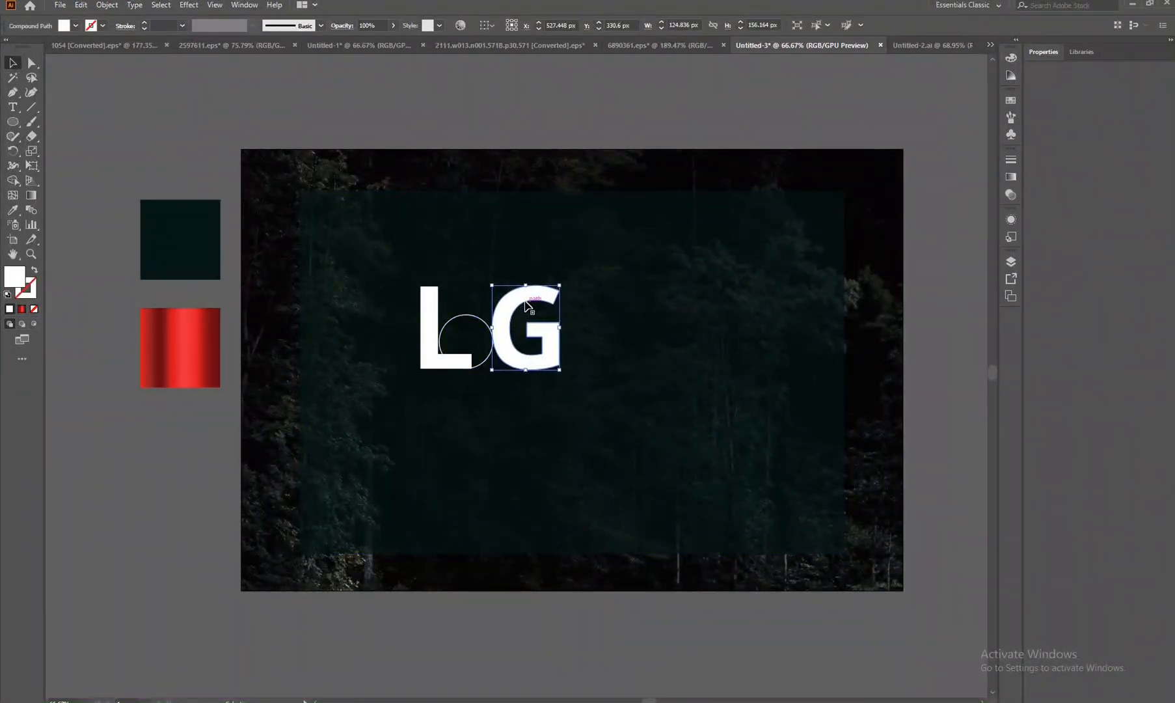
pyautogui.press('Left')
pyautogui.press('Left')
pyautogui.press('Left')
pyautogui.press('Left')
pyautogui.press('Left')
pyautogui.press('Left')
pyautogui.press('Left')
pyautogui.press('Left')
pyautogui.press('Left')
pyautogui.press('Left')
pyautogui.press('Left')
pyautogui.press('Left')
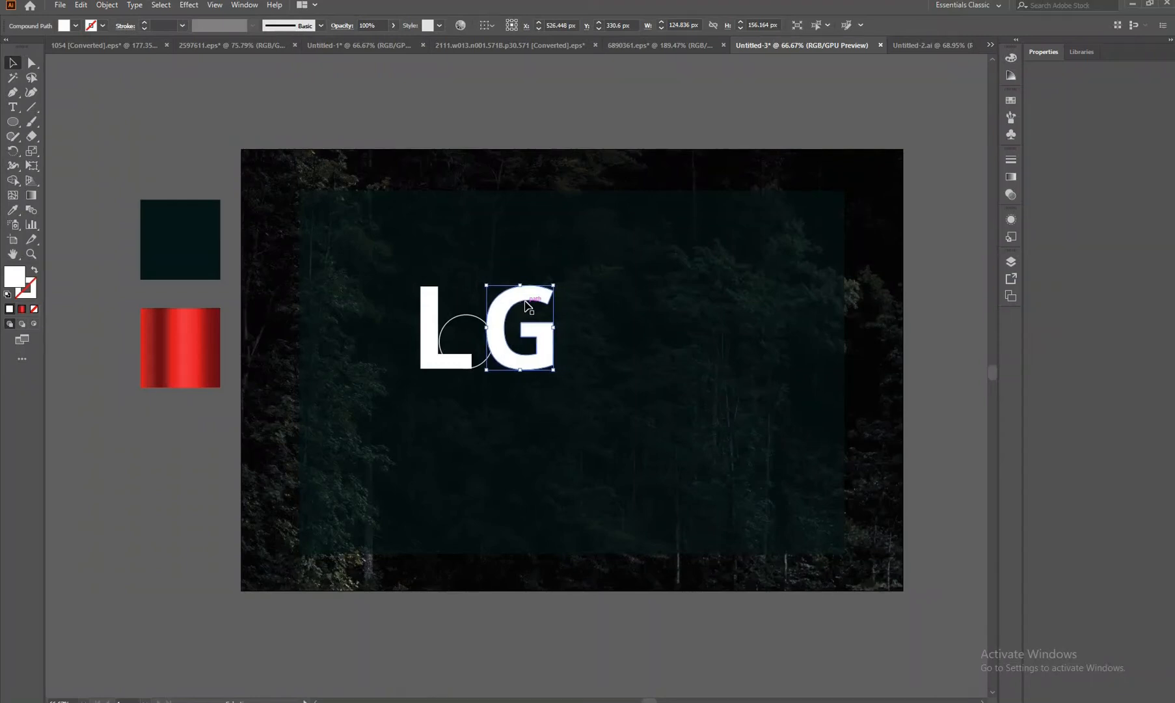
pyautogui.click(90, 263)
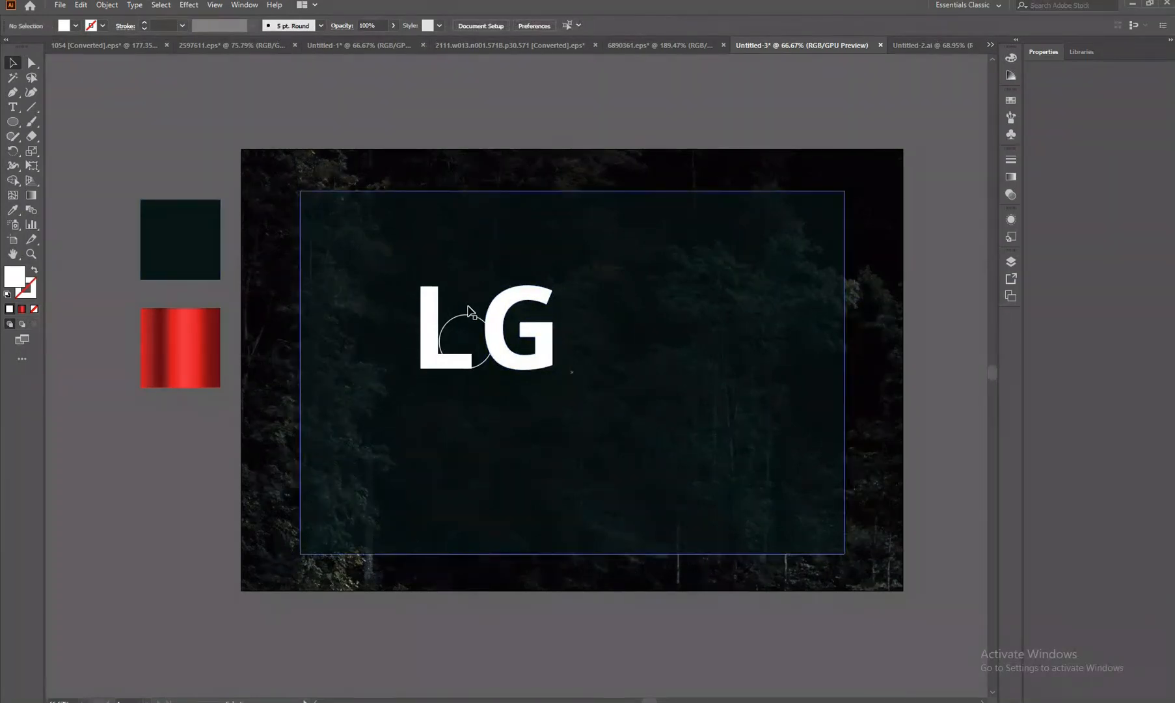
# Duplicate the circle and place the copy over the outer lower edge of the G
pyautogui.click(467, 314)
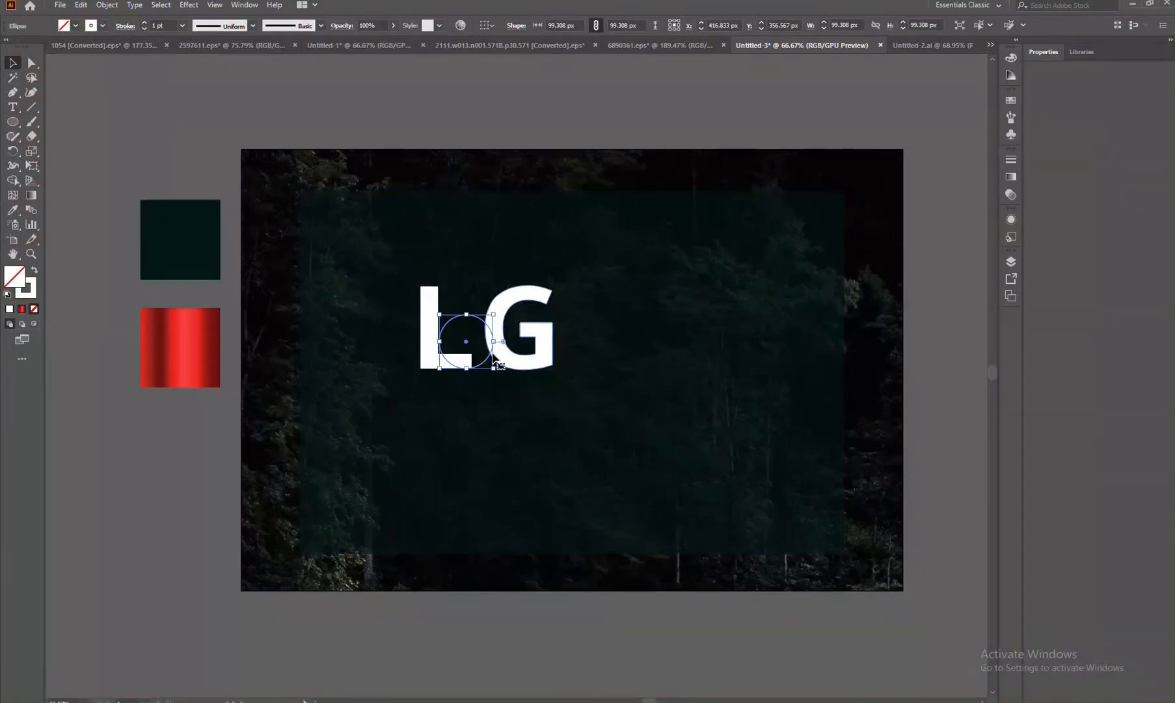
pyautogui.moveTo(490, 350); pyautogui.dragTo(584, 357)
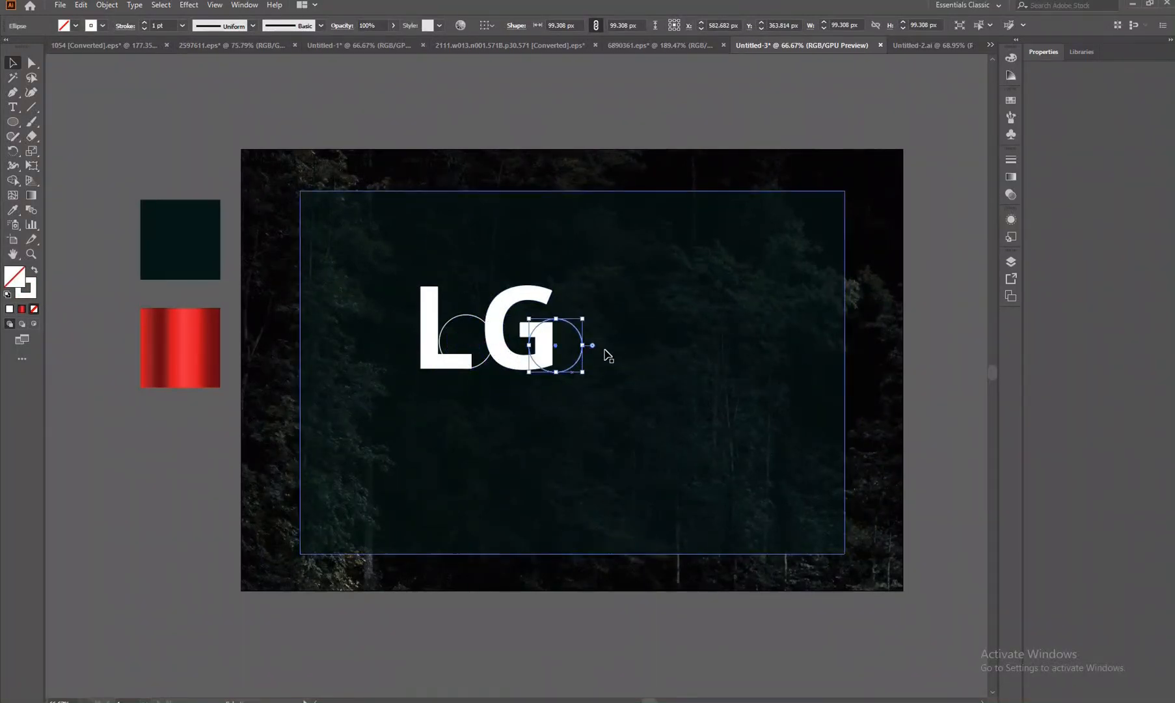
pyautogui.press('Right')
pyautogui.press('Right')
pyautogui.press('Right')
pyautogui.press('Right')
pyautogui.press('Right')
pyautogui.press('Right')
pyautogui.press('Right')
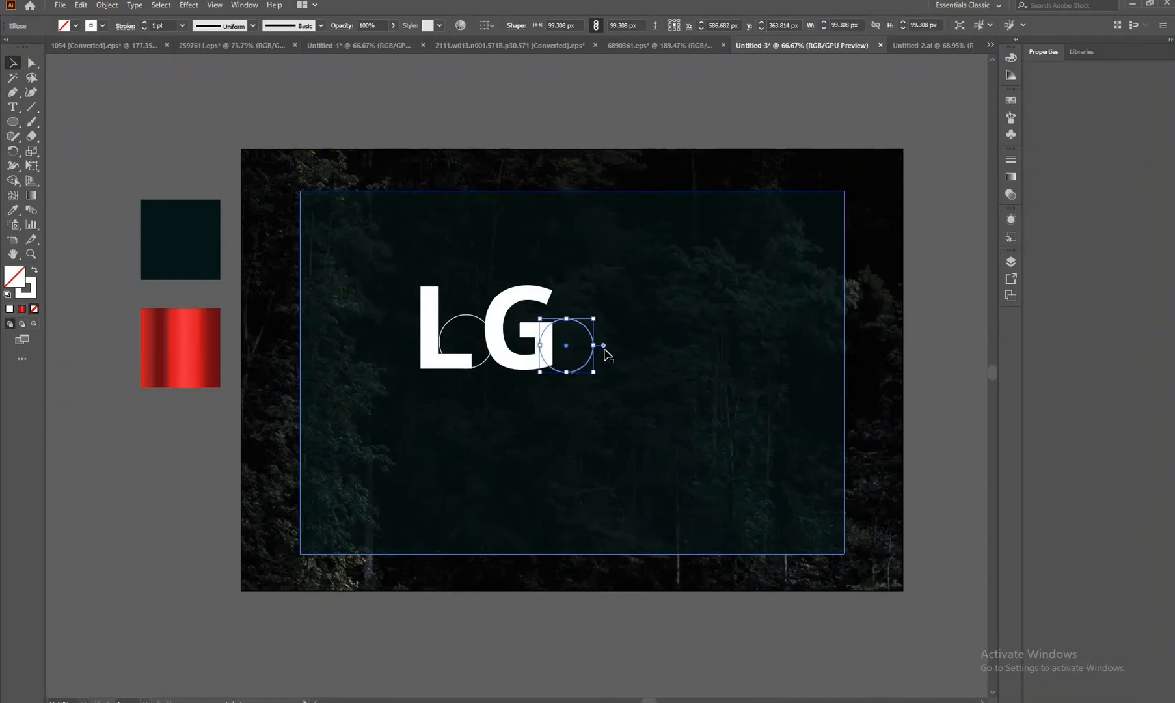
pyautogui.press('Right')
pyautogui.press('Right')
pyautogui.press('Right')
pyautogui.press('Right')
# Scale the circle copy to about 78 px in diameter and nudge it to about X 591 px, Y 368 px
pyautogui.moveTo(591, 323); pyautogui.dragTo(584, 332)
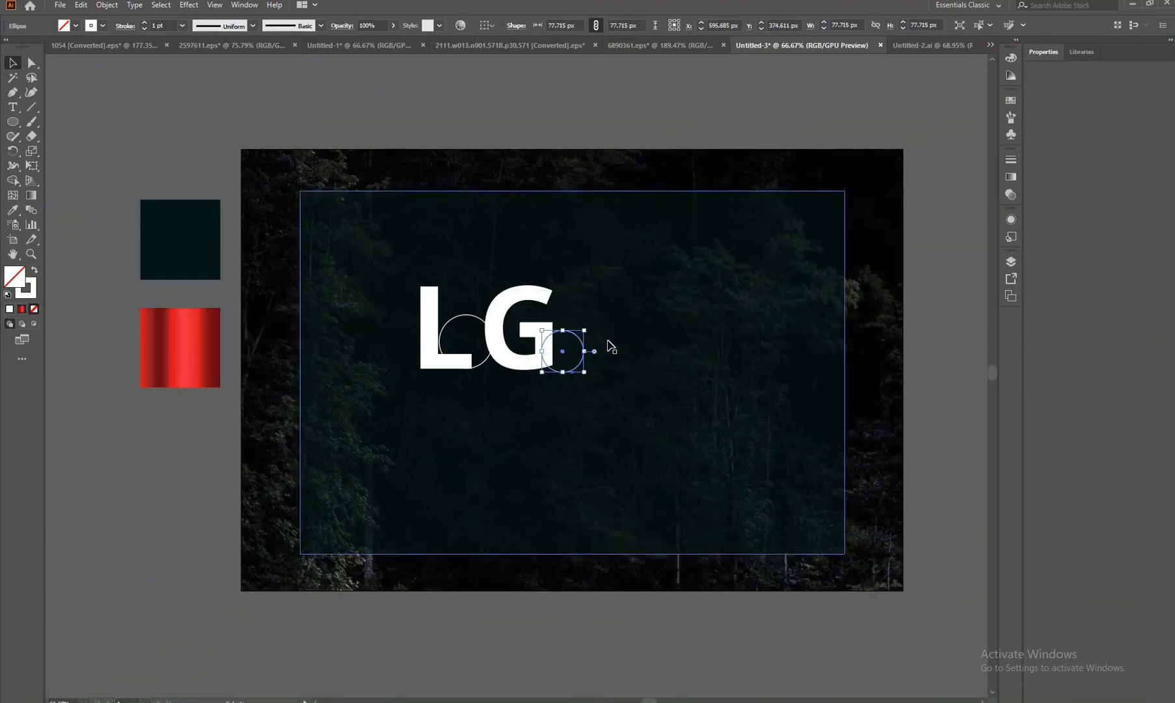
pyautogui.press('Left')
pyautogui.press('Left')
pyautogui.press('Left')
pyautogui.press('Left')
pyautogui.press('Left')
pyautogui.press('Up')
pyautogui.press('Up')
pyautogui.press('Up')
pyautogui.press('Up')
pyautogui.press('Up')
pyautogui.press('Up')
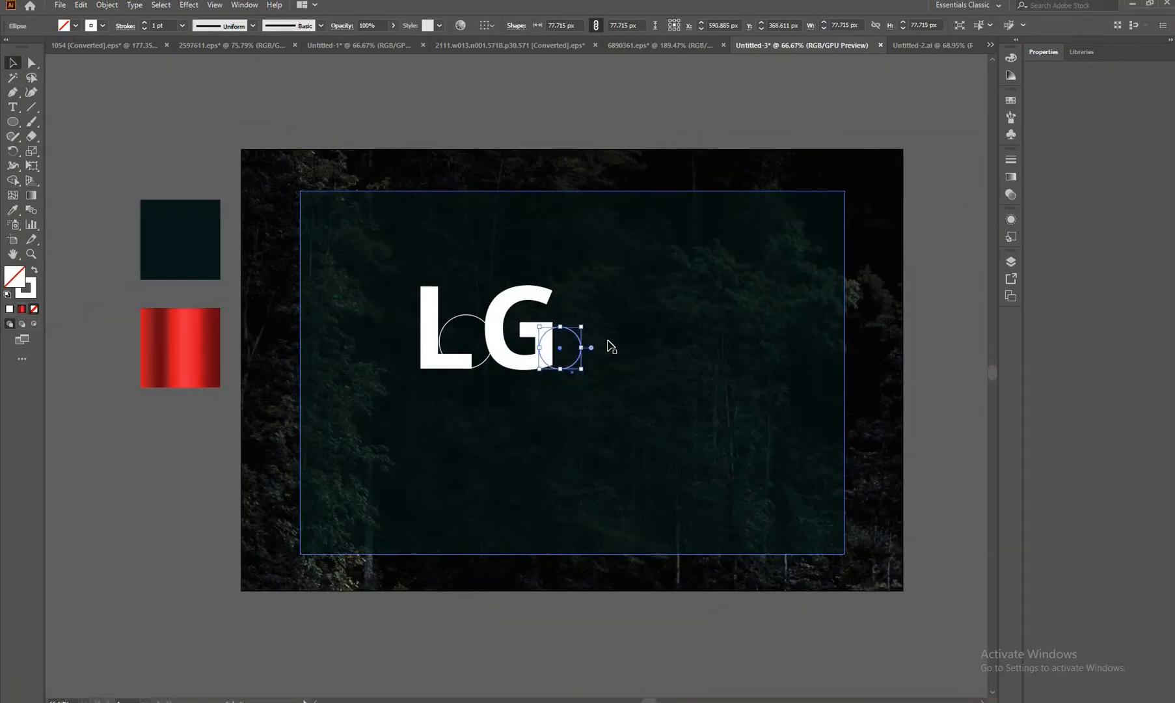
pyautogui.press('Up')
pyautogui.press('Up')
pyautogui.click(554, 156)
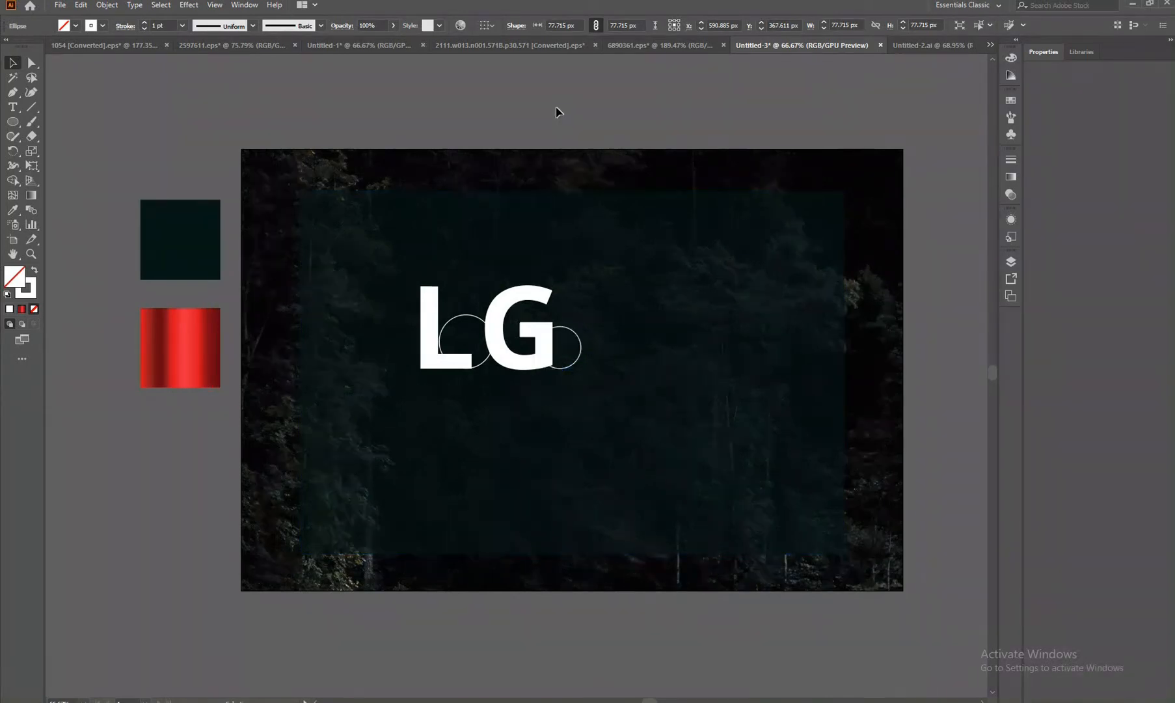
# Resize the circle between the L and G to about 108 px in diameter and shift it to about X 426 px
pyautogui.click(580, 345)
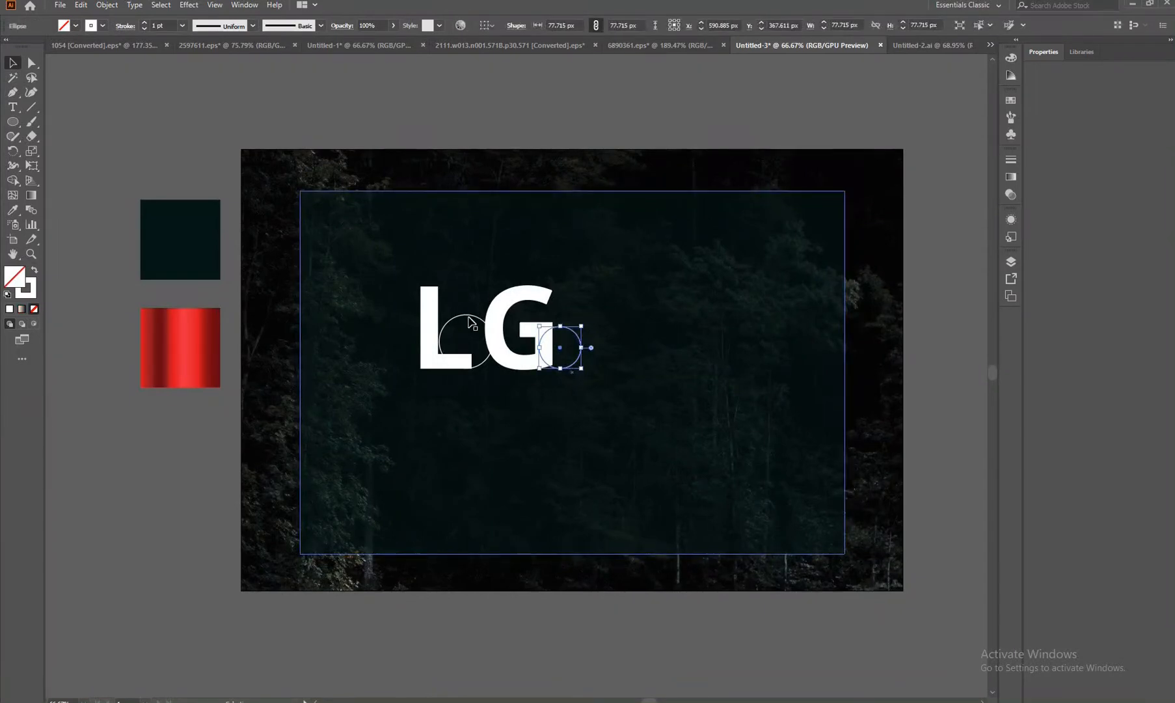
pyautogui.click(469, 318)
pyautogui.moveTo(493, 315); pyautogui.dragTo(513, 304)
pyautogui.press('Down')
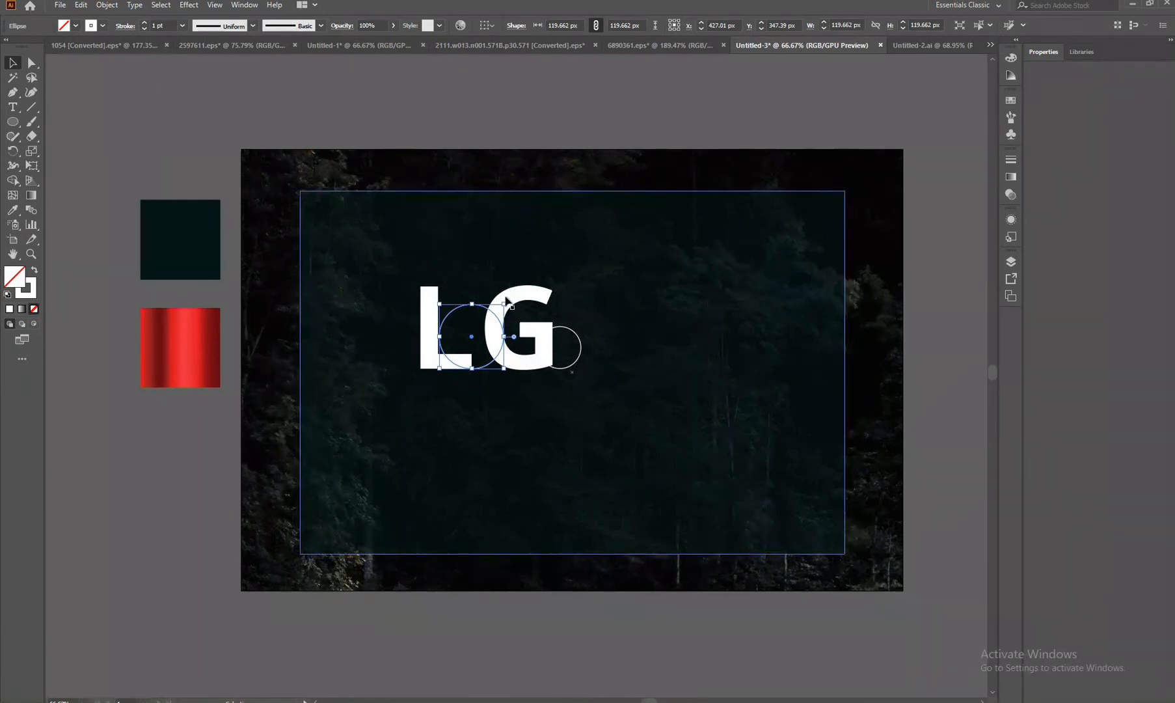
pyautogui.moveTo(505, 304); pyautogui.dragTo(498, 311)
pyautogui.press('Right')
pyautogui.press('Right')
pyautogui.press('Right')
pyautogui.press('Right')
pyautogui.press('Right')
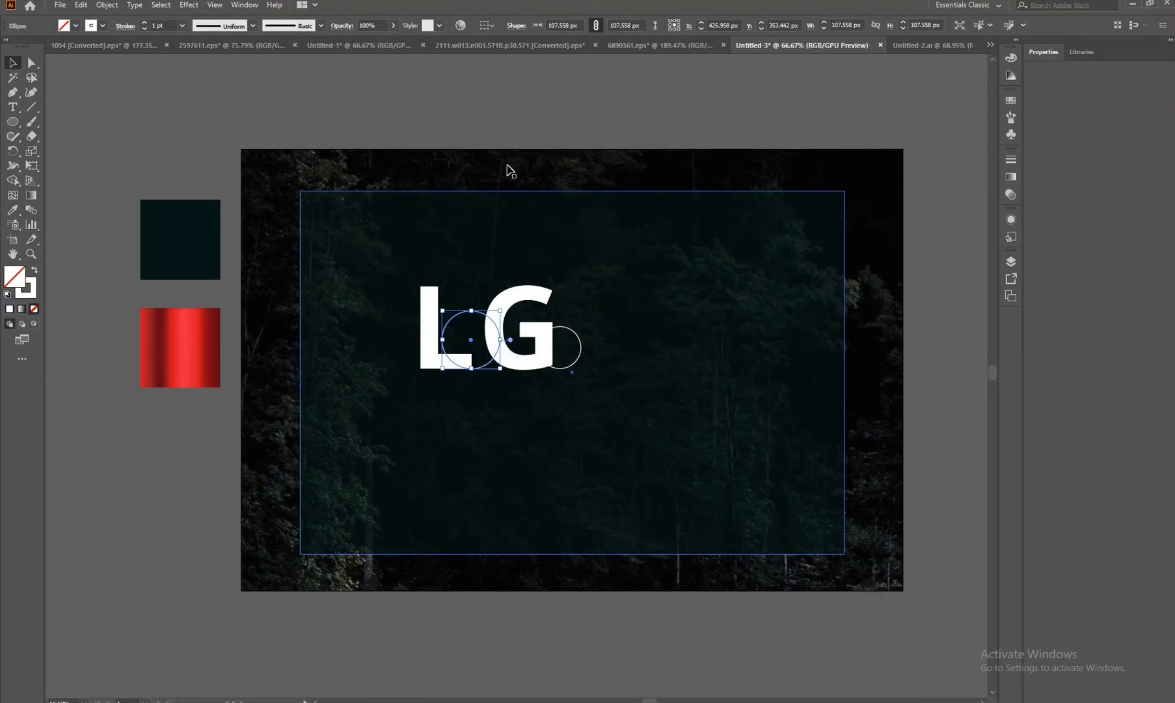
pyautogui.click(509, 132)
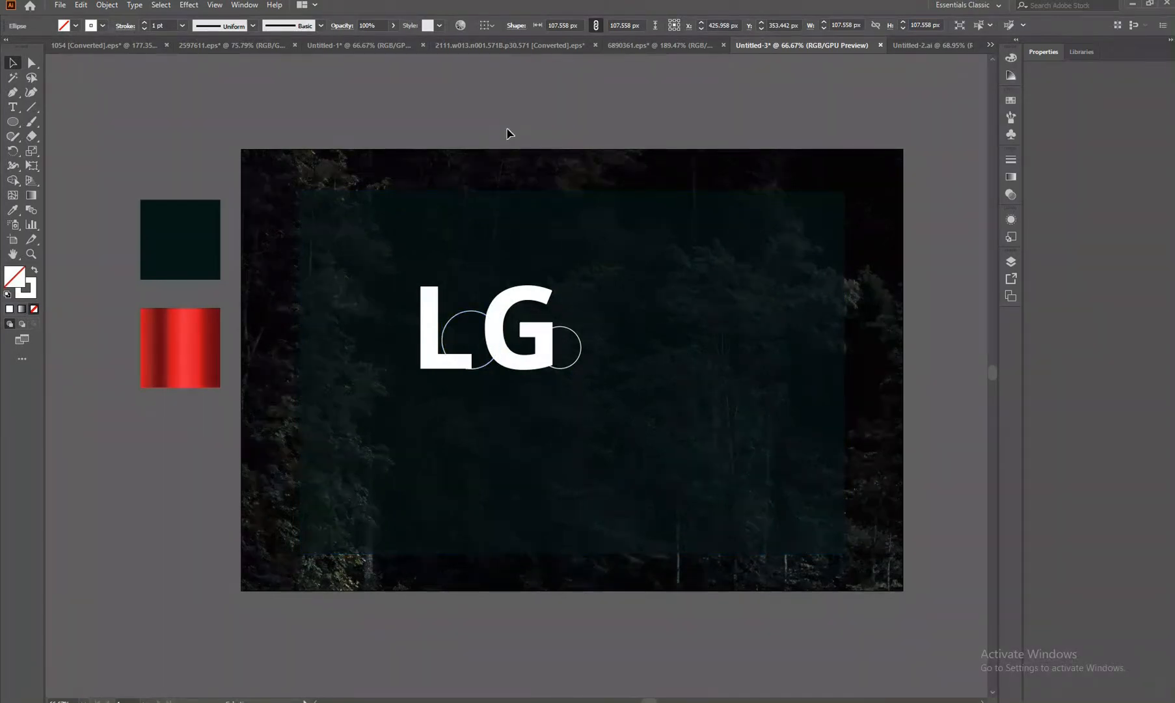
pyautogui.click(581, 343)
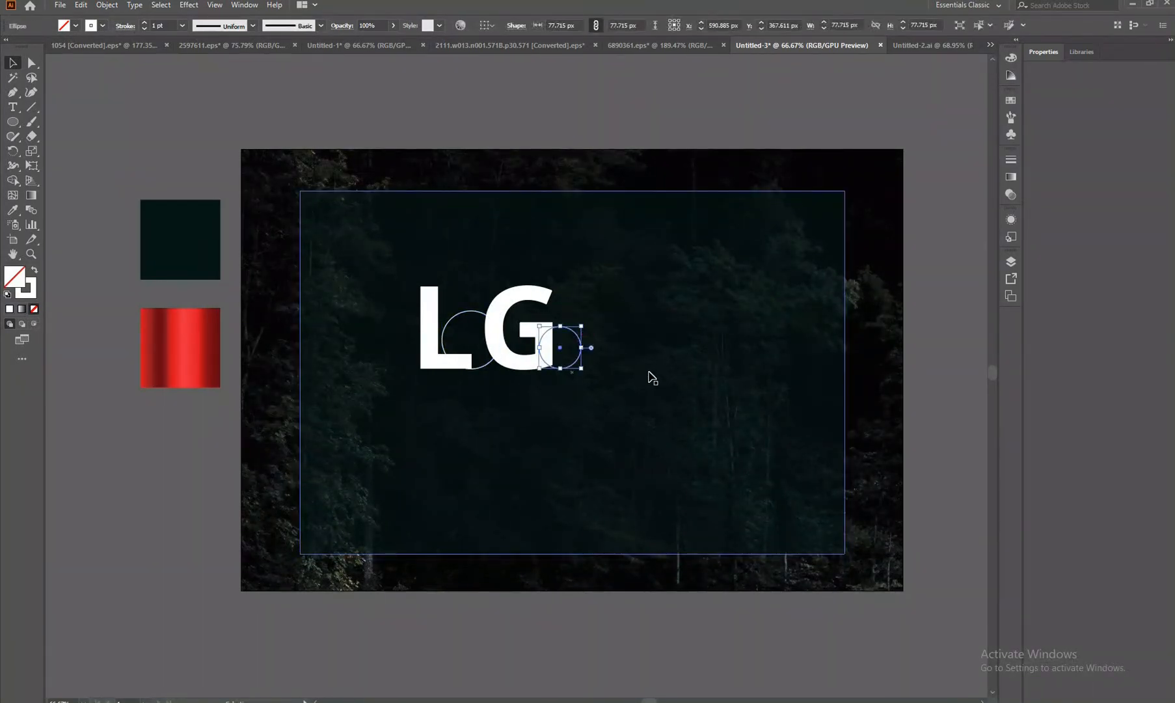
pyautogui.press('Left')
pyautogui.press('Left')
pyautogui.click(467, 113)
# Recolour the letters L and G with the red gradient sampled from the swatch square beside the artboard
pyautogui.click(439, 304)
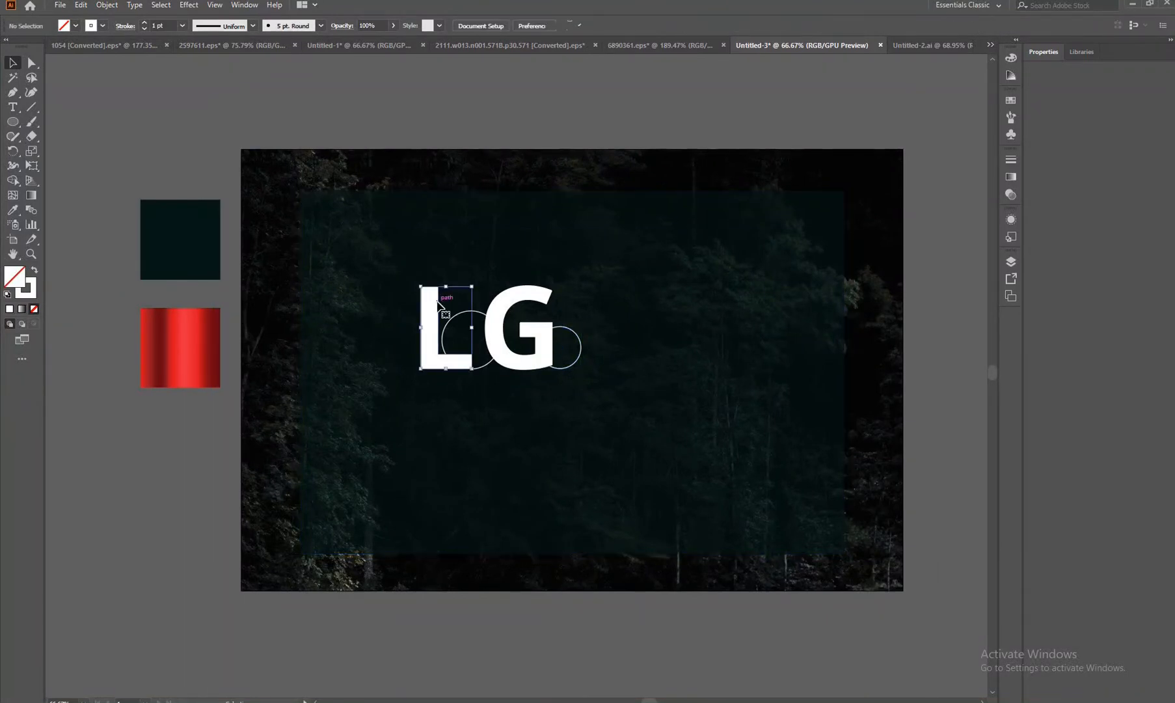
pyautogui.keyDown('shift'); pyautogui.click(498, 302); pyautogui.keyUp('shift')
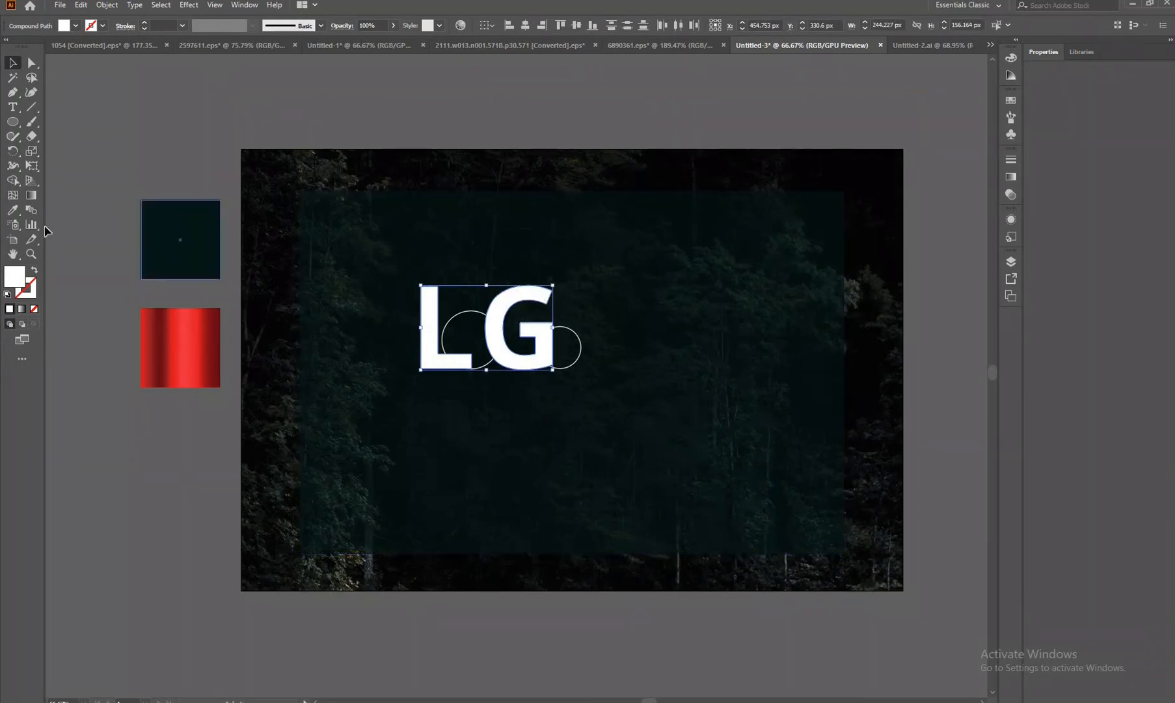
pyautogui.click(13, 210)
pyautogui.click(174, 338)
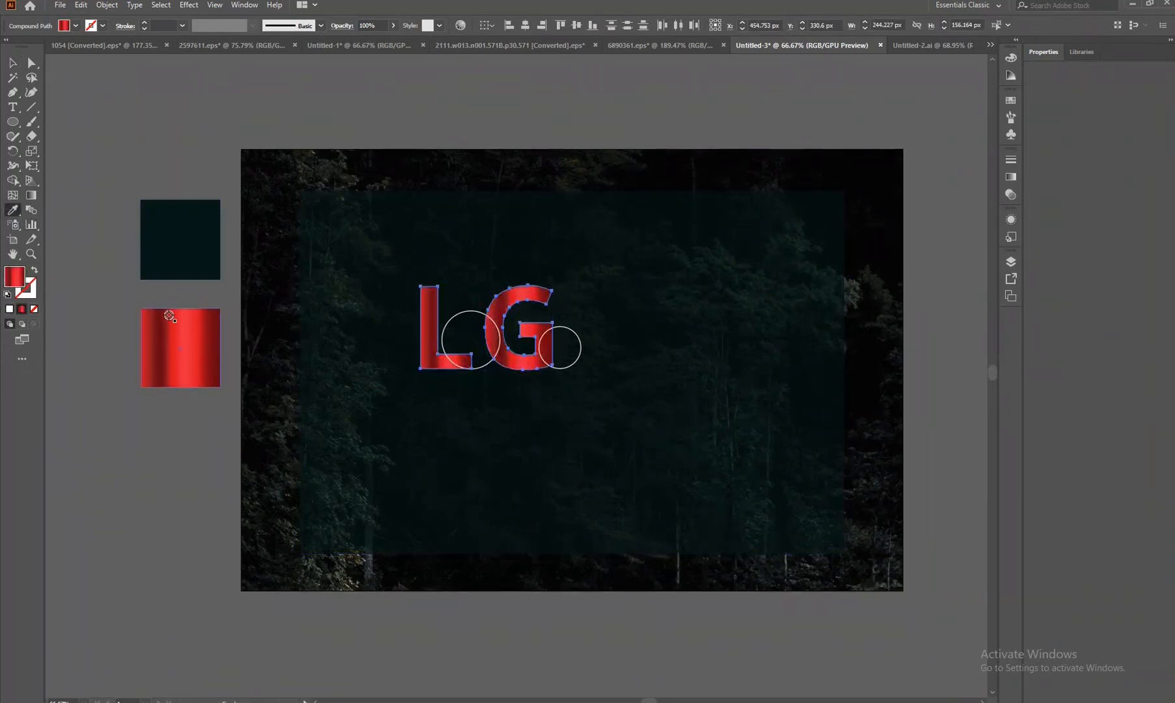
pyautogui.click(12, 62)
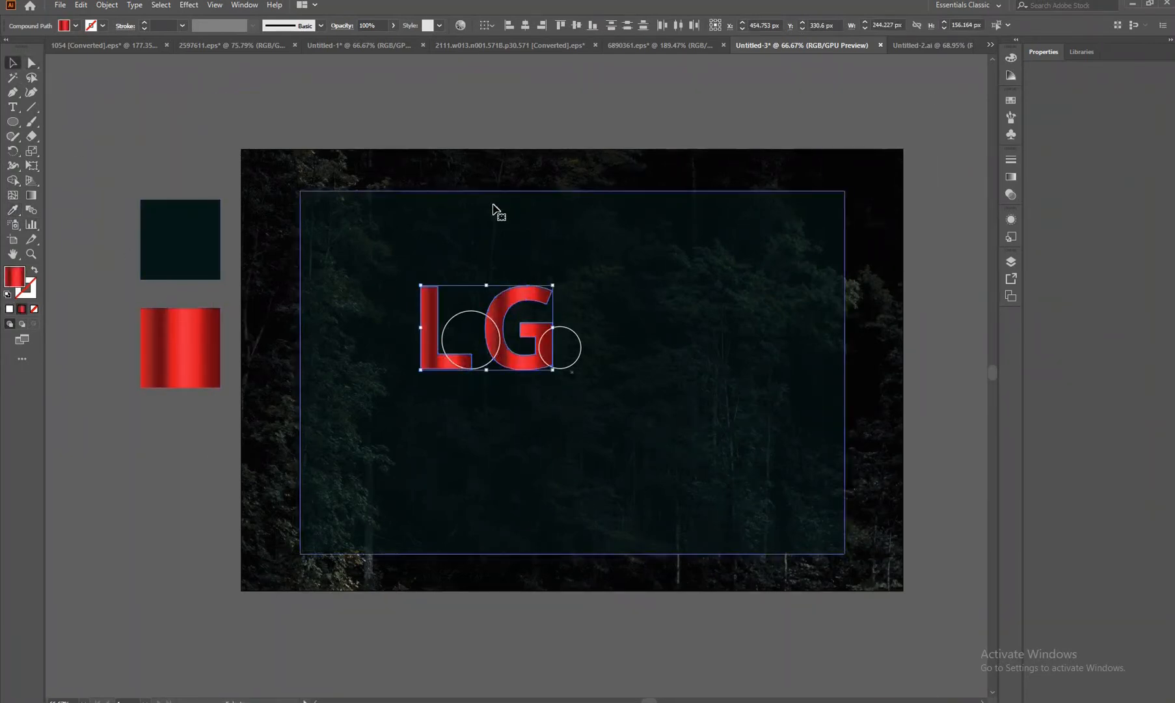
pyautogui.click(494, 209)
pyautogui.click(524, 121)
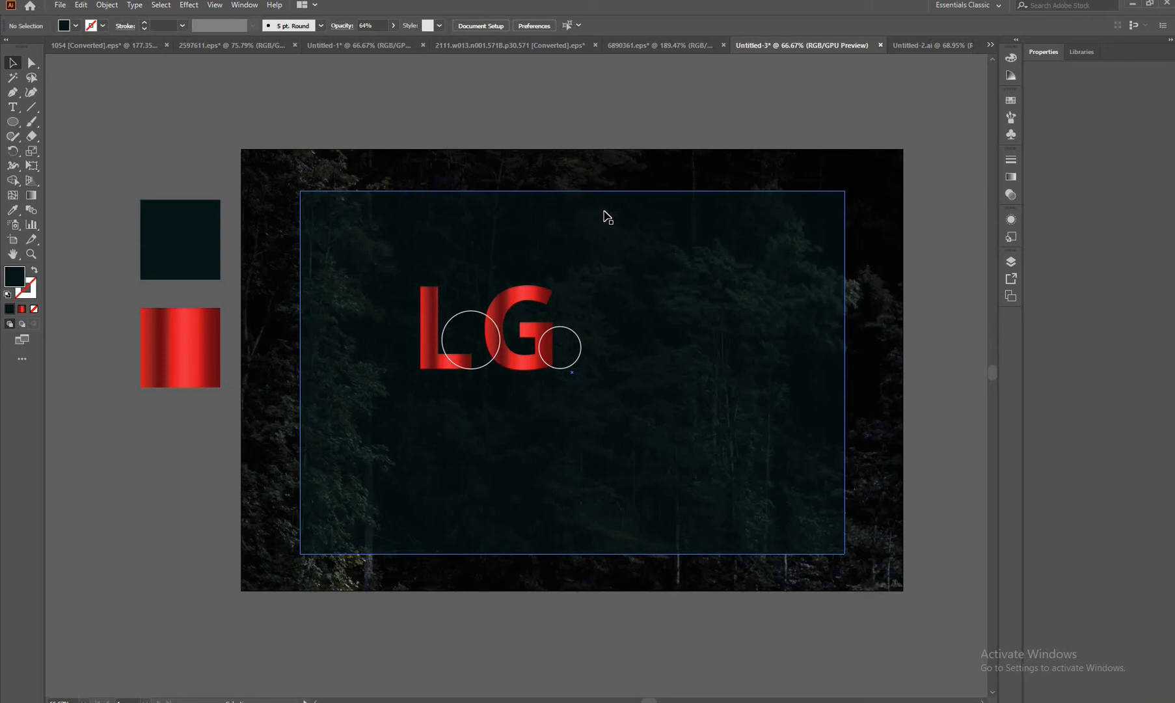
# Fill the circle between the L and G with the dark teal swatch colour and make its stroke white
pyautogui.click(501, 330)
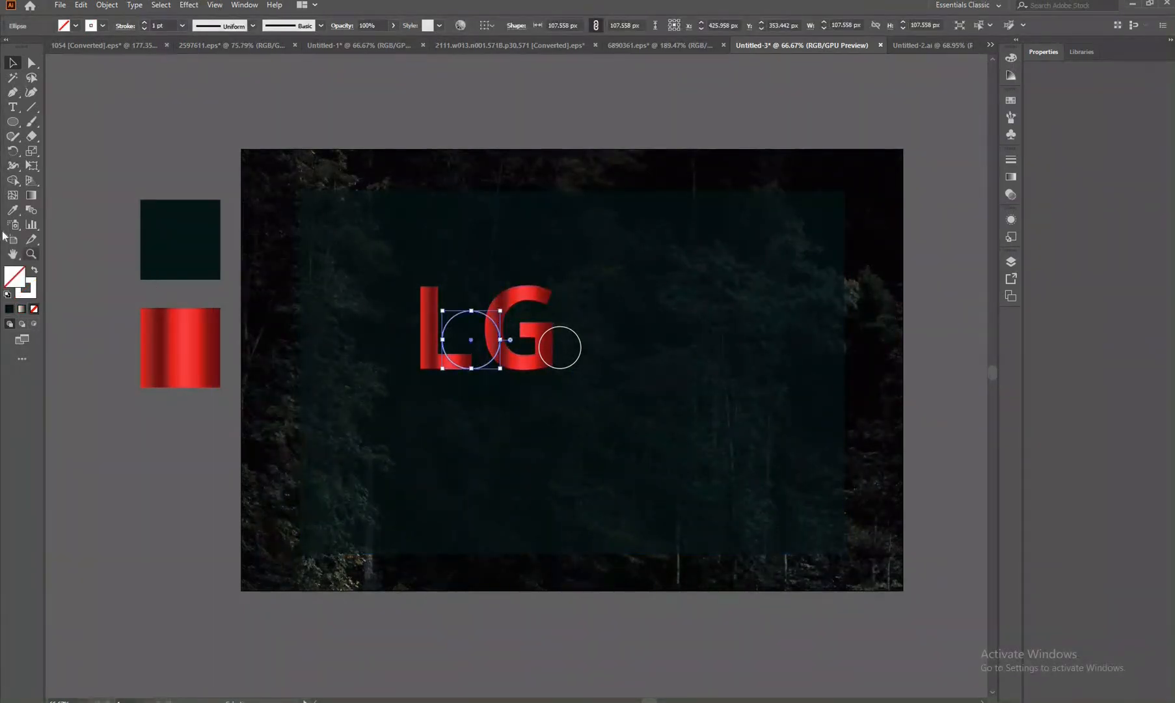
pyautogui.press('i')
pyautogui.click(188, 241)
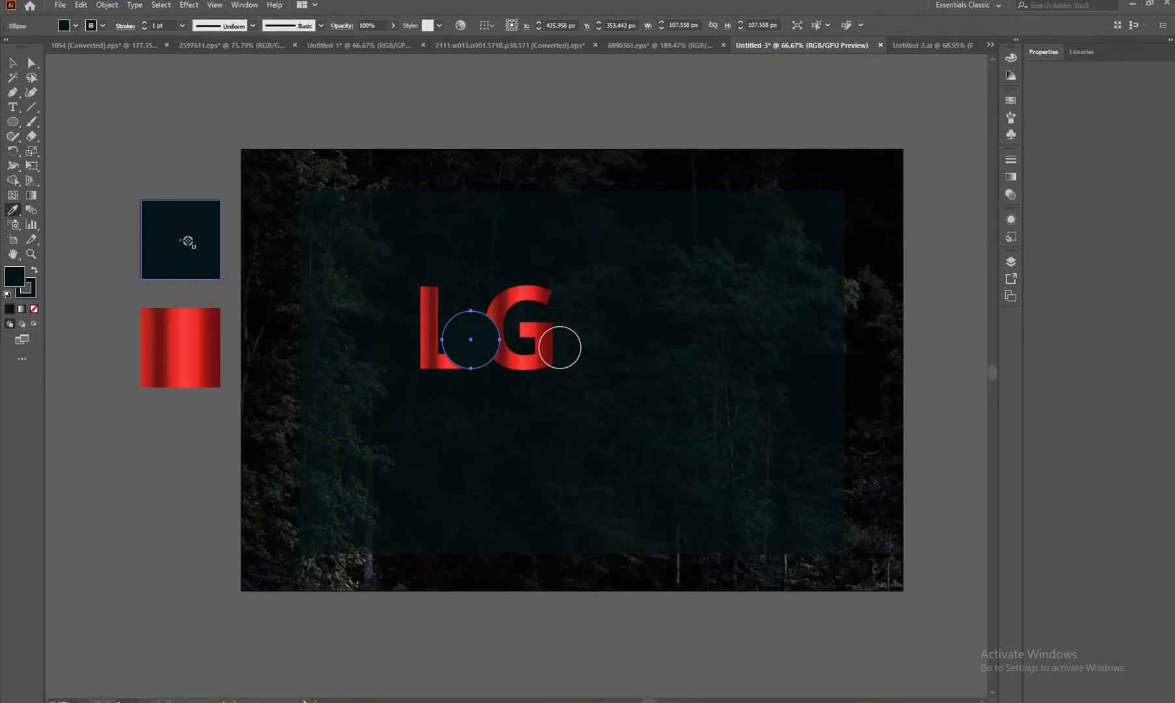
pyautogui.doubleClick(37, 292)
pyautogui.moveTo(677, 231); pyautogui.dragTo(671, 210)
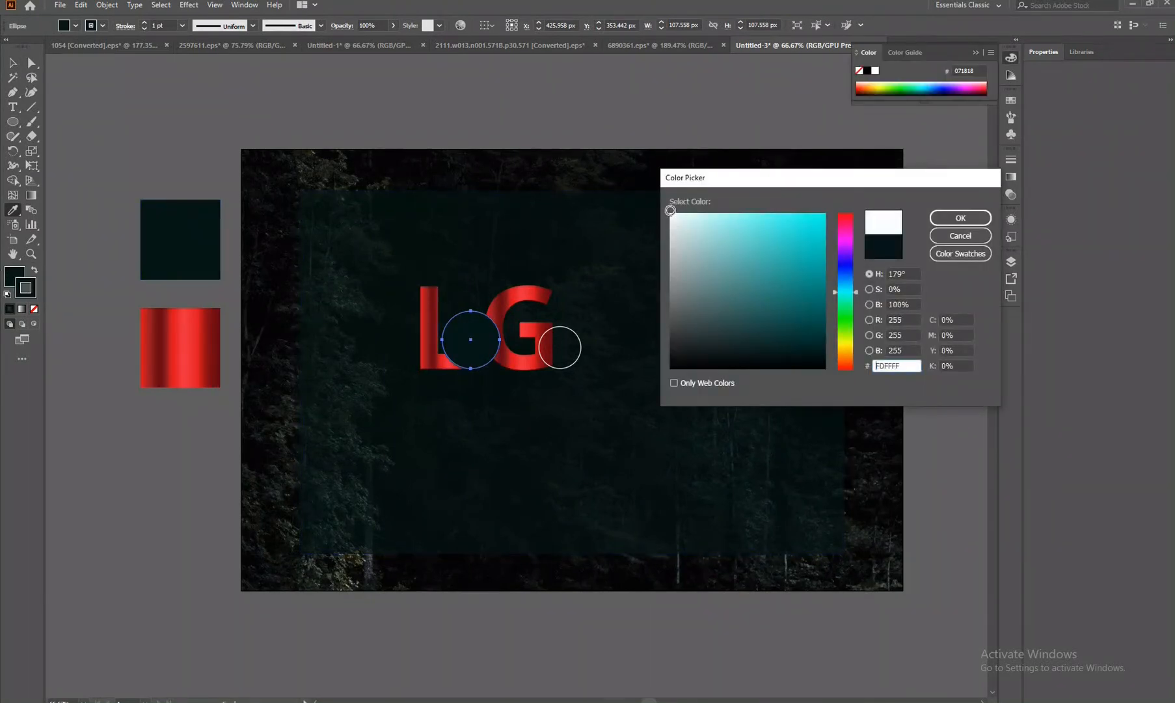
pyautogui.click(947, 218)
pyautogui.click(13, 63)
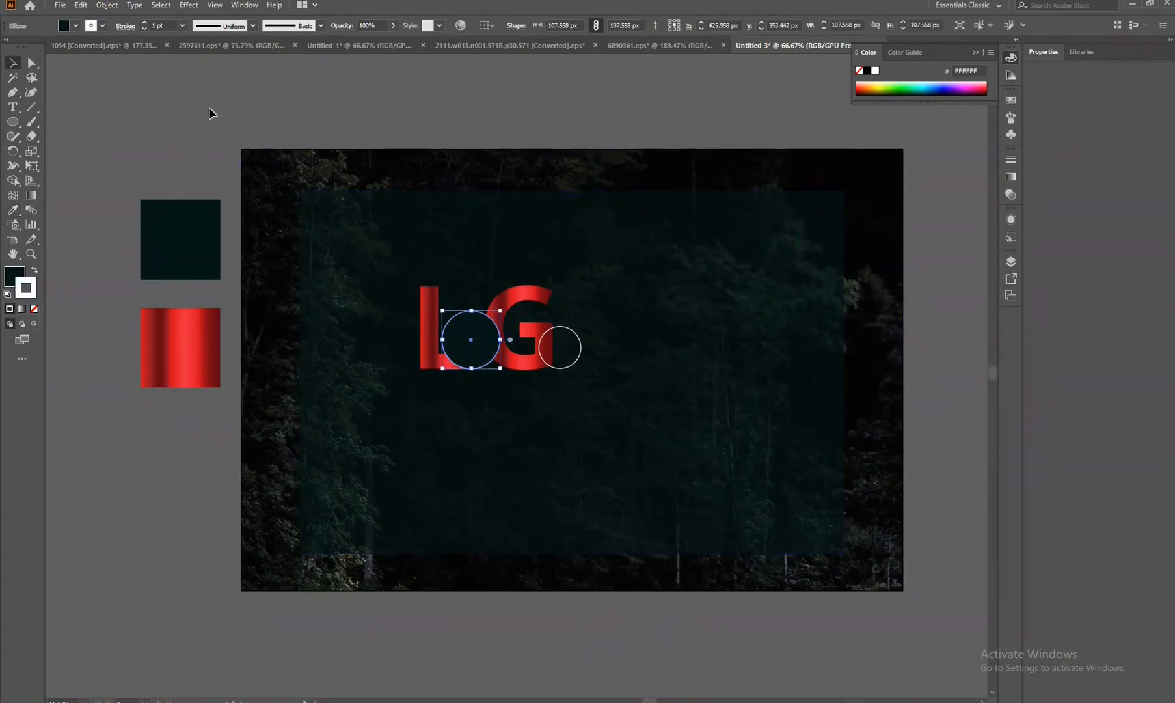
pyautogui.click(321, 215)
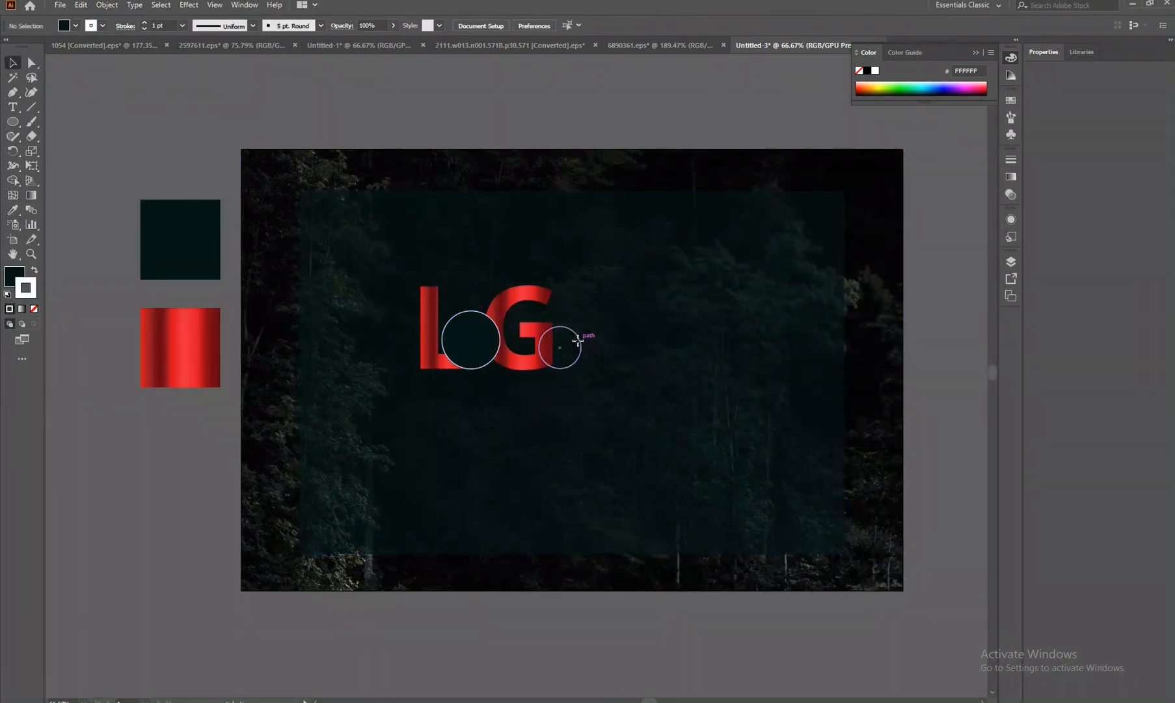
# Copy the larger circle's dark teal fill and white stroke onto the smaller circle beside the G
pyautogui.click(580, 347)
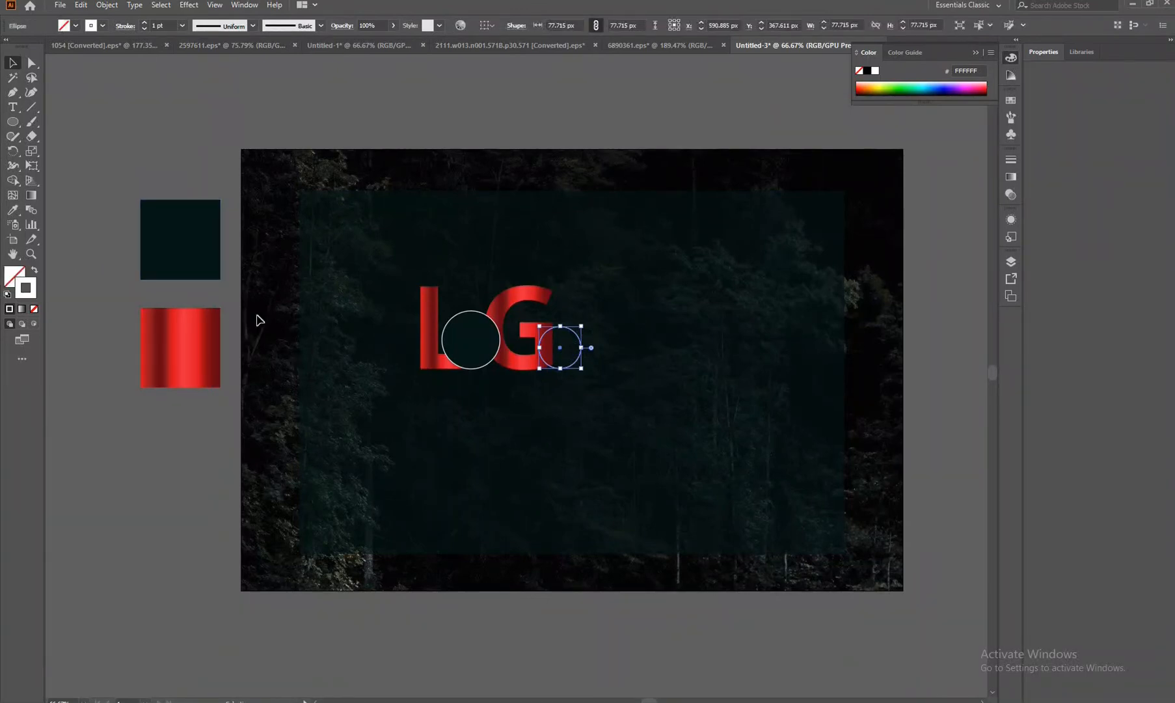
pyautogui.click(12, 210)
pyautogui.click(482, 339)
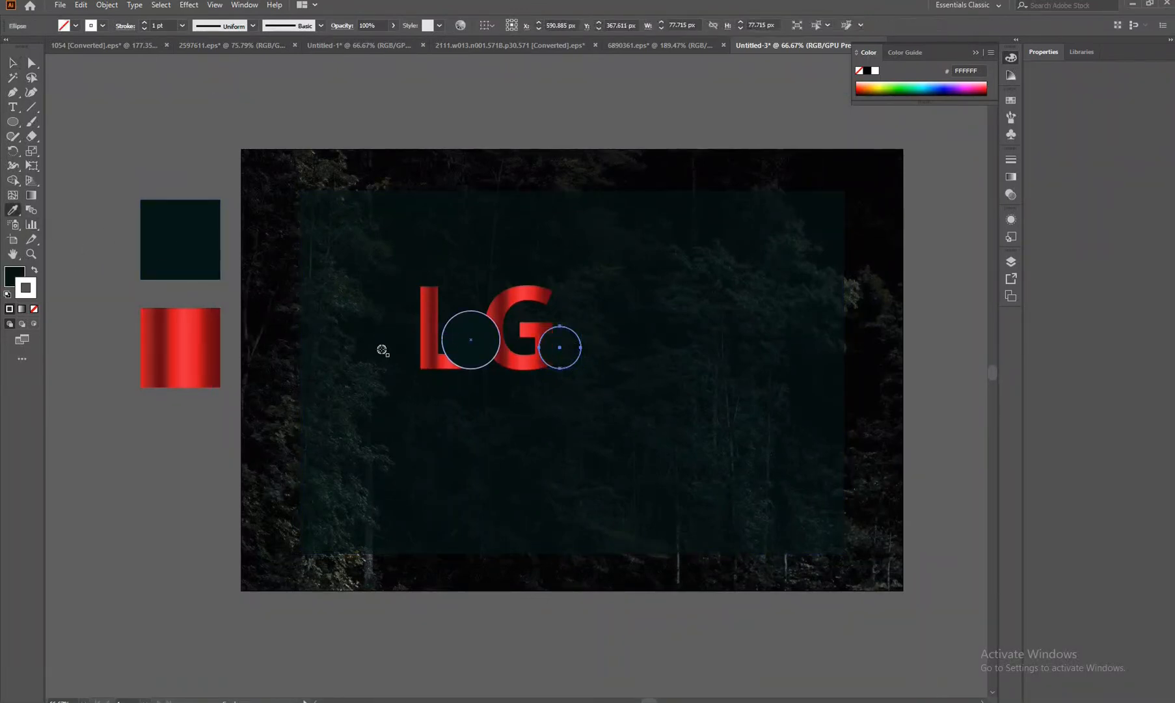
pyautogui.click(12, 62)
pyautogui.click(302, 186)
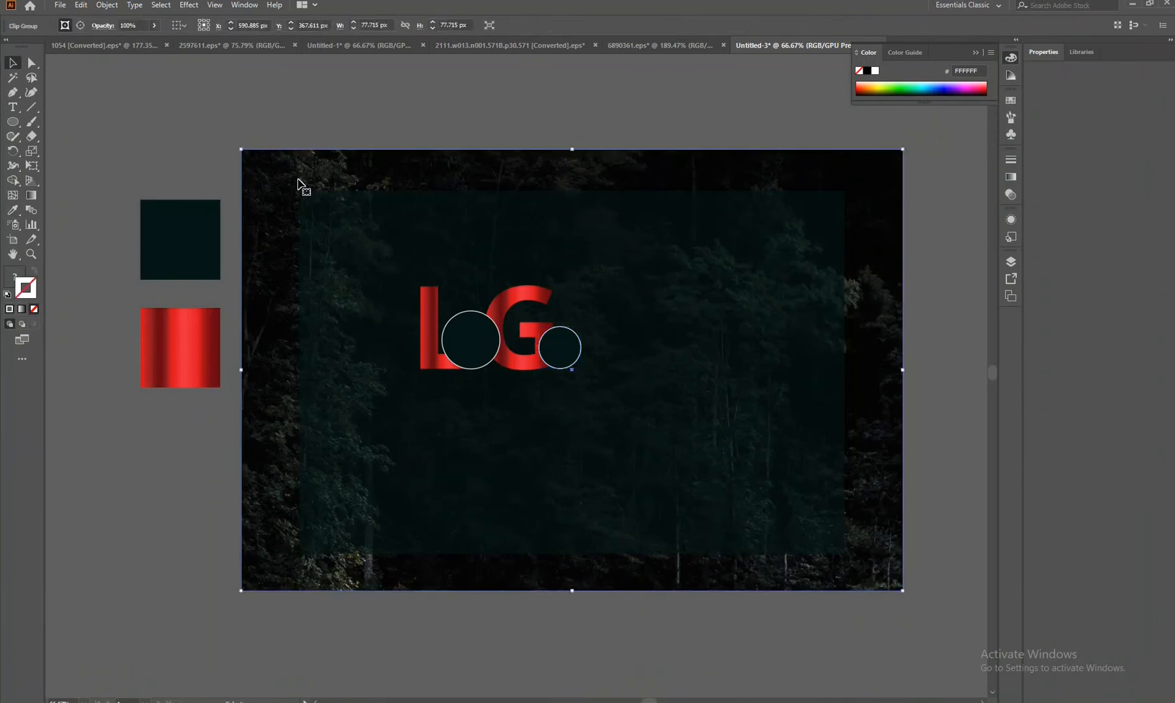
pyautogui.click(320, 127)
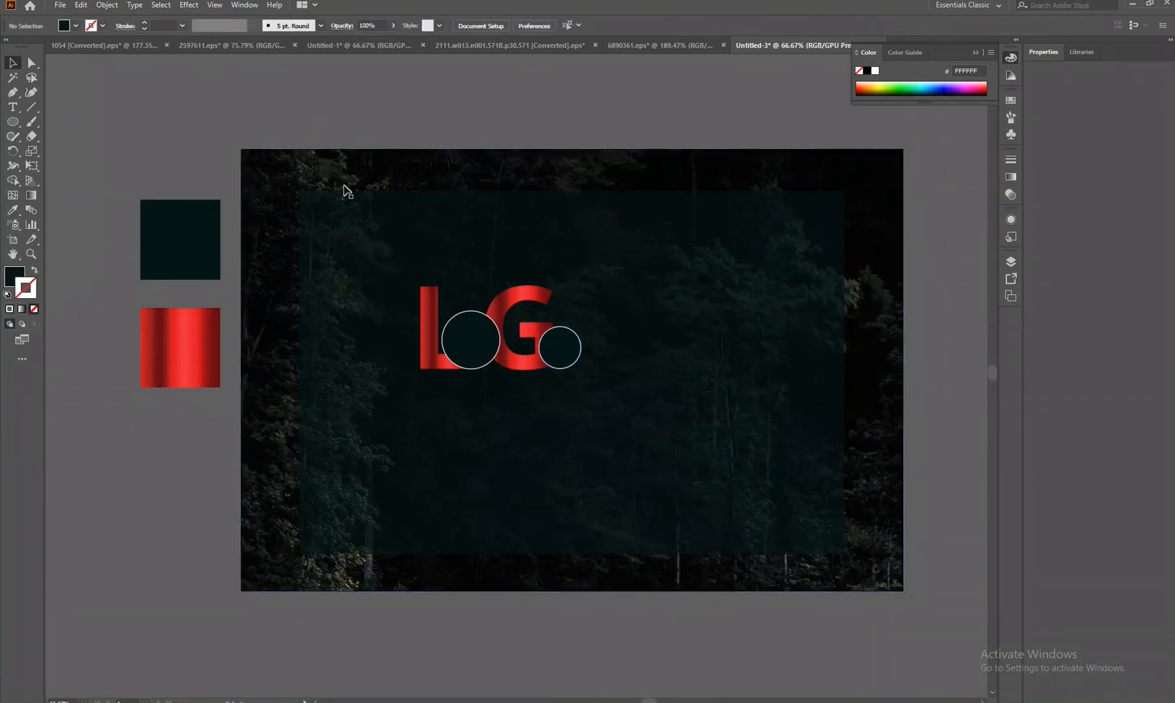
# Apply the semi-transparent panel's dark fill, 64% opacity and absent stroke to the larger and the smaller circle with the Eyedropper
pyautogui.click(473, 343)
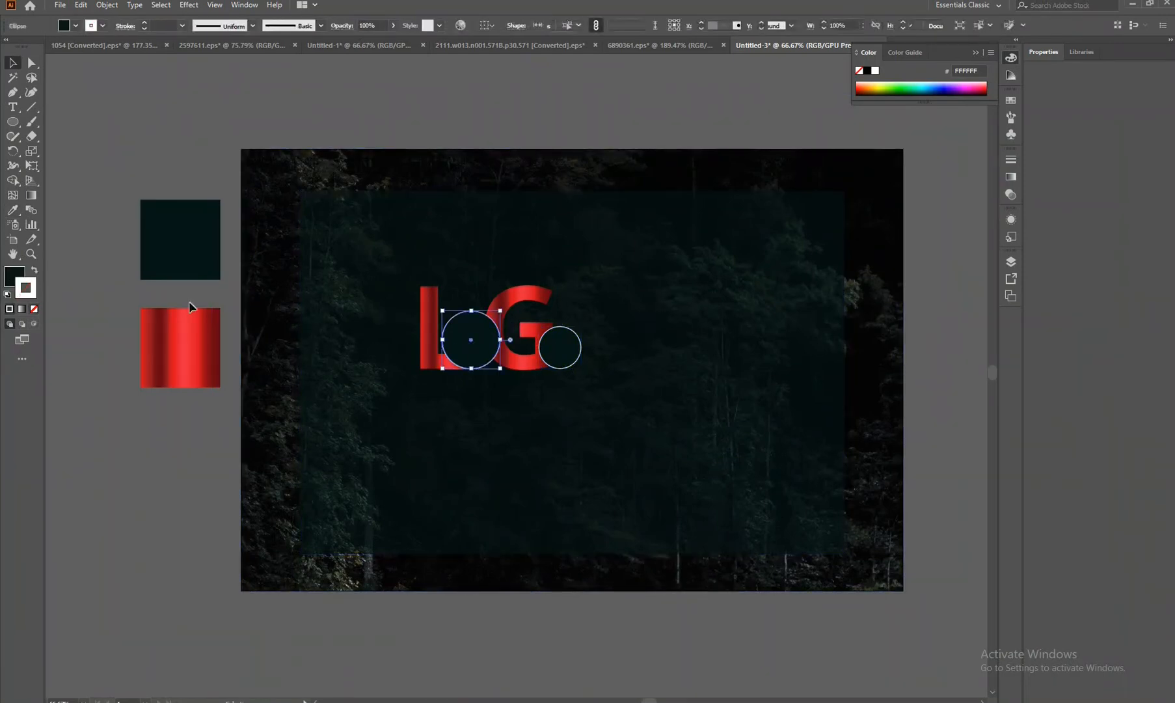
pyautogui.click(12, 211)
pyautogui.click(401, 288)
pyautogui.press('v')
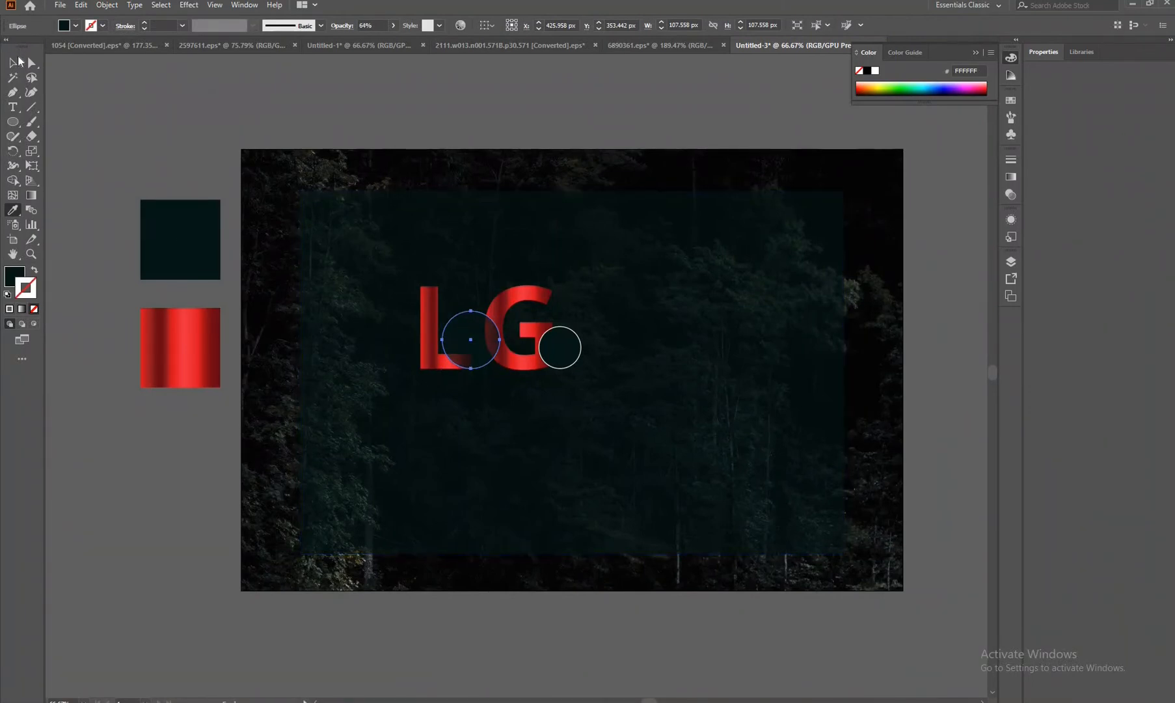
pyautogui.click(573, 350)
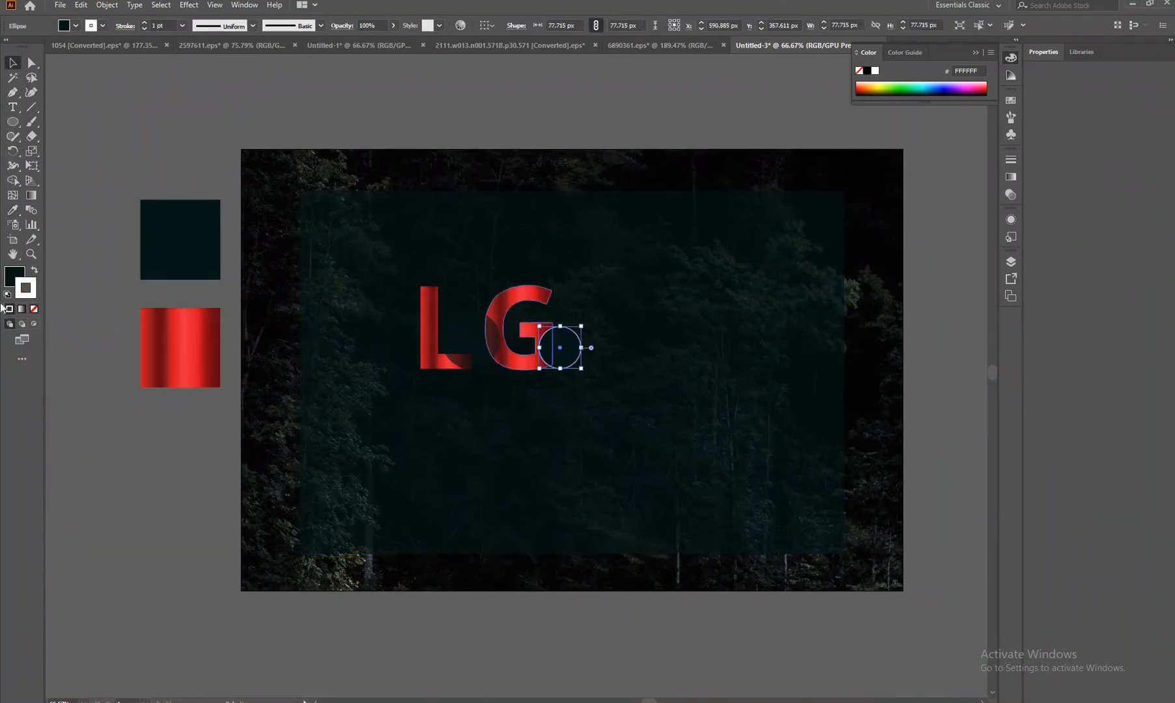
pyautogui.click(12, 210)
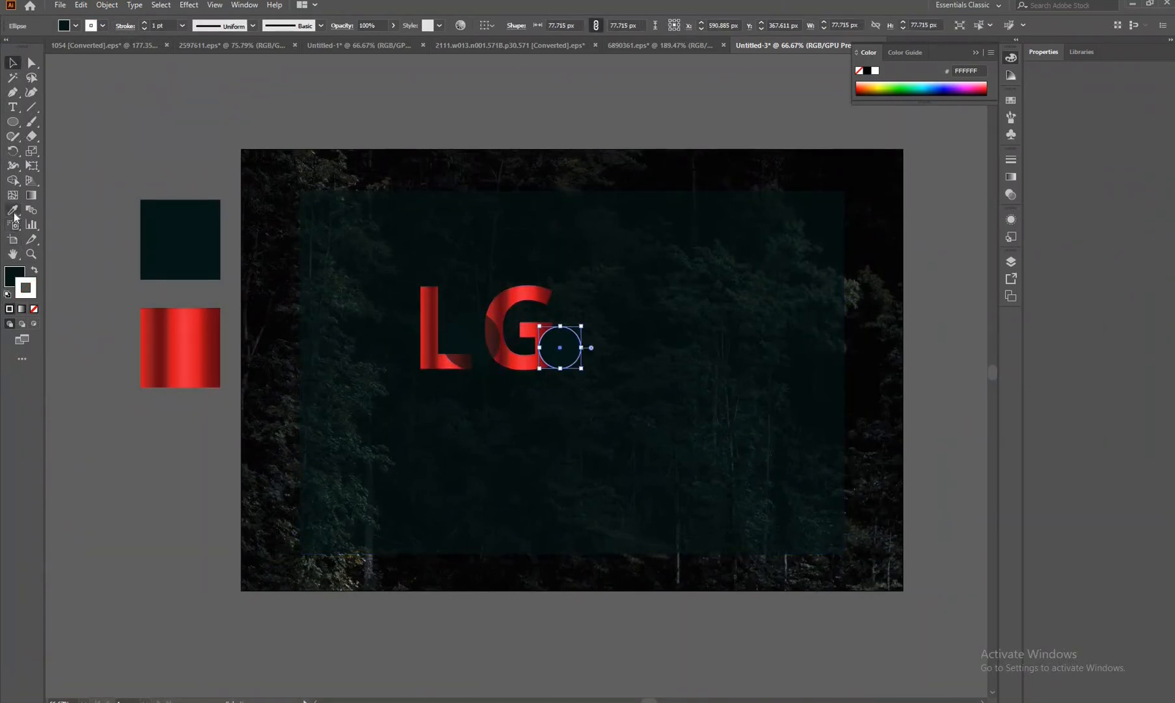
pyautogui.click(338, 327)
pyautogui.press('v')
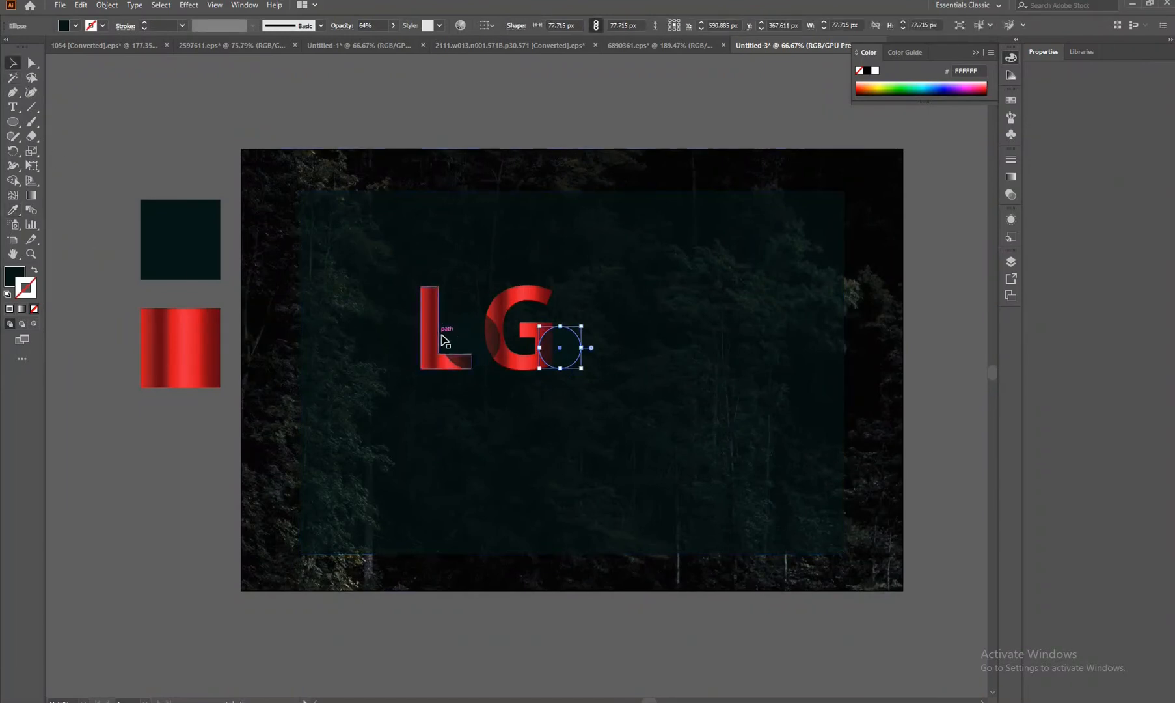
# Select both circles together and give them a white stroke
pyautogui.keyDown('shift'); pyautogui.click(444, 340); pyautogui.keyUp('shift')
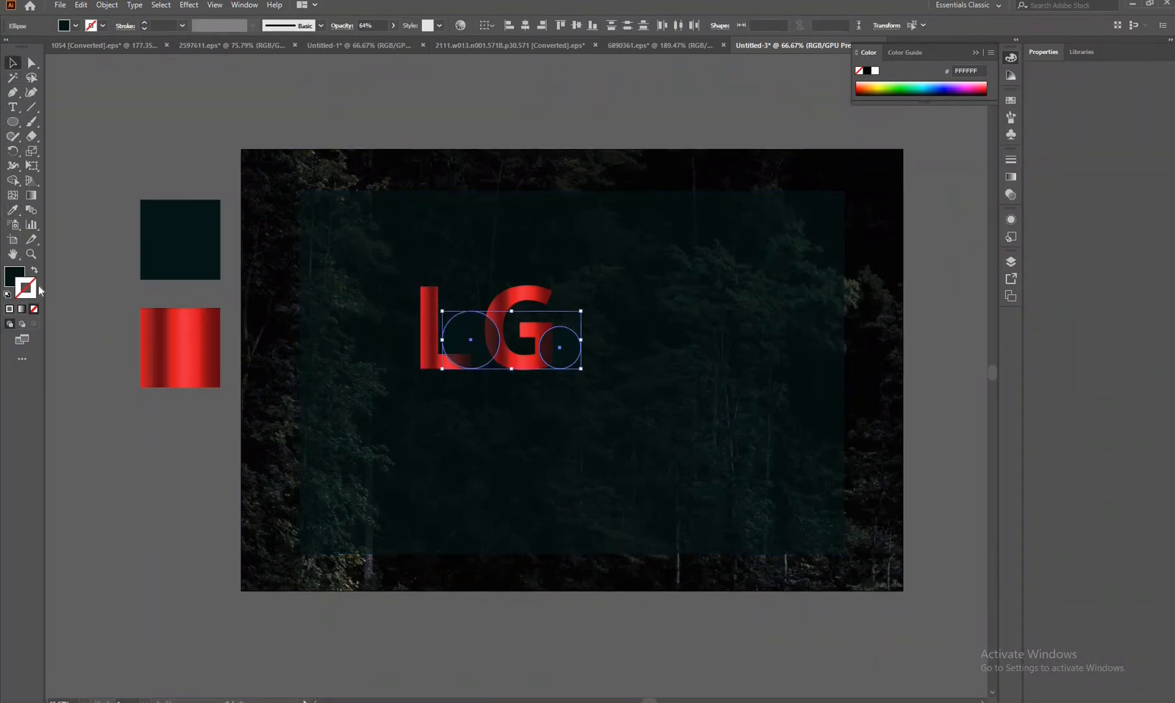
pyautogui.doubleClick(14, 276)
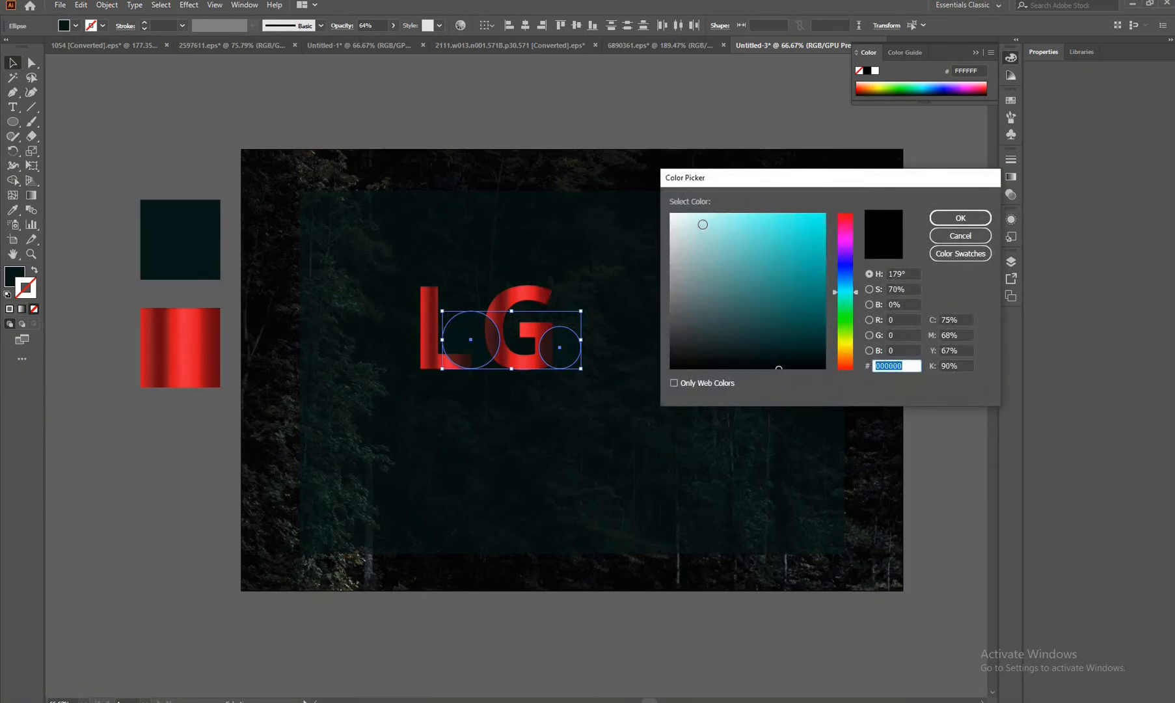
pyautogui.moveTo(703, 225); pyautogui.dragTo(651, 196)
pyautogui.click(960, 218)
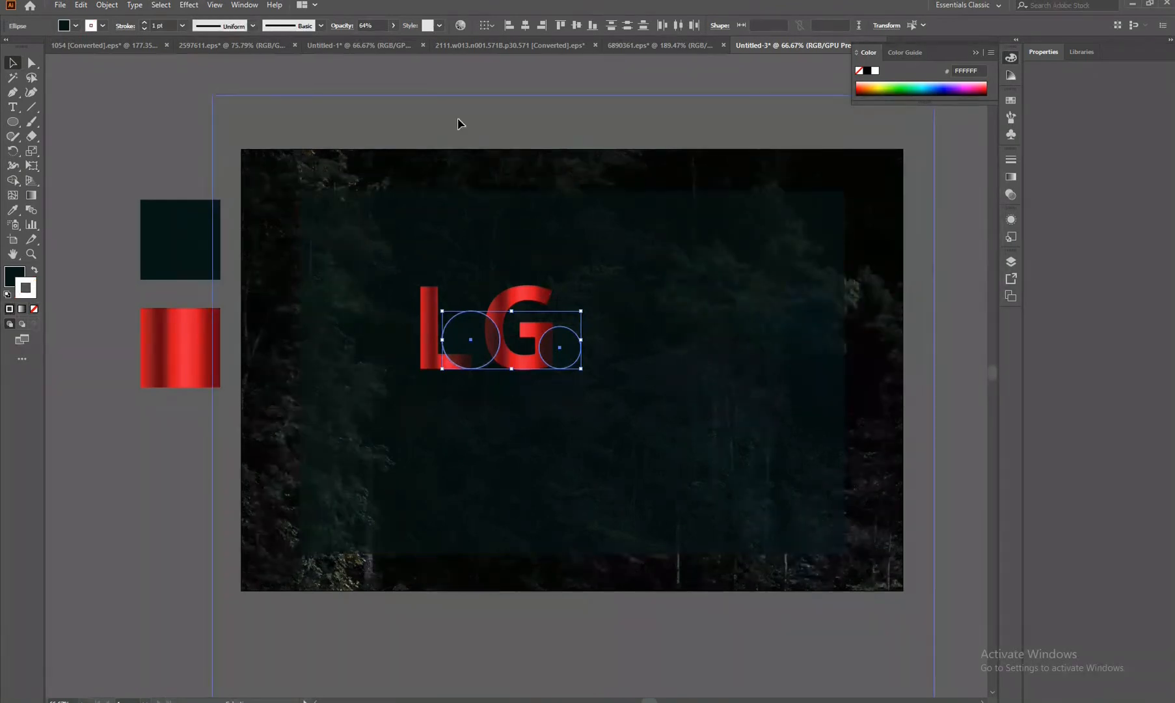
pyautogui.click(486, 105)
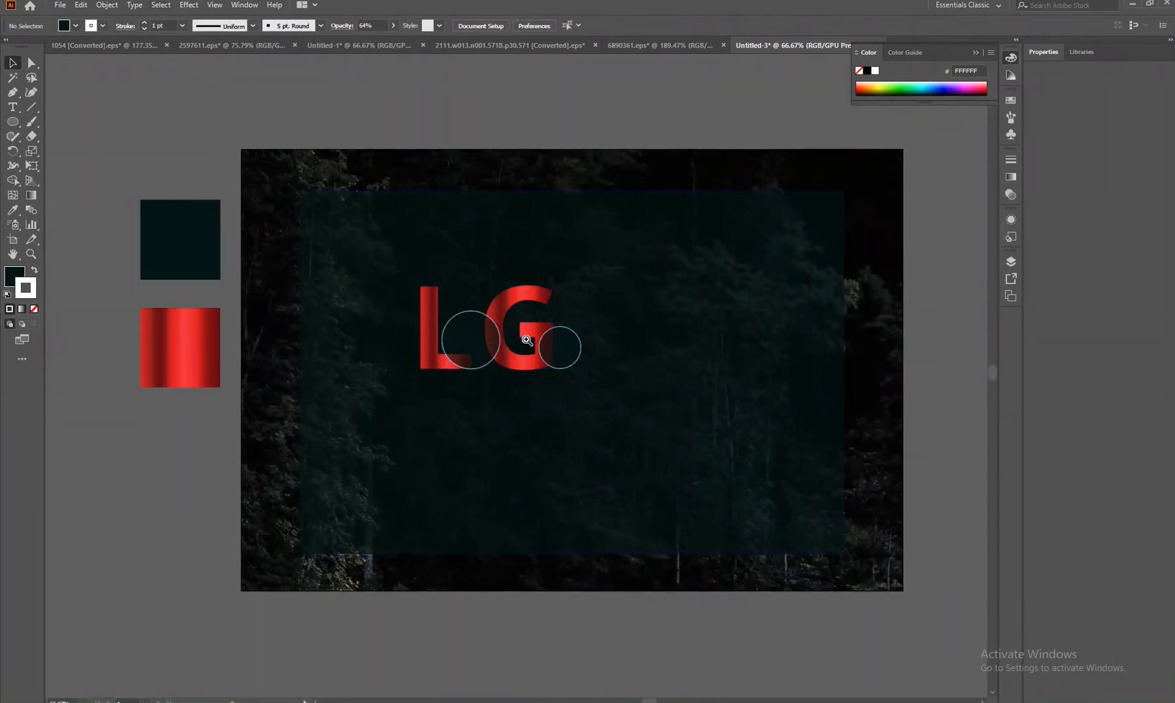
pyautogui.click(528, 339)
pyautogui.click(488, 387)
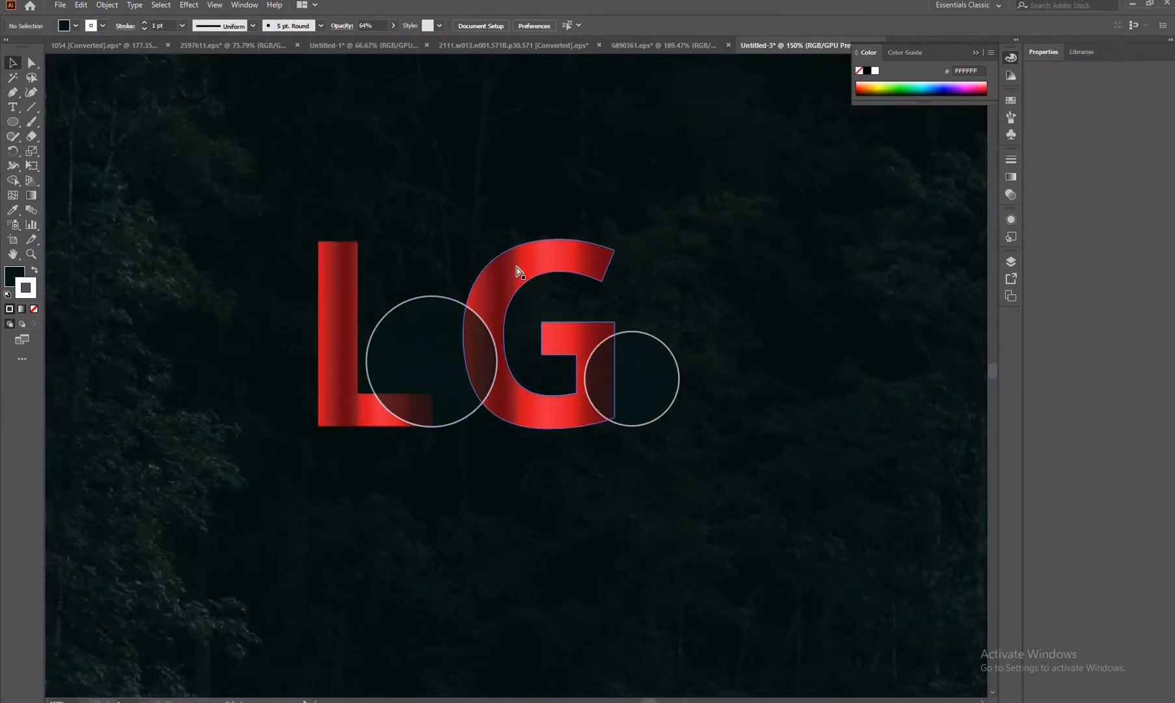
pyautogui.hotkey('ctrl', '-')
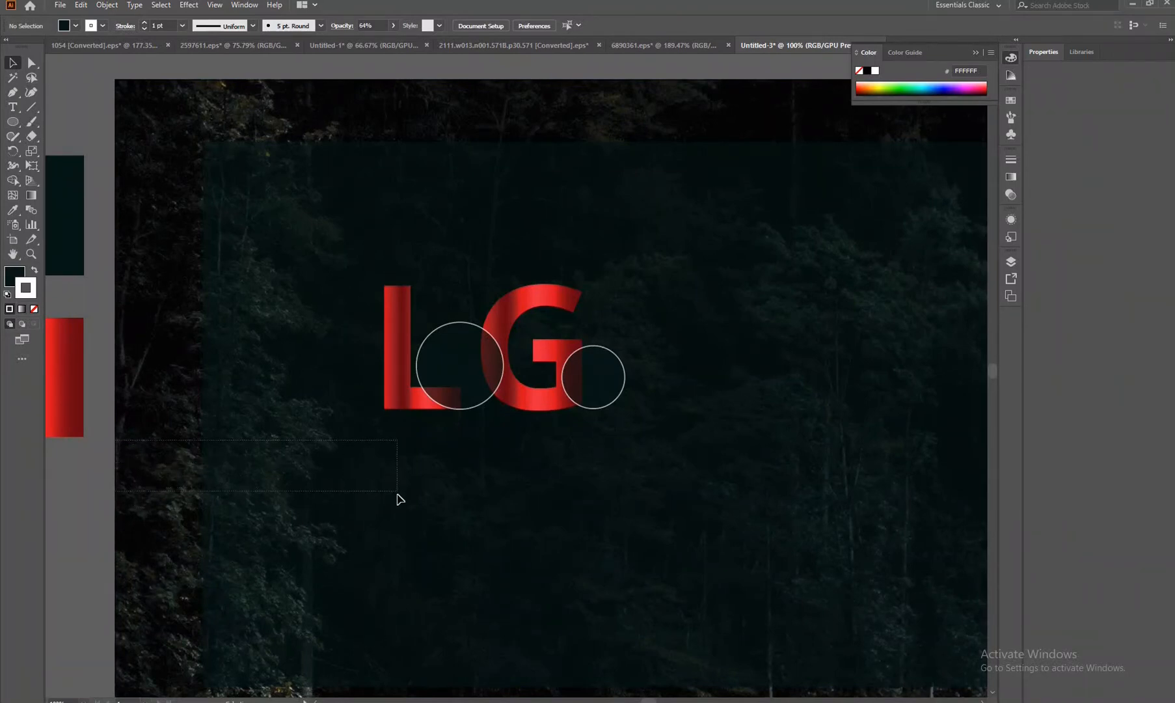
pyautogui.moveTo(399, 498); pyautogui.dragTo(384, 555)
pyautogui.hotkey('ctrl', 'shift', 'a')
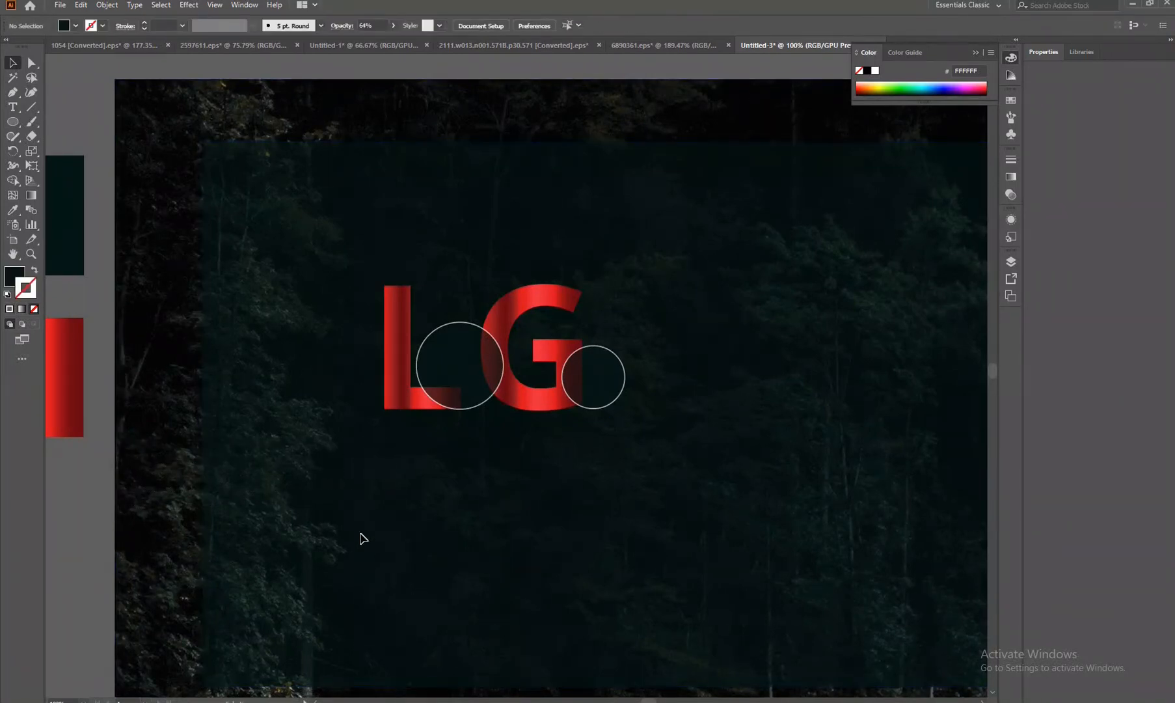
pyautogui.moveTo(459, 410); pyautogui.dragTo(457, 416)
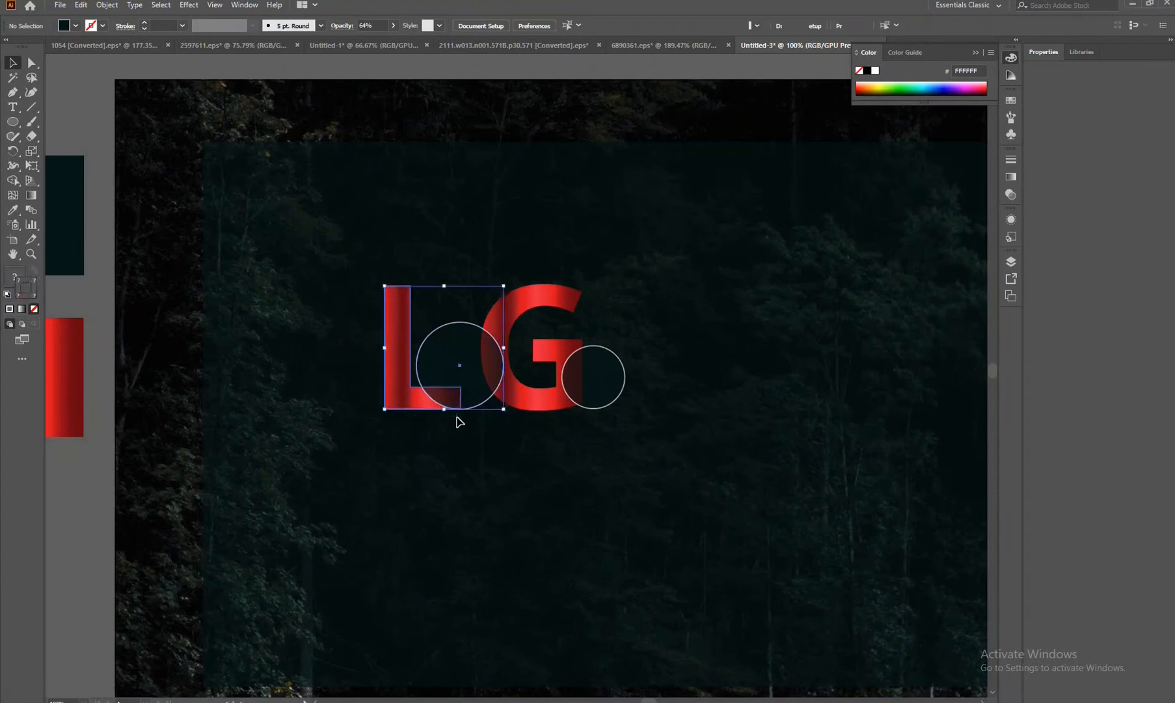
pyautogui.click(459, 452)
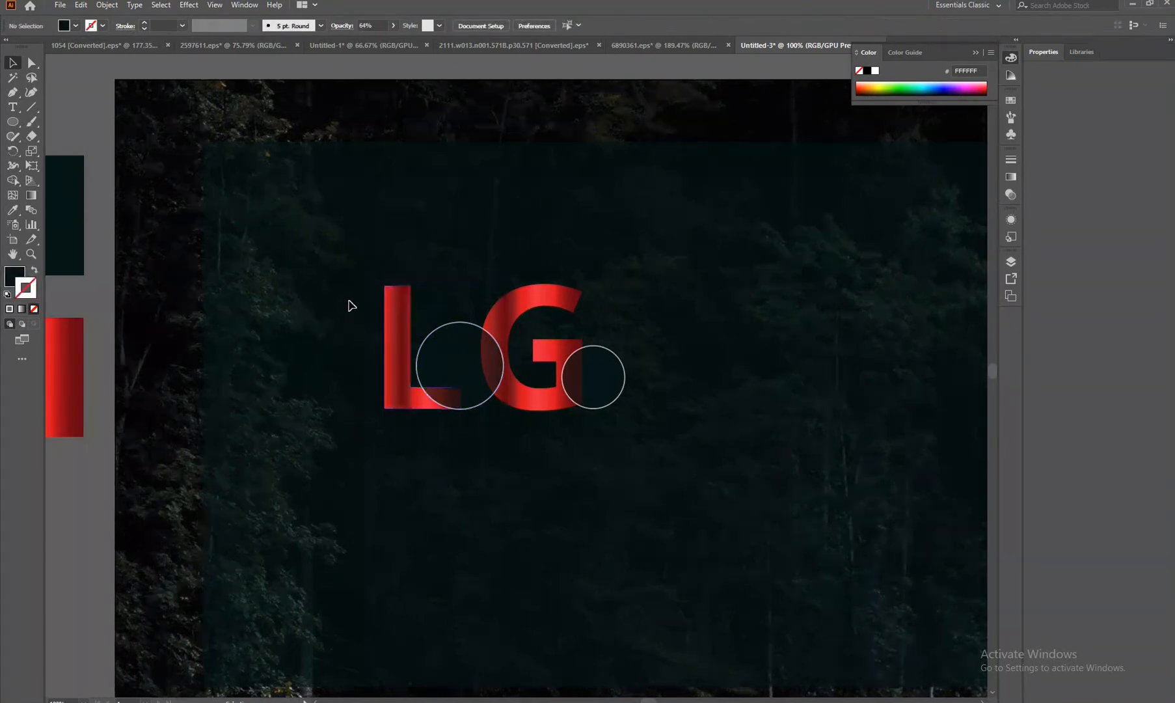
# Merge each circle with the letter areas it overlaps using the Shape Builder, so the circles cut into the L and G
pyautogui.moveTo(560, 434); pyautogui.dragTo(641, 449)
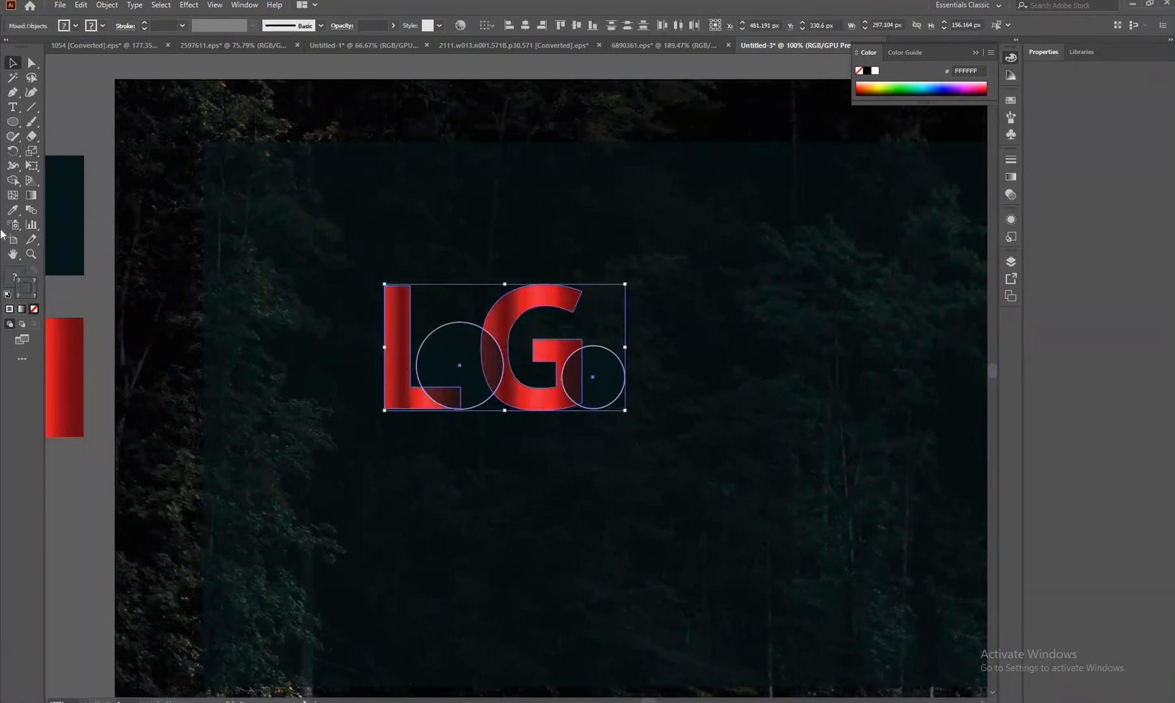
pyautogui.click(12, 182)
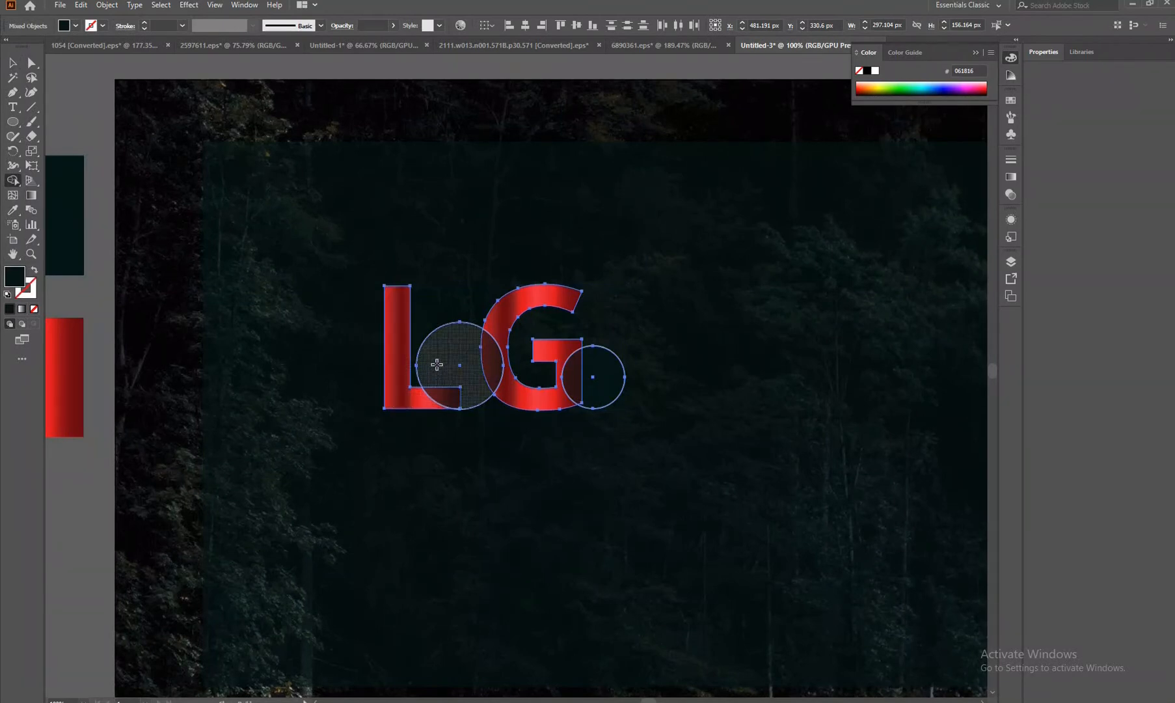
pyautogui.moveTo(441, 383)
pyautogui.mouseDown()
pyautogui.moveTo(485, 383)
pyautogui.moveTo(477, 369)
pyautogui.moveTo(489, 362)
pyautogui.moveTo(480, 372)
pyautogui.moveTo(466, 339)
pyautogui.mouseUp()
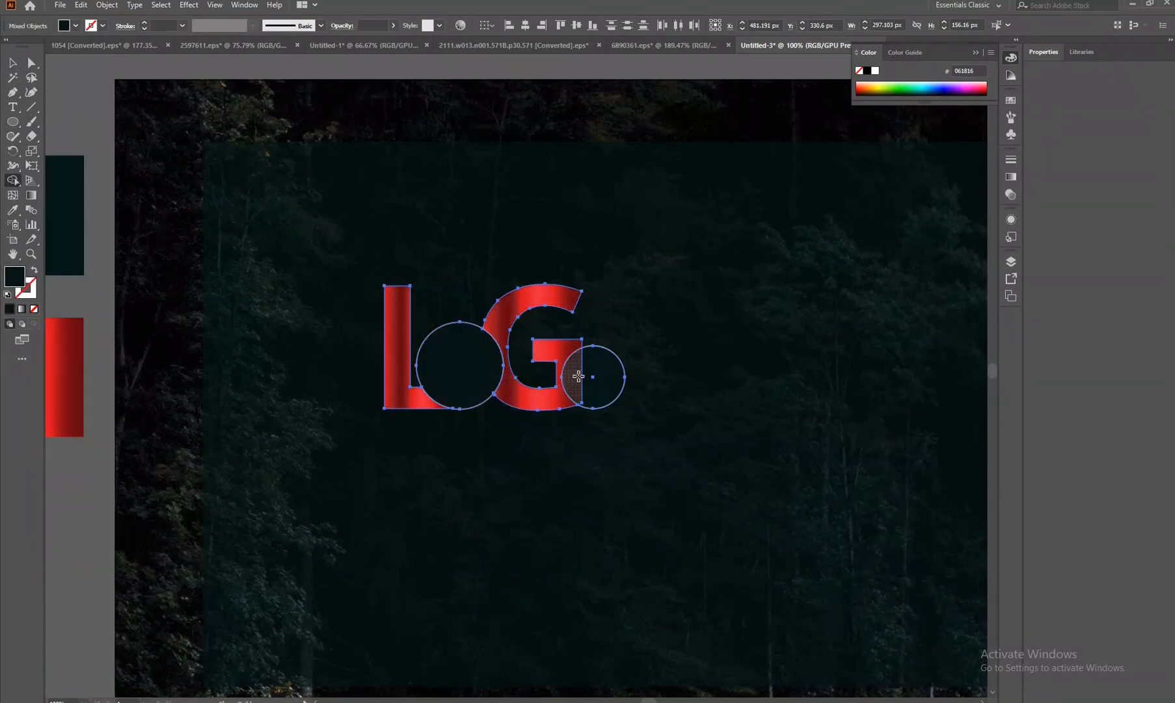
pyautogui.click(606, 376)
pyautogui.click(12, 62)
pyautogui.click(161, 245)
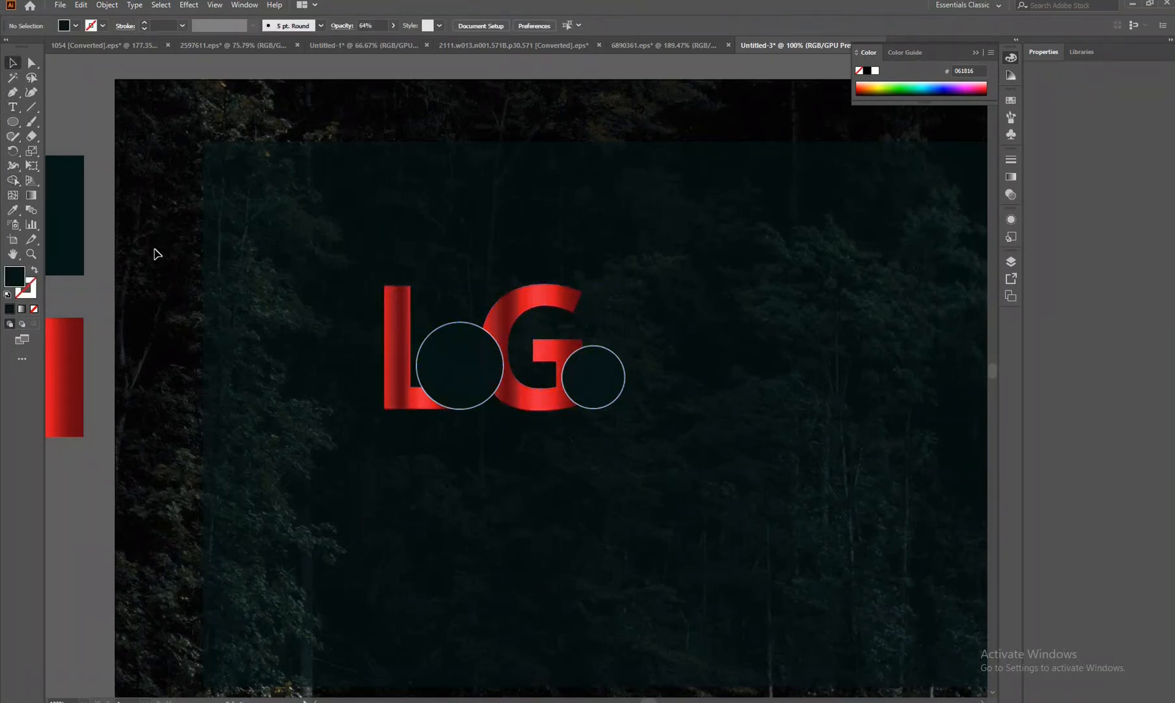
# Select the whole LG mark with its circles and scale it up to about 407 by 214 px
pyautogui.hotkey('ctrl', '-')
pyautogui.hotkey('ctrl', '-')
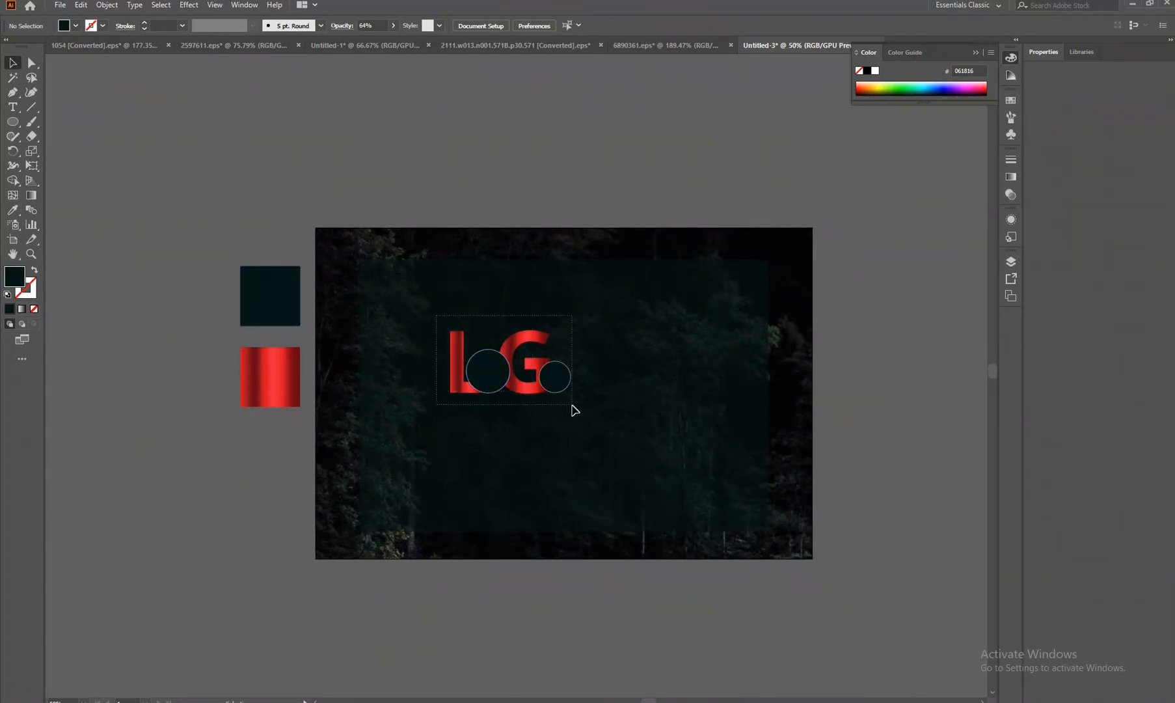
pyautogui.moveTo(572, 404); pyautogui.dragTo(615, 431)
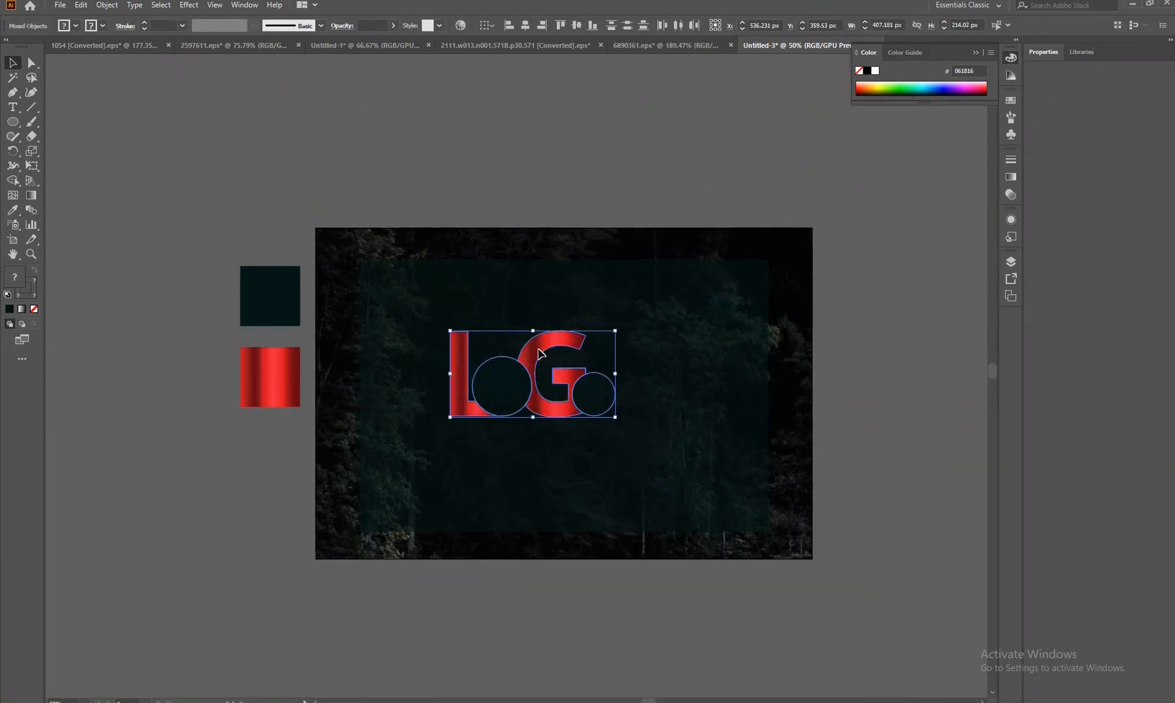
# Move the whole LG mark with its circles higher on the panel and scale it up to about 470 by 247 px
pyautogui.moveTo(542, 362); pyautogui.dragTo(566, 335)
pyautogui.click(533, 429)
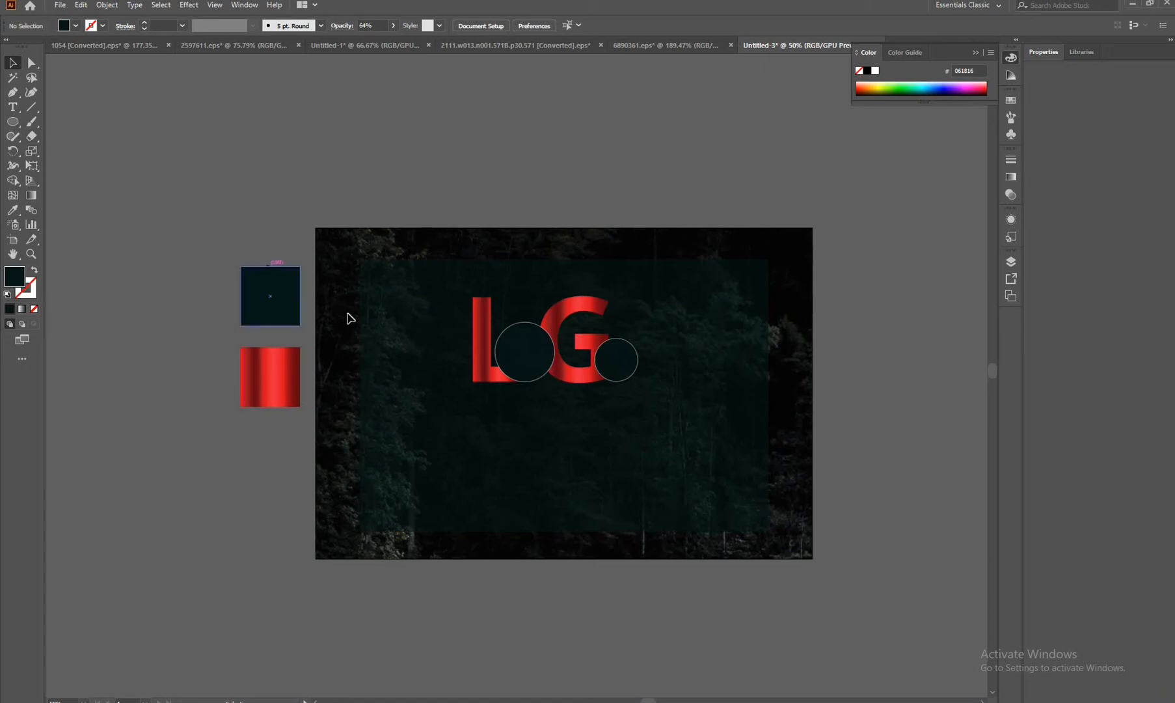
pyautogui.click(467, 375)
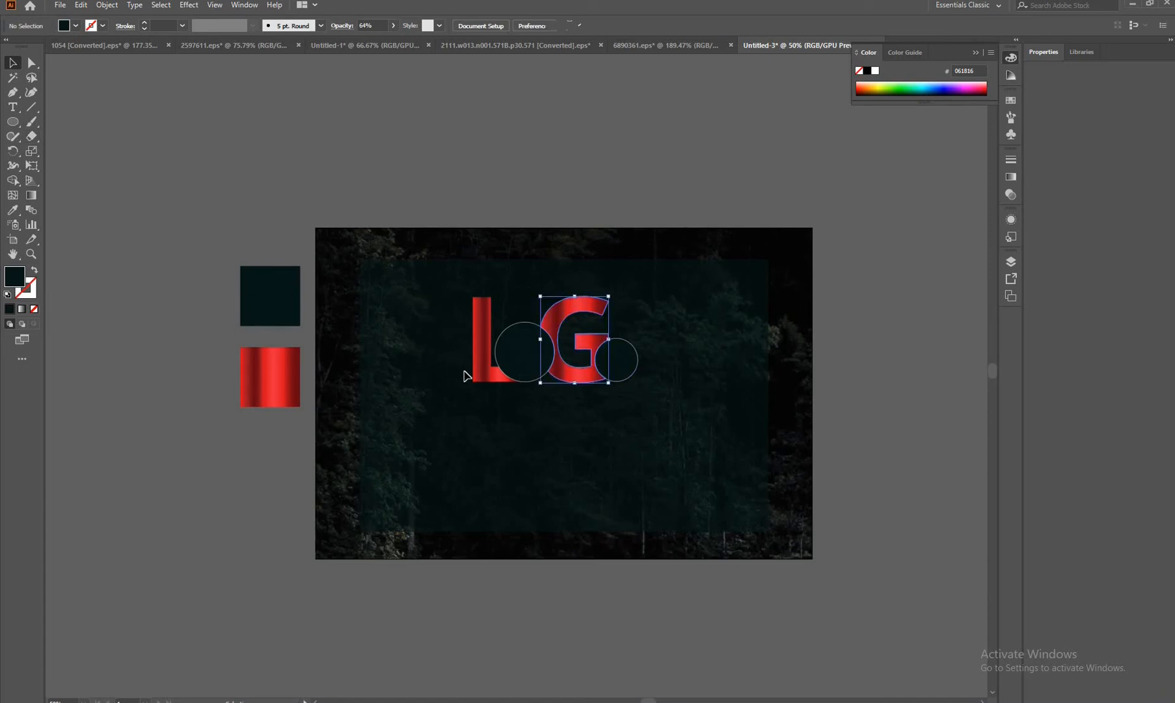
pyautogui.moveTo(448, 283); pyautogui.dragTo(624, 407)
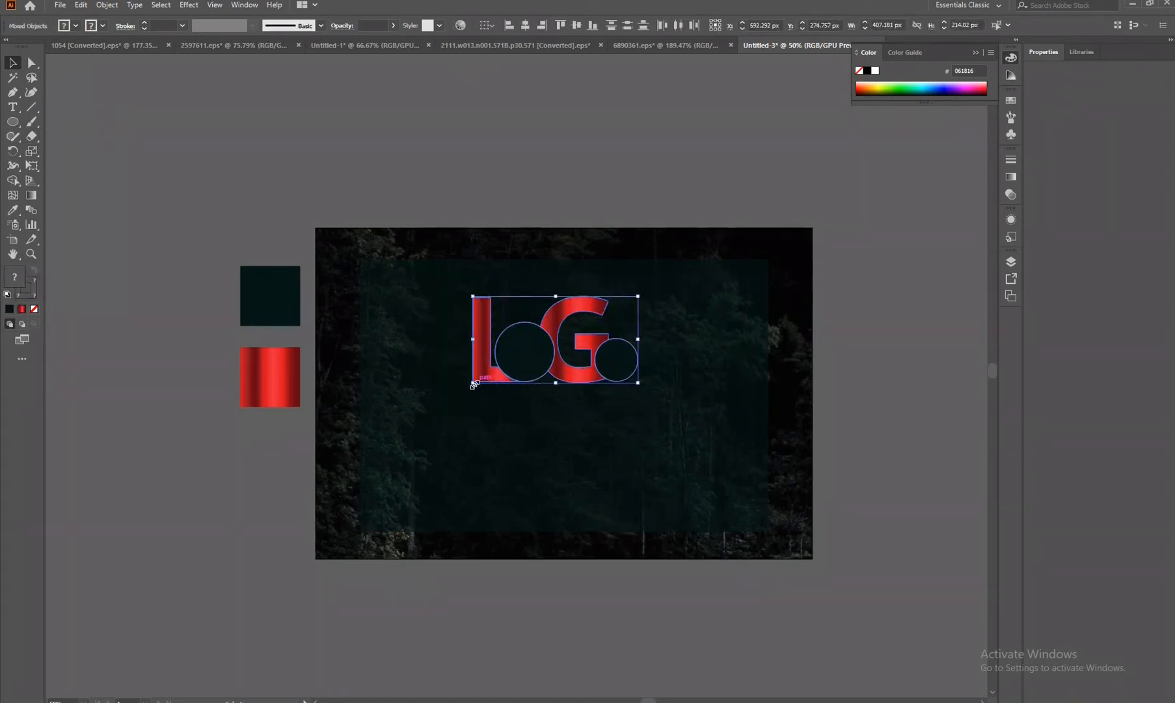
pyautogui.moveTo(479, 383); pyautogui.dragTo(428, 408)
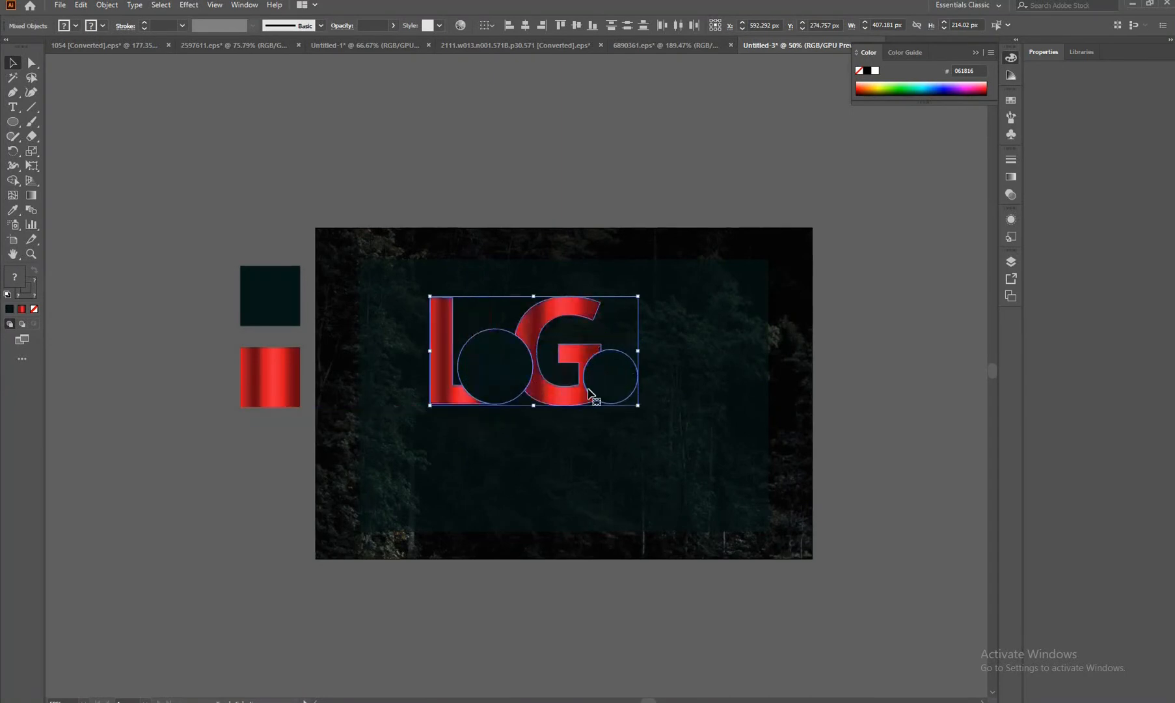
pyautogui.moveTo(590, 373); pyautogui.dragTo(604, 366)
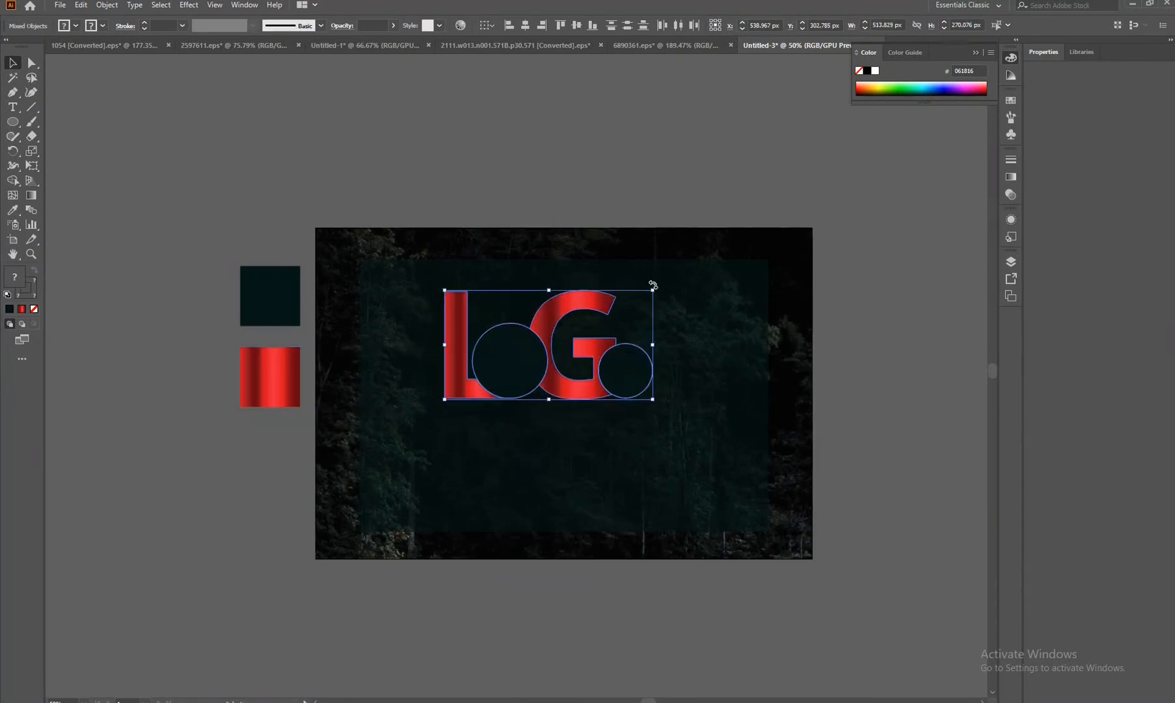
pyautogui.moveTo(652, 291); pyautogui.dragTo(637, 301)
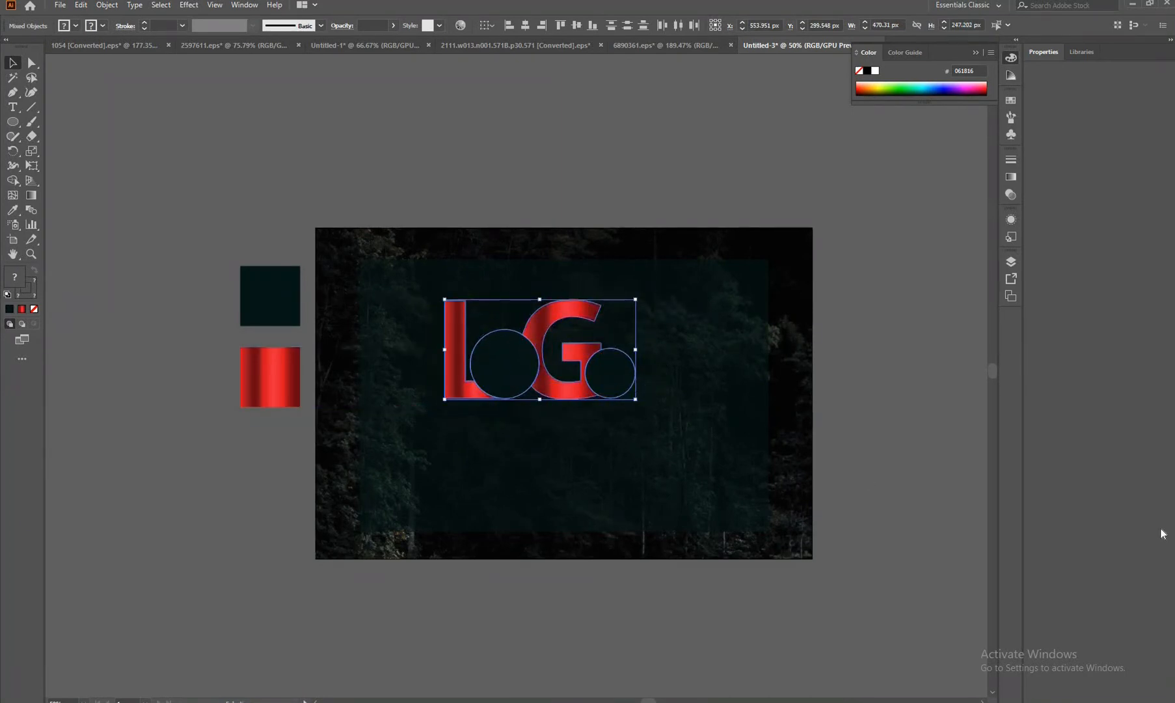
# Nudge the LG mark right and up to about X 613 px, Y 282 px in the panel's upper half, and deselect it
pyautogui.press('Right')
pyautogui.press('Right')
pyautogui.press('Right')
pyautogui.press('Right')
pyautogui.press('Right')
pyautogui.press('Right')
pyautogui.press('Right')
pyautogui.press('Right')
pyautogui.press('Right')
pyautogui.press('Right')
pyautogui.press('Right')
pyautogui.press('Right')
pyautogui.press('Right')
pyautogui.press('Right')
pyautogui.press('Right')
pyautogui.press('Right')
pyautogui.press('Right')
pyautogui.press('Right')
pyautogui.press('Right')
pyautogui.press('Right')
pyautogui.press('Right')
pyautogui.press('Right')
pyautogui.press('Right')
pyautogui.press('Right')
pyautogui.press('Right')
pyautogui.press('Right')
pyautogui.press('Right')
pyautogui.press('Right')
pyautogui.press('Right')
pyautogui.press('Right')
pyautogui.press('Right')
pyautogui.press('Right')
pyautogui.press('Right')
pyautogui.press('Right')
pyautogui.press('Right')
pyautogui.press('Right')
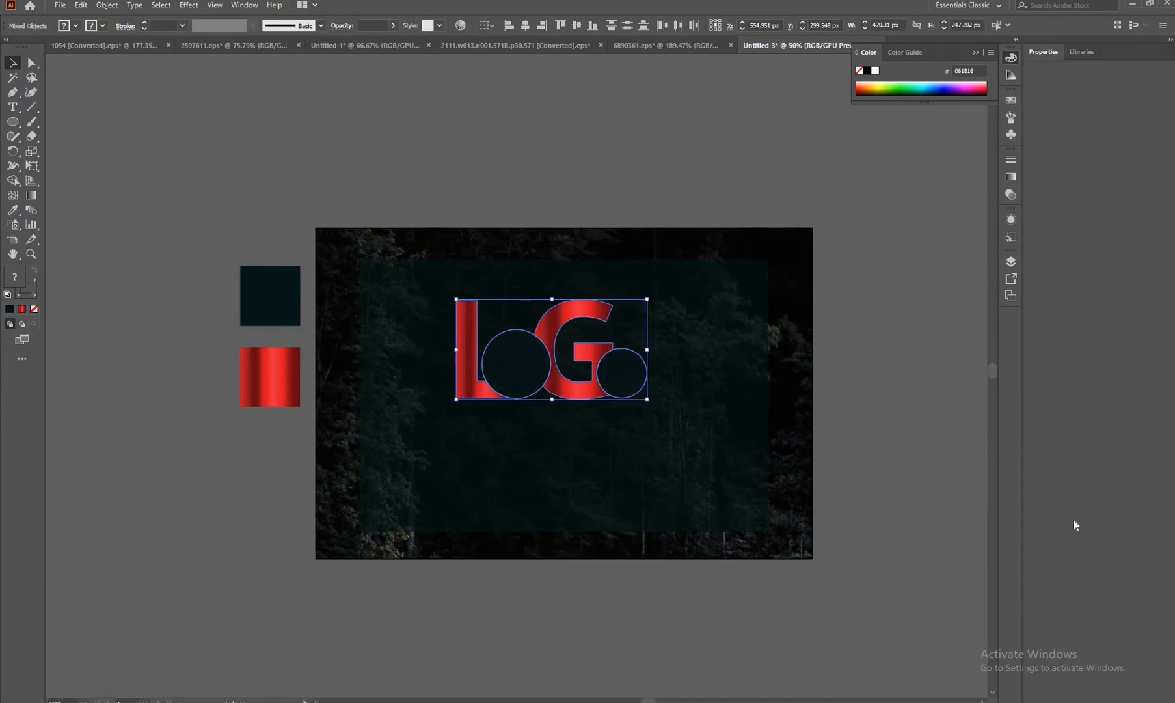
pyautogui.press('Up')
pyautogui.press('Up')
pyautogui.press('Up')
pyautogui.press('Up')
pyautogui.press('Up')
pyautogui.press('Up')
pyautogui.press('Up')
pyautogui.press('Up')
pyautogui.press('Up')
pyautogui.press('Up')
pyautogui.press('Up')
pyautogui.press('Up')
pyautogui.press('Up')
pyautogui.press('Up')
pyautogui.press('Up')
pyautogui.press('Up')
pyautogui.press('Up')
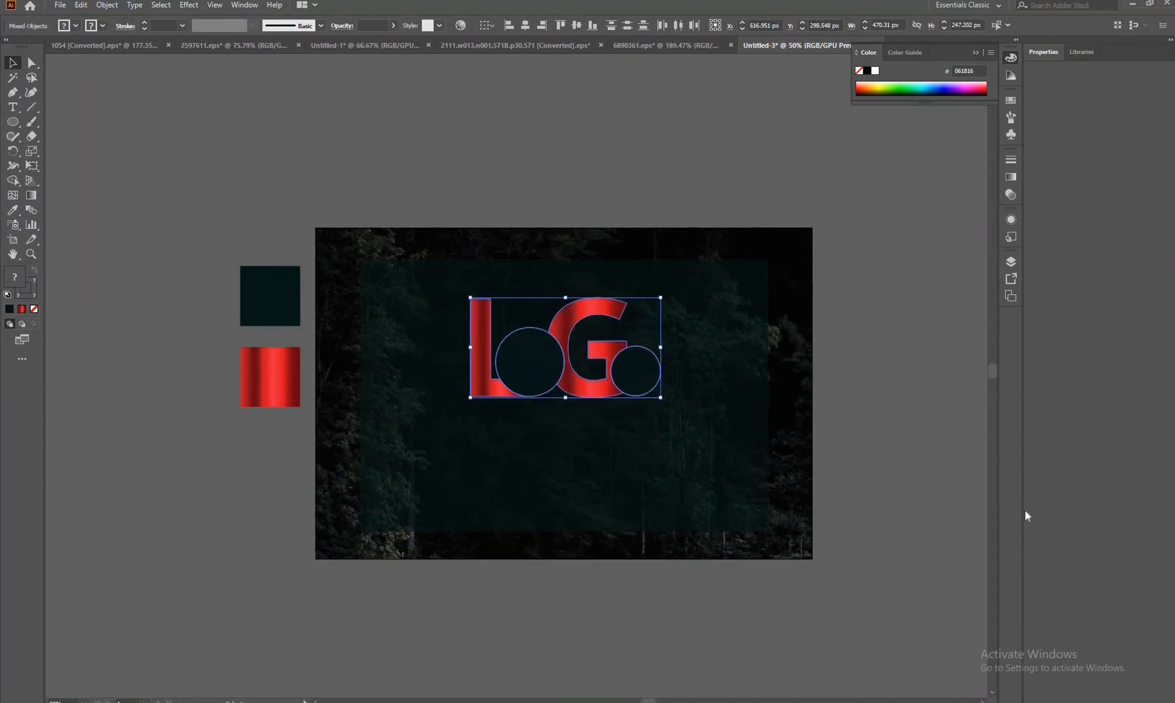
pyautogui.press('Left')
pyautogui.press('Left')
pyautogui.press('Left')
pyautogui.press('Left')
pyautogui.press('Left')
pyautogui.press('Left')
pyautogui.press('Up')
pyautogui.press('Left')
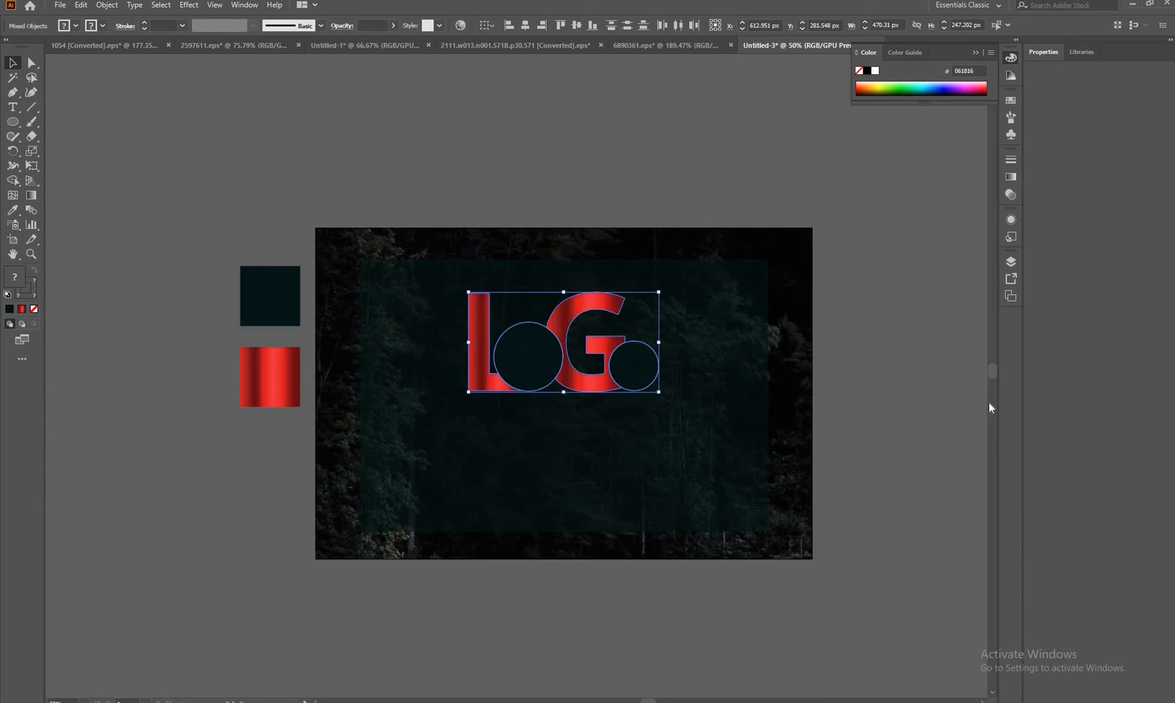
pyautogui.click(311, 345)
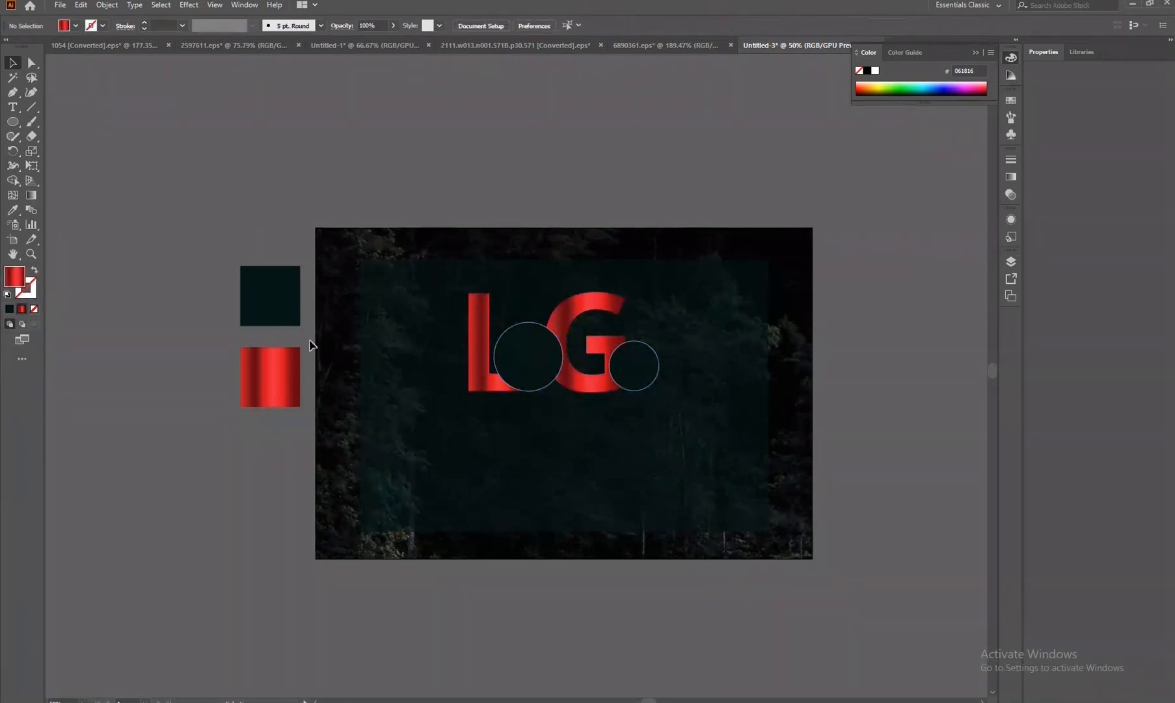
# Add the text "LOGO DESIGN" below the LG mark and fill it with white, FFFFFF
pyautogui.click(12, 107)
pyautogui.click(414, 441)
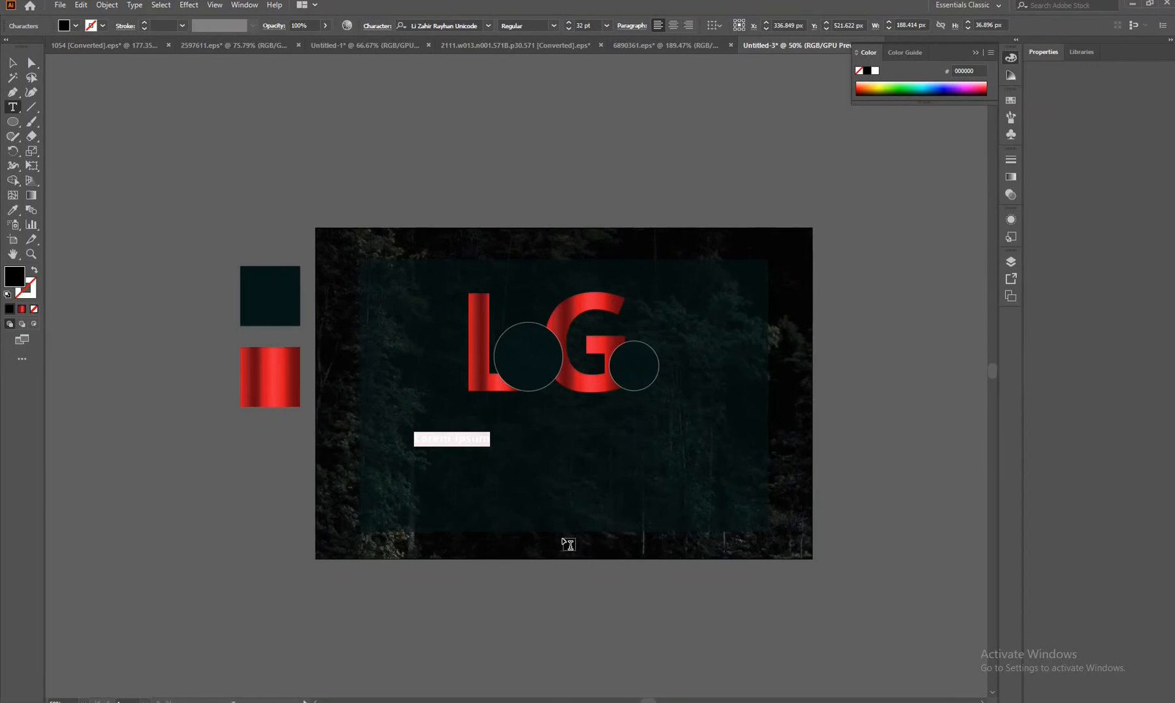
pyautogui.write('LOGO DESIGN')
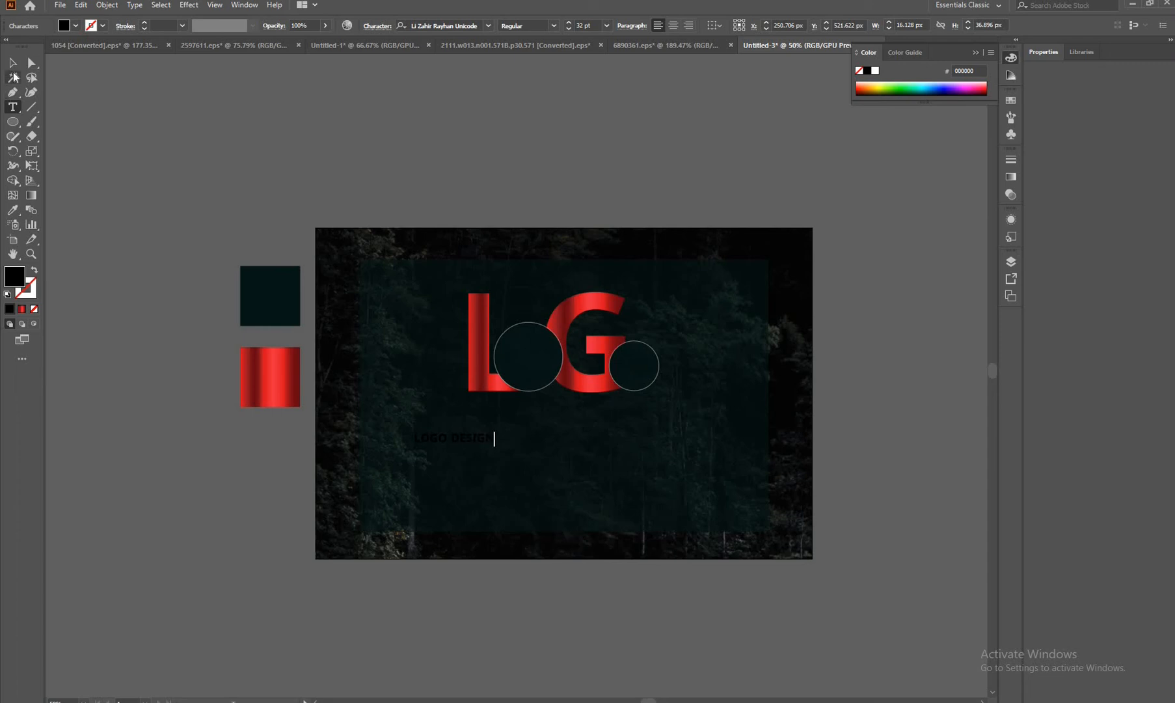
pyautogui.press('Escape')
pyautogui.doubleClick(18, 281)
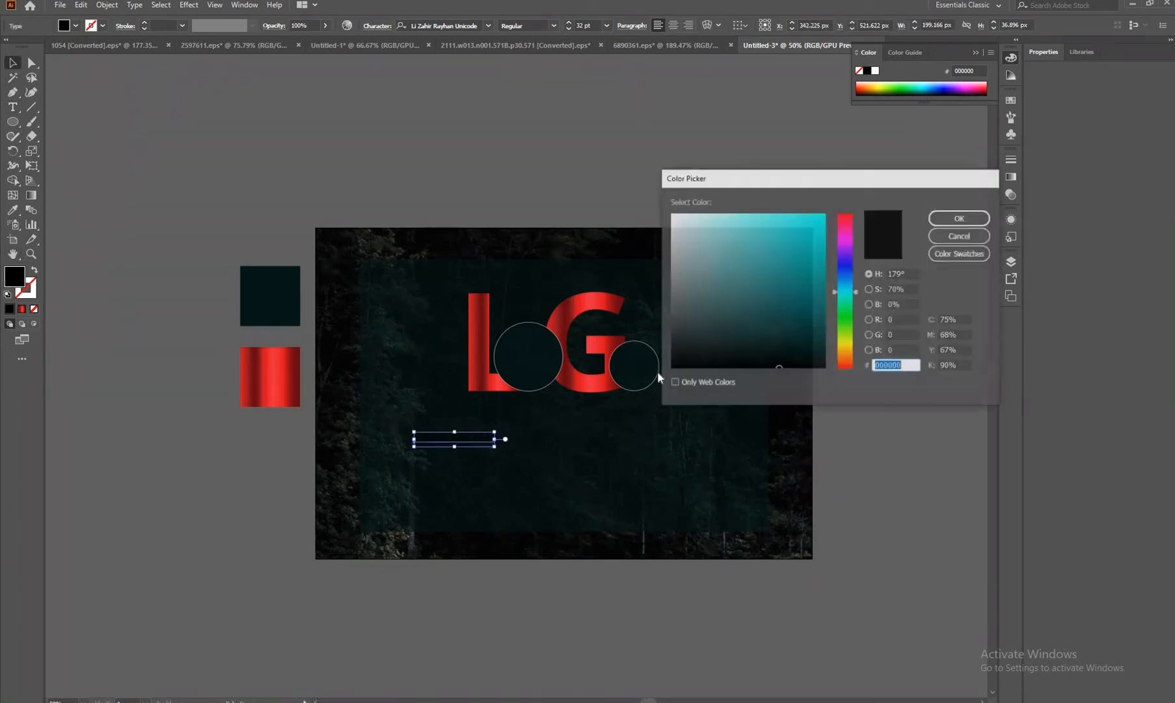
pyautogui.click(673, 213)
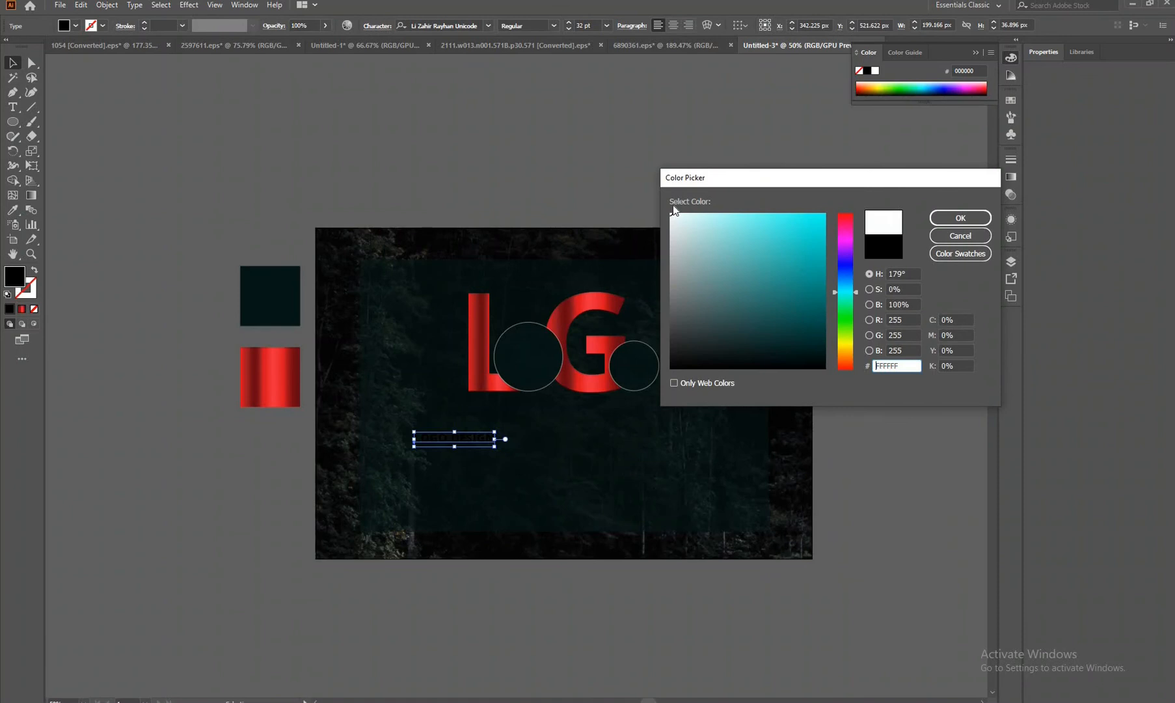
pyautogui.click(938, 222)
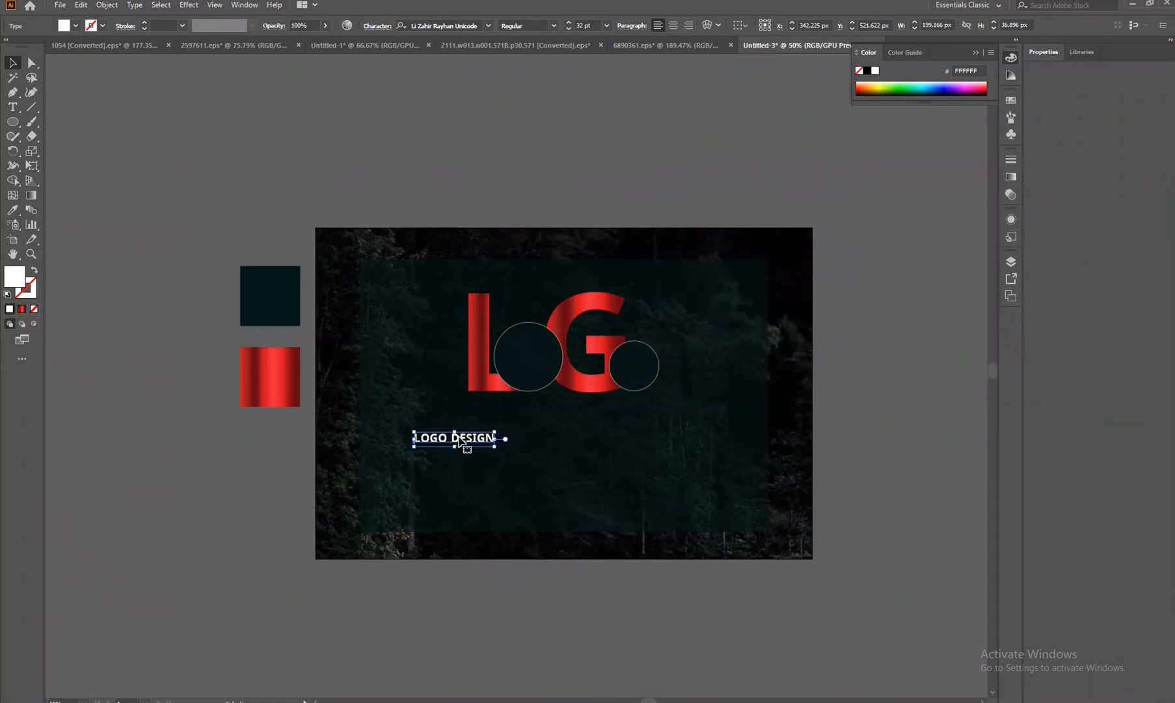
# Place the LOGO DESIGN text directly beneath the LG mark, enlarge it to 51 pt and nudge it left under the mark
pyautogui.moveTo(464, 440); pyautogui.dragTo(561, 417)
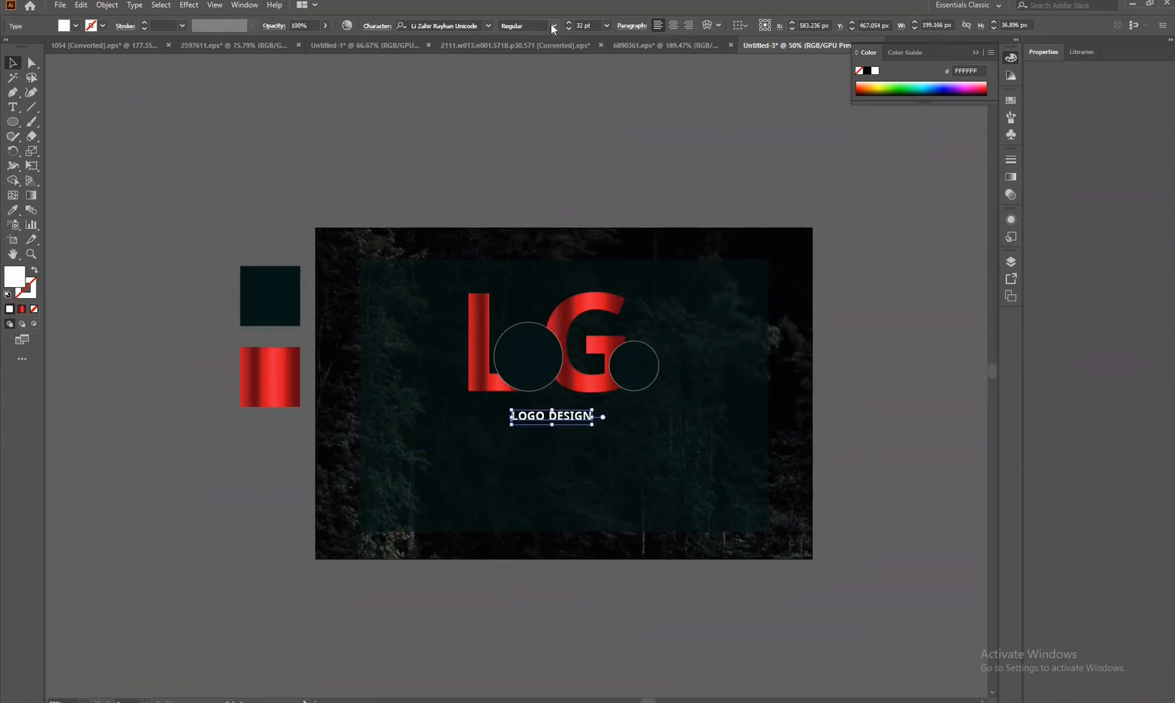
pyautogui.click(567, 24)
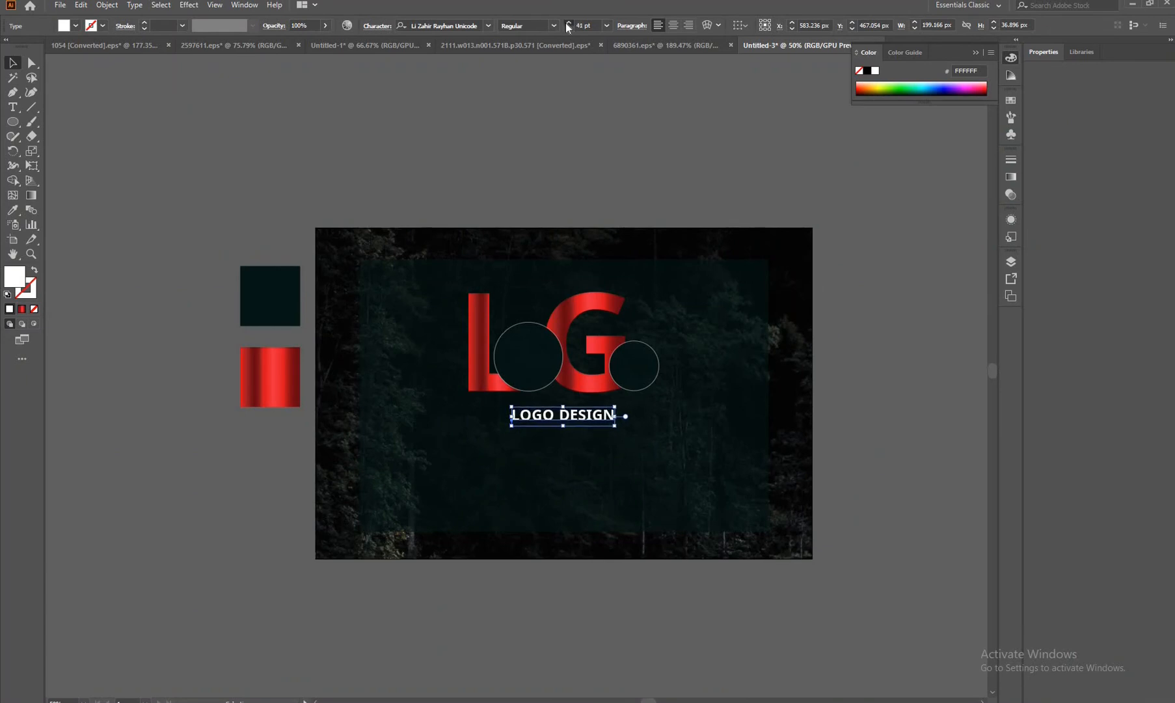
pyautogui.press('Left')
pyautogui.press('Left')
pyautogui.press('Left')
pyautogui.press('Left')
pyautogui.press('Left')
pyautogui.press('Left')
pyautogui.press('Left')
pyautogui.press('Left')
pyautogui.press('Left')
pyautogui.press('Left')
pyautogui.press('Left')
pyautogui.press('Left')
pyautogui.press('Left')
pyautogui.press('Left')
pyautogui.press('Left')
pyautogui.press('Left')
pyautogui.press('Left')
pyautogui.press('Left')
pyautogui.press('Left')
pyautogui.press('Left')
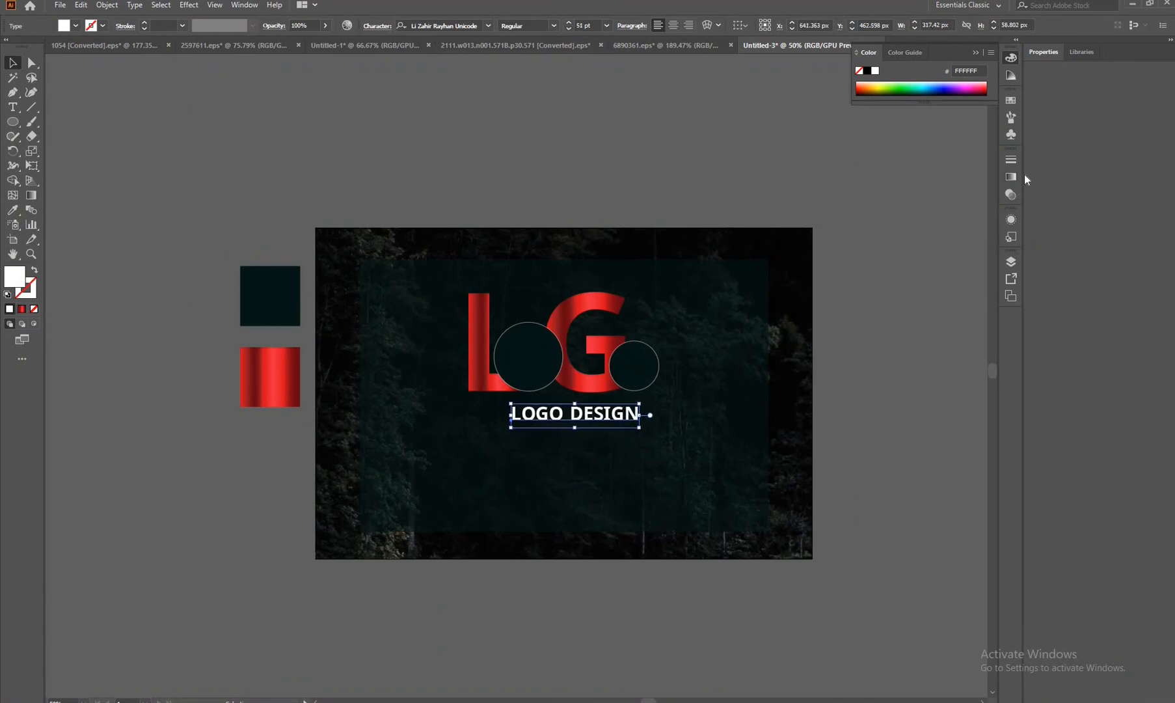
pyautogui.press('Left')
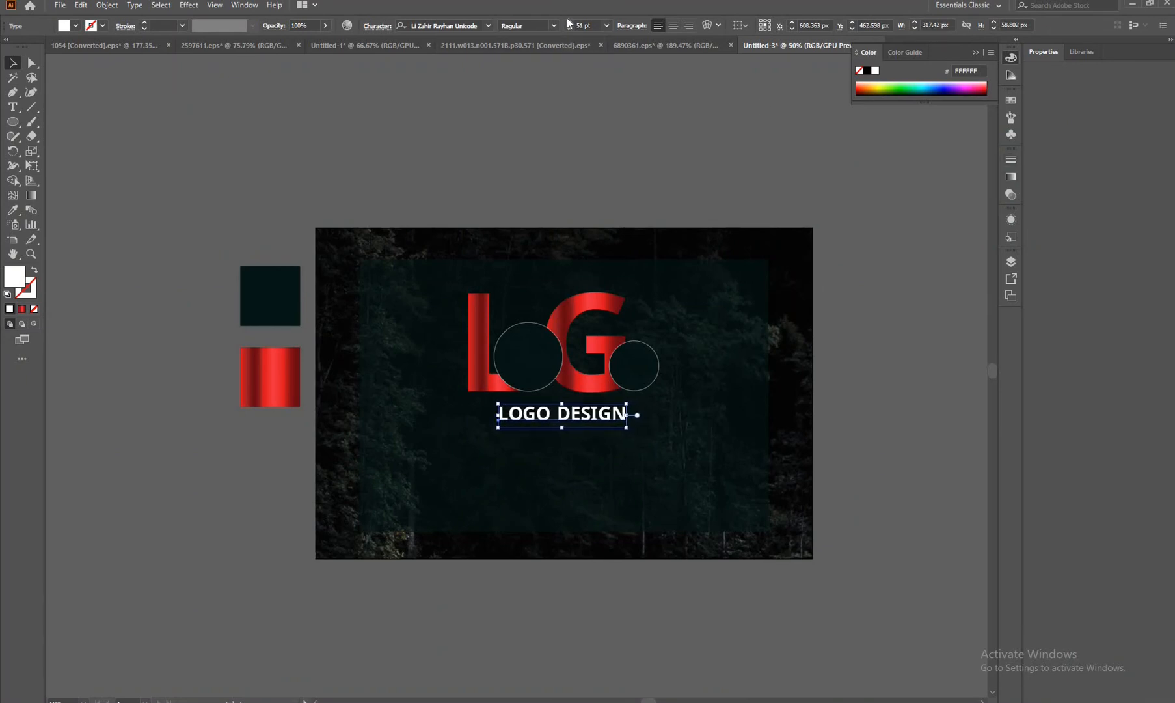
# Increase the LOGO DESIGN text to 55 pt and nudge it left to about X 596 px
pyautogui.click(569, 25)
pyautogui.click(569, 24)
pyautogui.click(569, 25)
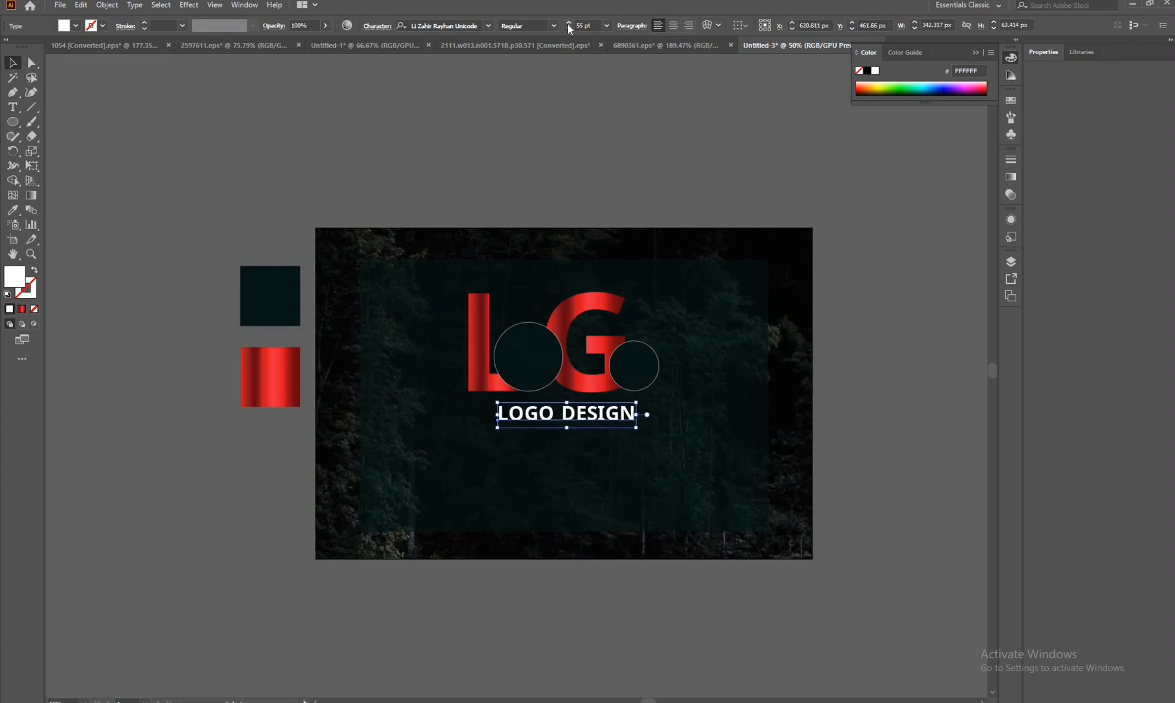
pyautogui.click(569, 25)
pyautogui.press('Left')
pyautogui.press('Left')
pyautogui.press('Left')
pyautogui.press('Left')
pyautogui.press('Left')
pyautogui.press('Left')
pyautogui.press('Left')
pyautogui.press('Left')
pyautogui.press('Left')
pyautogui.press('Left')
pyautogui.press('Left')
pyautogui.press('Left')
pyautogui.press('Left')
pyautogui.press('Left')
pyautogui.press('Left')
pyautogui.press('Left')
pyautogui.press('Left')
pyautogui.press('Left')
pyautogui.press('Left')
pyautogui.press('Left')
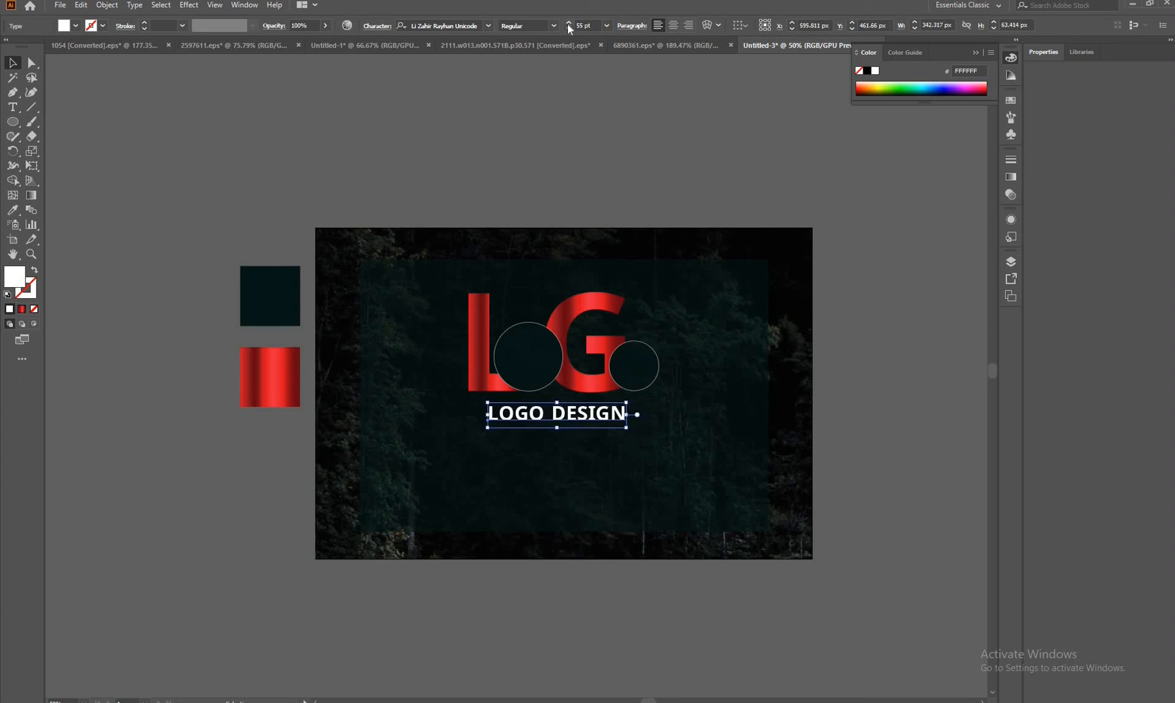
# Increase the LOGO DESIGN text to 65 pt, nudge it left to about X 602 px and deselect it
pyautogui.click(569, 25)
pyautogui.click(569, 25)
pyautogui.click(569, 25)
pyautogui.click(569, 25)
pyautogui.click(569, 25)
pyautogui.click(569, 24)
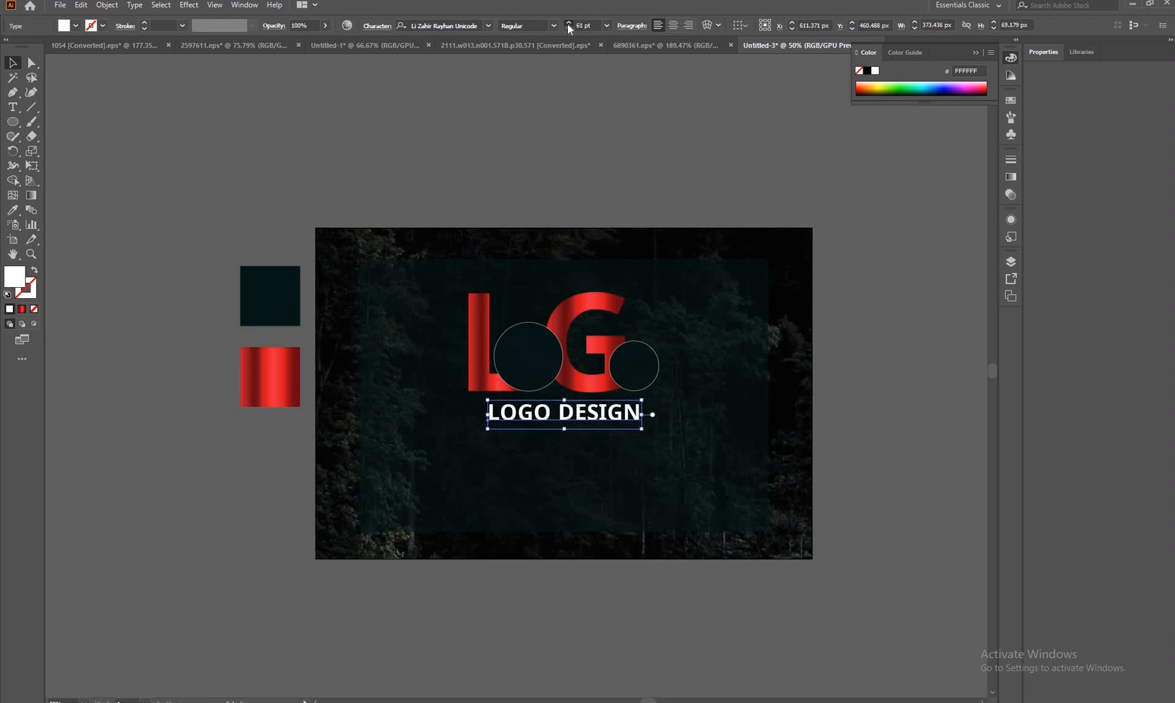
pyautogui.click(569, 25)
pyautogui.click(568, 25)
pyautogui.press('Left')
pyautogui.press('Left')
pyautogui.press('Left')
pyautogui.press('Left')
pyautogui.press('Left')
pyautogui.press('Left')
pyautogui.press('Left')
pyautogui.press('Left')
pyautogui.press('Left')
pyautogui.press('Left')
pyautogui.press('Left')
pyautogui.press('Left')
pyautogui.press('Left')
pyautogui.press('Left')
pyautogui.press('Left')
pyautogui.press('Left')
pyautogui.press('Left')
pyautogui.press('Left')
pyautogui.press('Left')
pyautogui.press('Left')
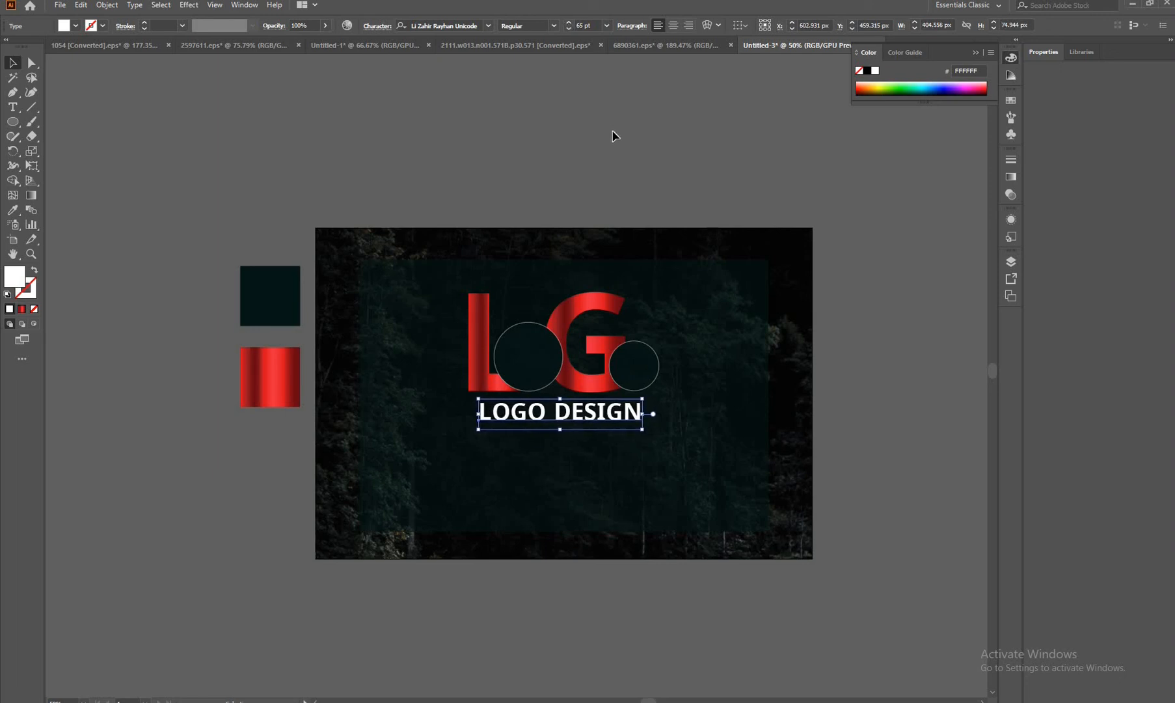
pyautogui.press('Left')
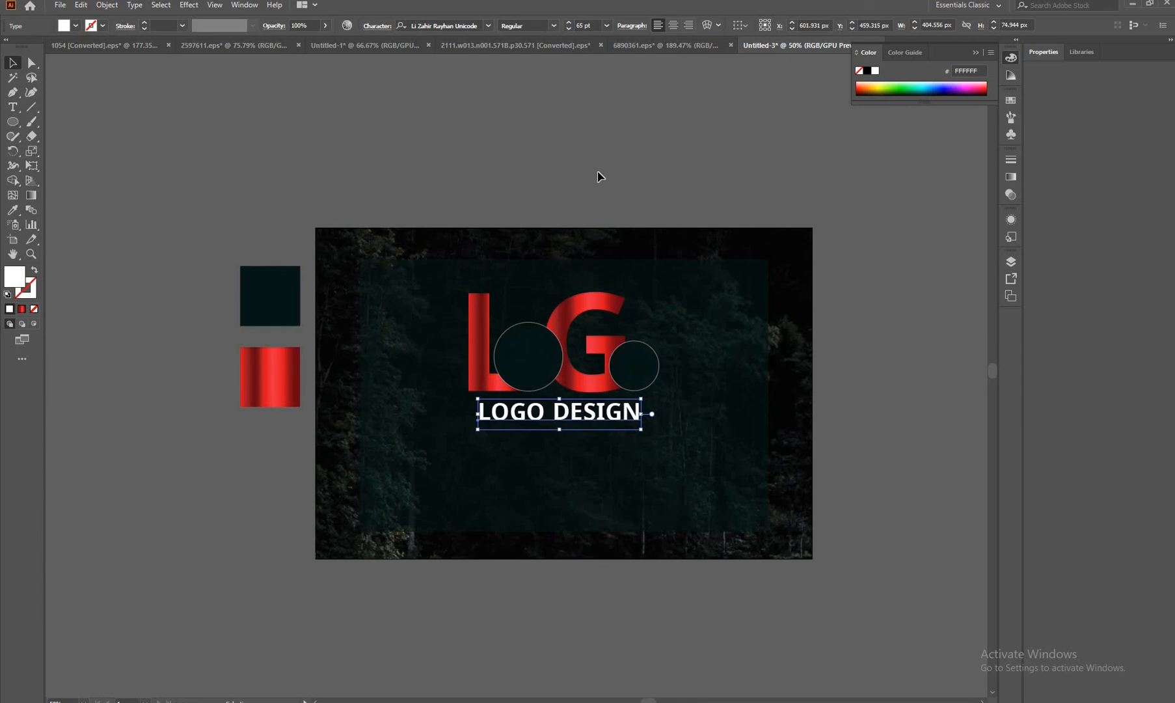
pyautogui.click(599, 177)
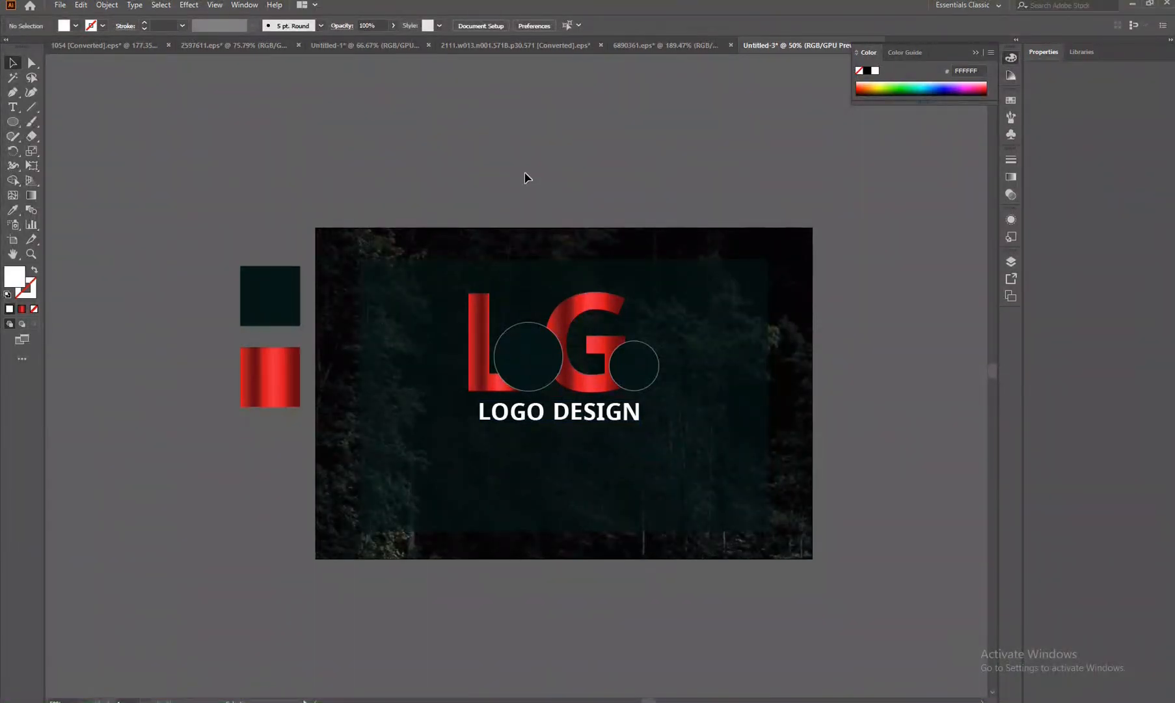
# Select the LOGO DESIGN text again and set its font size to 70 pt
pyautogui.click(566, 419)
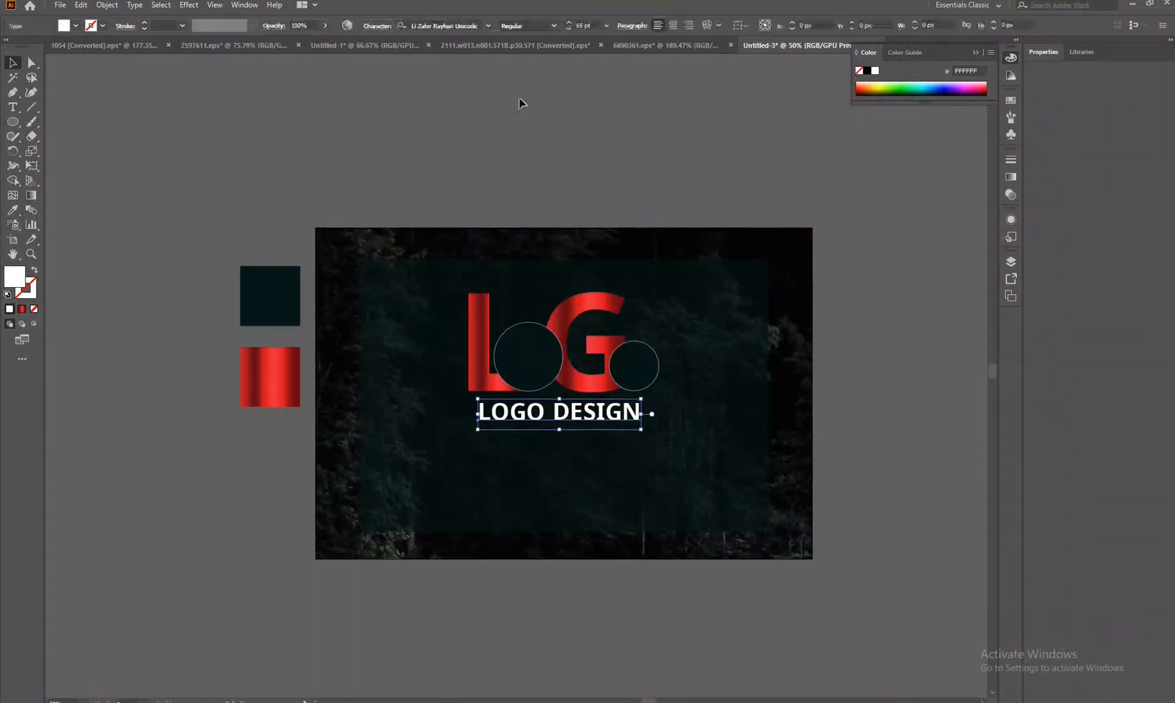
pyautogui.click(569, 22)
pyautogui.click(569, 22)
pyautogui.click(569, 23)
pyautogui.click(569, 22)
pyautogui.click(569, 23)
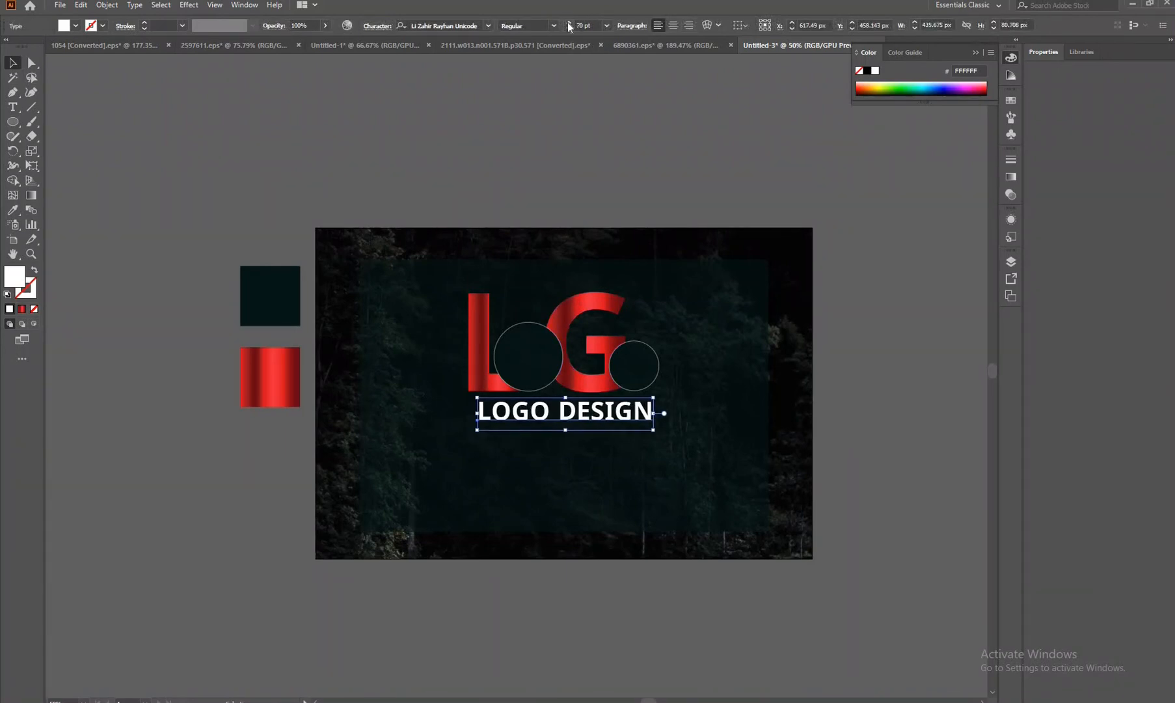
# Nudge the LOGO DESIGN text left to about X 604 px beneath the LG mark and deselect it
pyautogui.press('Left')
pyautogui.press('Left')
pyautogui.press('Left')
pyautogui.press('Left')
pyautogui.press('Left')
pyautogui.press('Left')
pyautogui.press('Left')
pyautogui.press('Left')
pyautogui.press('Left')
pyautogui.press('Left')
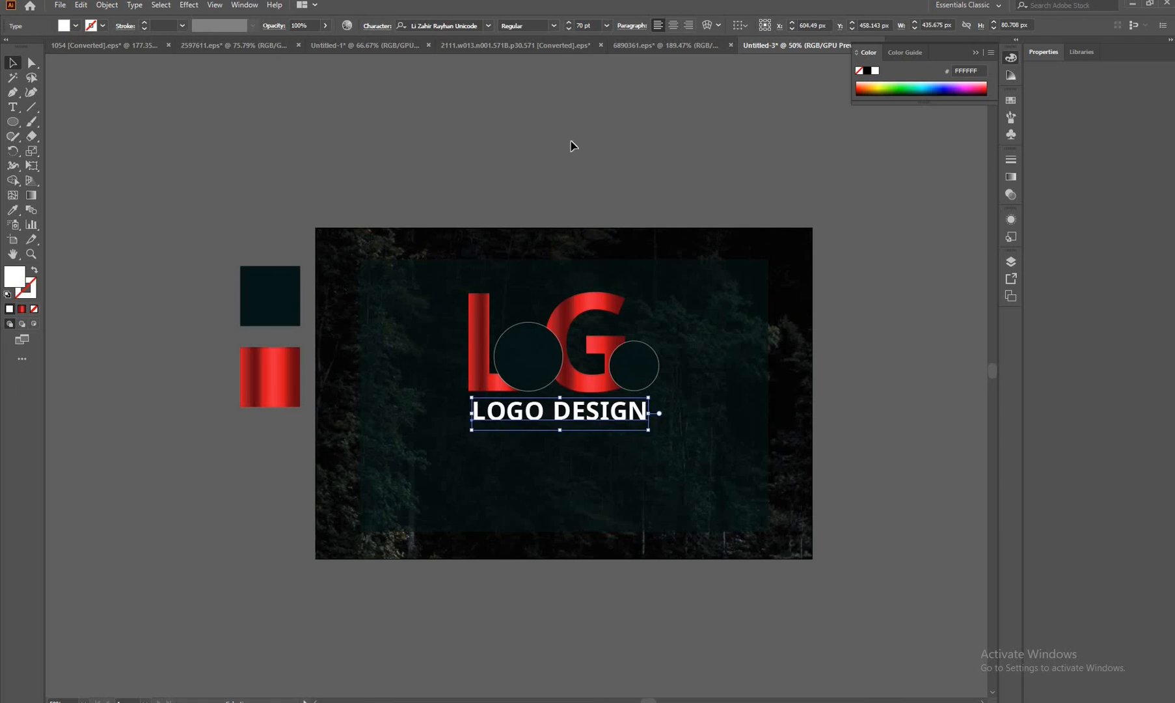
pyautogui.click(537, 121)
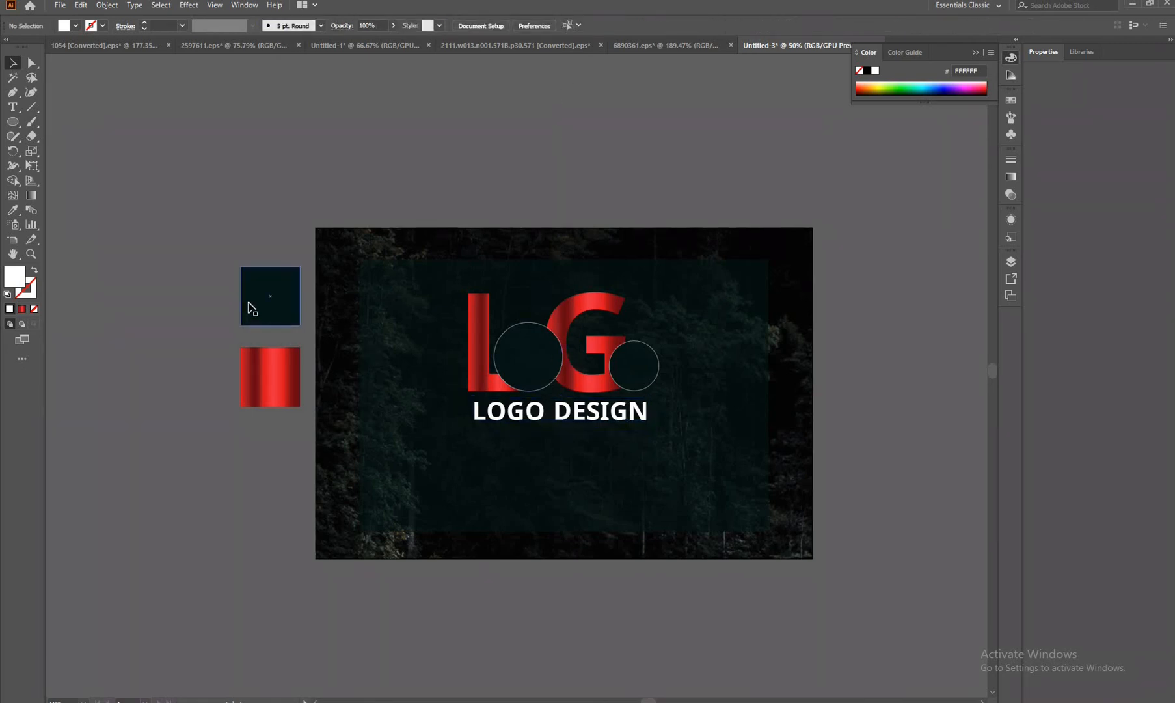
# Delete the dark teal and red gradient sample squares beside the artboard
pyautogui.hotkey('ctrl', 'a')
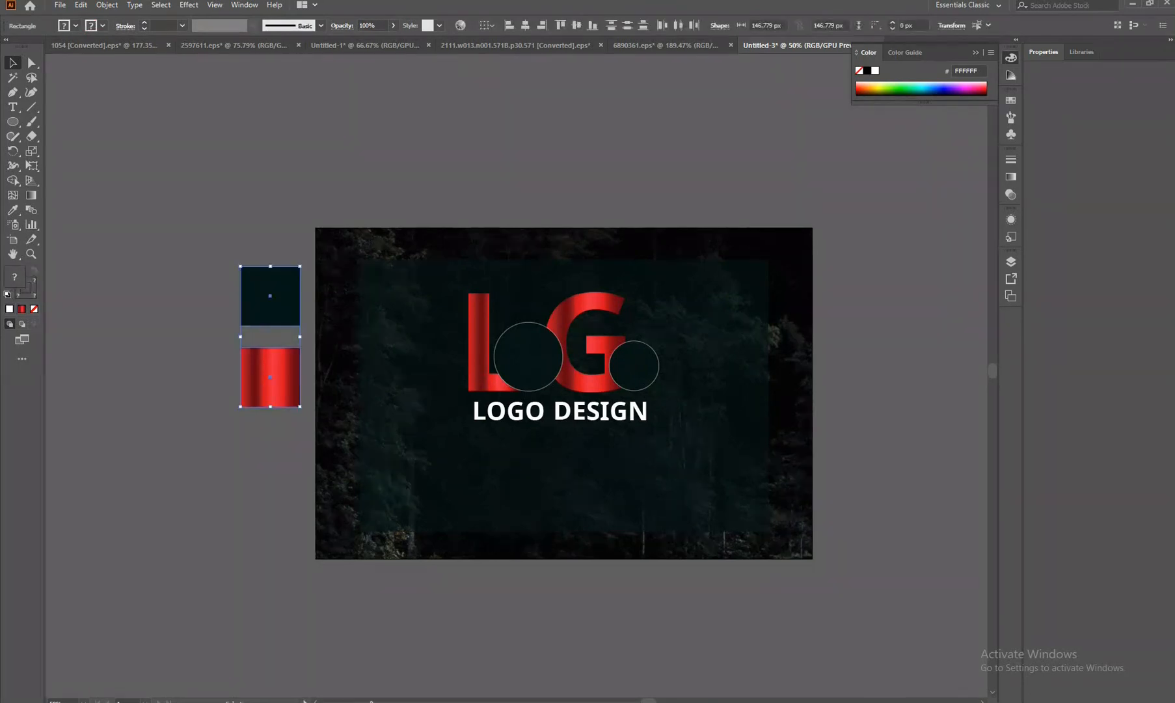
pyautogui.press('Return')
pyautogui.click(649, 461)
pyautogui.press('Delete')
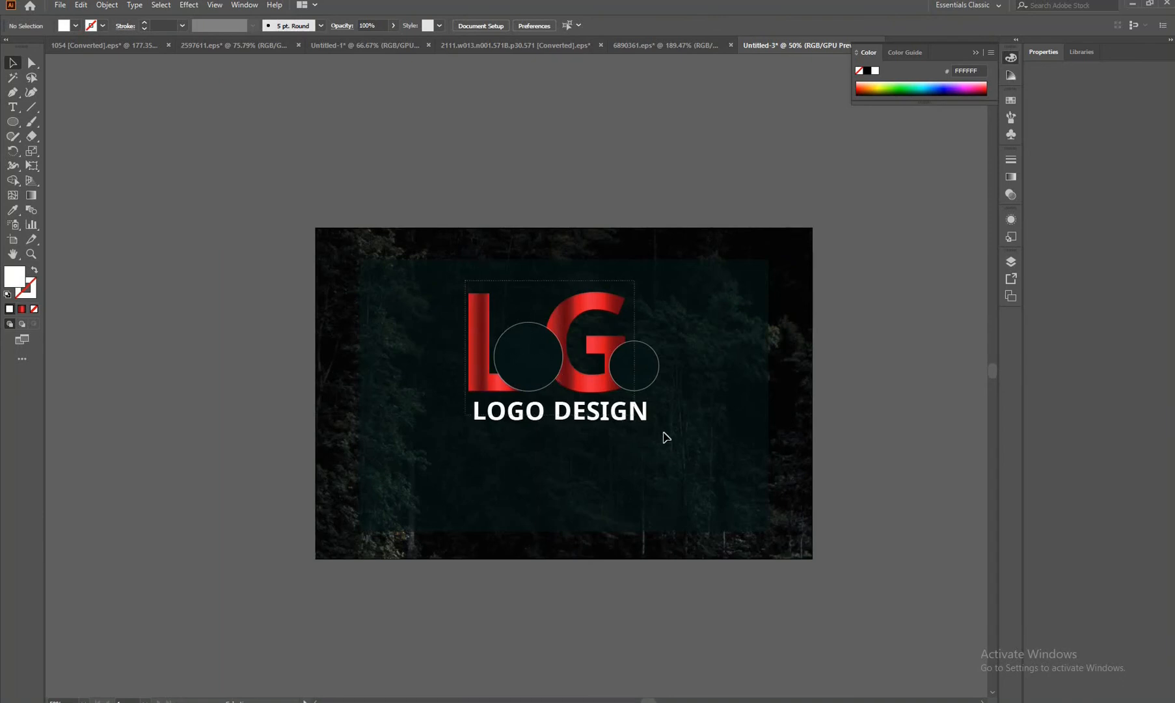
# Group the LG mark, circles and LOGO DESIGN text, and move the group to about X 601 px, Y 343 px
pyautogui.hotkey('ctrl', 'a')
pyautogui.rightClick(617, 409)
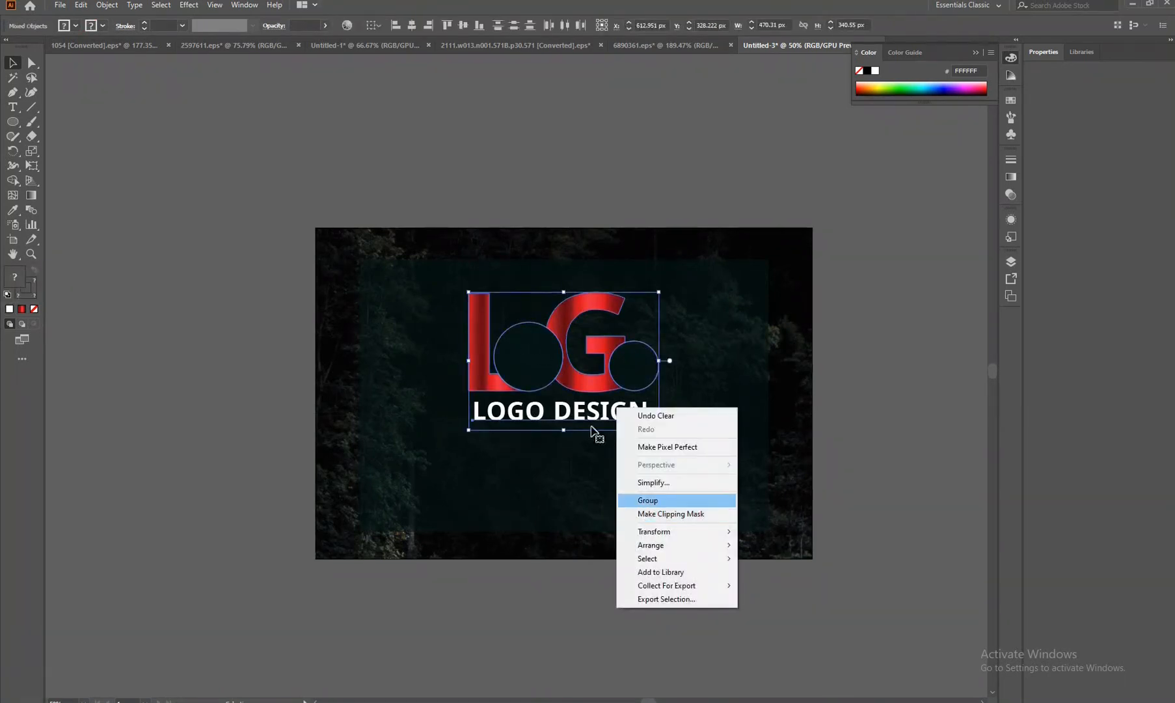
pyautogui.click(648, 500)
pyautogui.moveTo(585, 355); pyautogui.dragTo(565, 376)
pyautogui.press('Left')
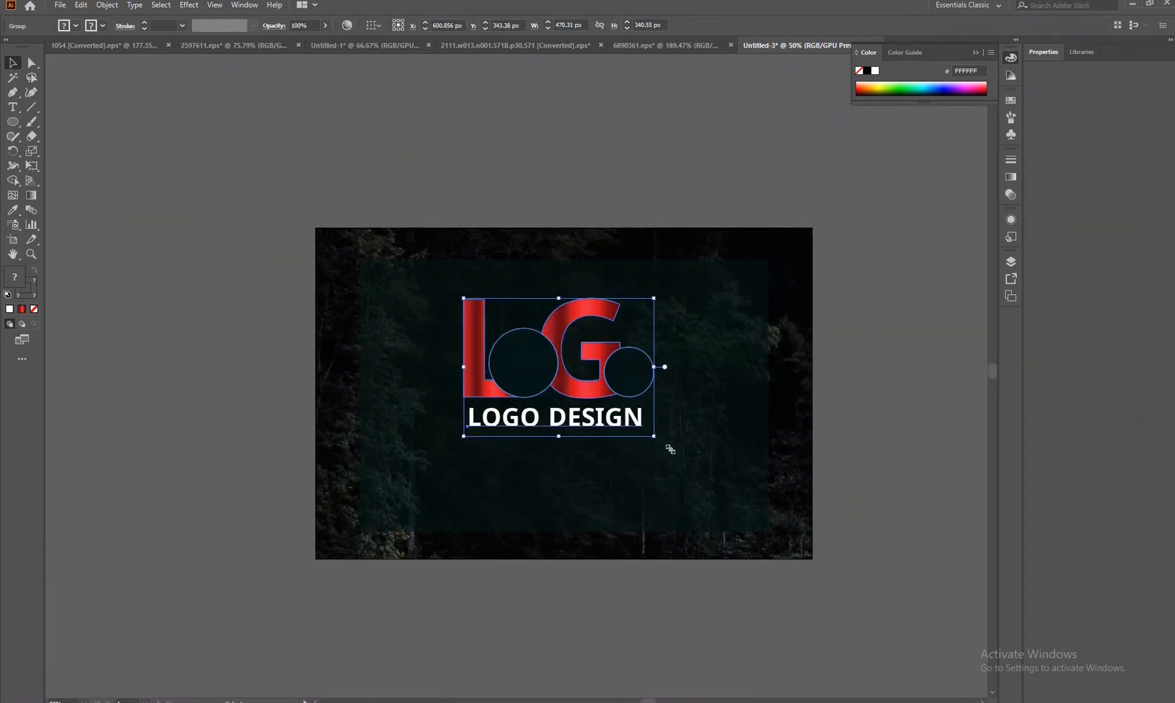
# Enlarge the logo group to about 550 by 398 px and nudge it to about X 627 px, Y 369 px on the panel
pyautogui.moveTo(670, 449); pyautogui.dragTo(691, 462)
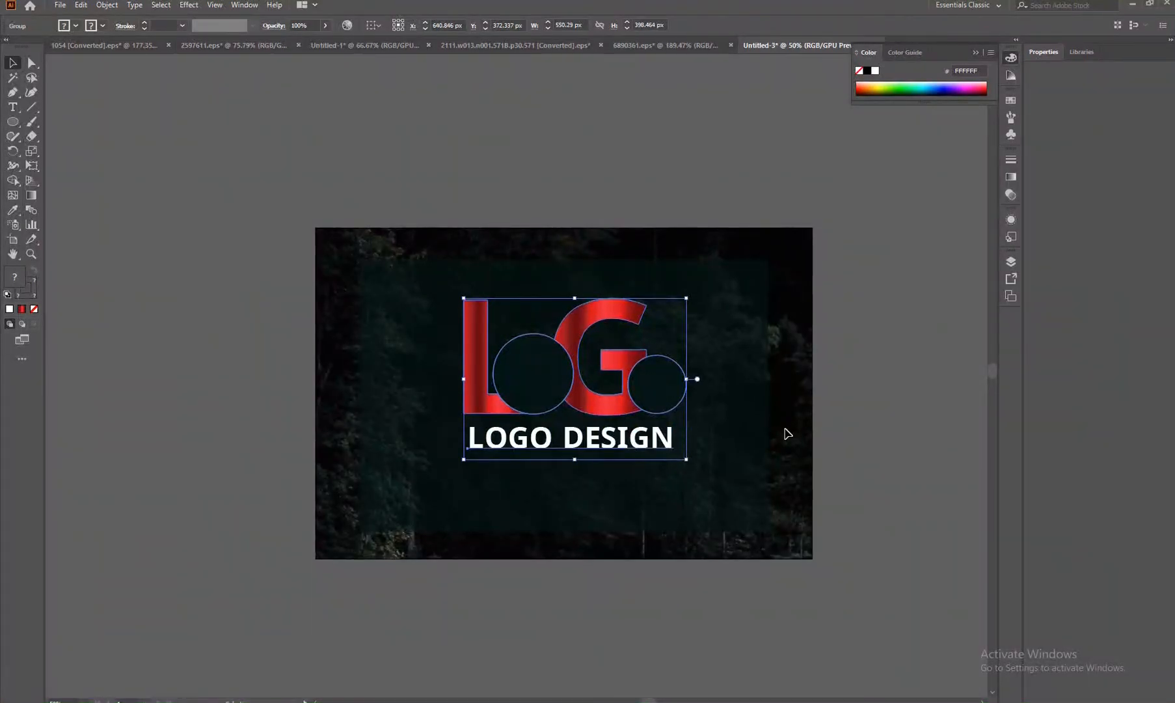
pyautogui.press('Left')
pyautogui.press('Left')
pyautogui.press('Left')
pyautogui.press('Left')
pyautogui.press('Left')
pyautogui.press('Left')
pyautogui.press('Left')
pyautogui.press('Left')
pyautogui.press('Left')
pyautogui.press('Left')
pyautogui.press('Left')
pyautogui.press('Left')
pyautogui.press('Left')
pyautogui.press('Left')
pyautogui.press('Left')
pyautogui.press('Left')
pyautogui.press('Left')
pyautogui.press('Up')
pyautogui.press('Up')
pyautogui.press('Up')
pyautogui.press('Up')
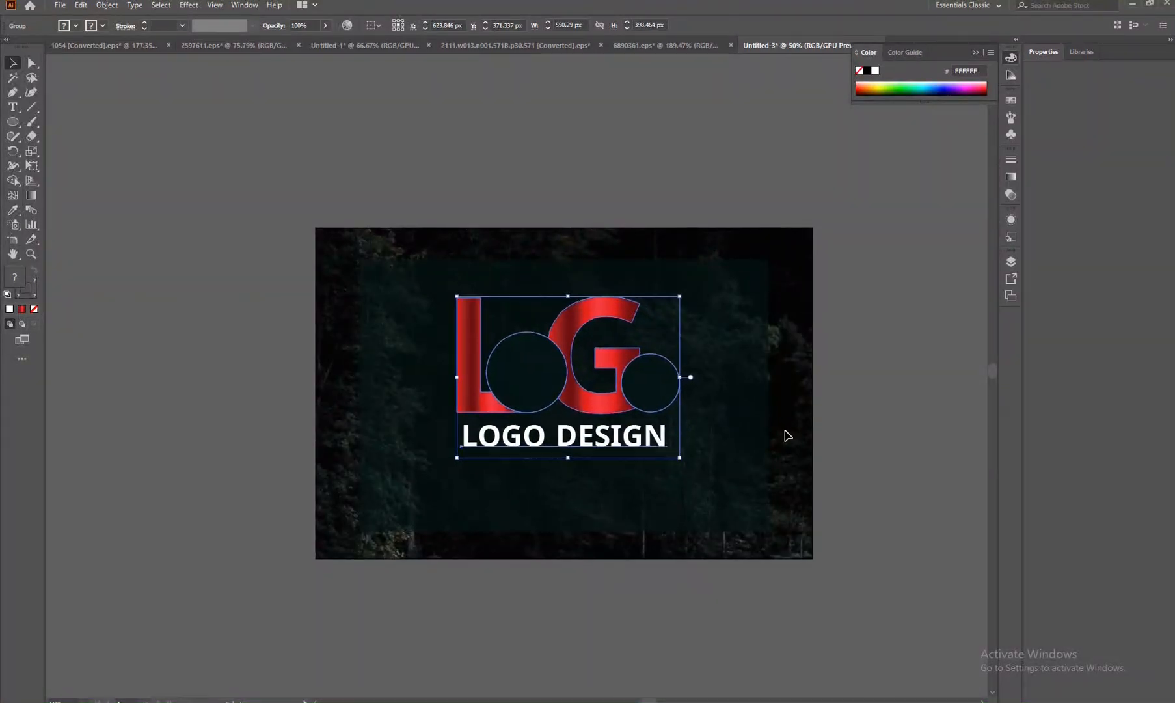
pyautogui.press('Up')
pyautogui.press('Up')
pyautogui.press('Up')
pyautogui.press('Up')
pyautogui.press('Up')
pyautogui.press('Up')
pyautogui.press('Up')
pyautogui.press('Up')
pyautogui.press('Up')
pyautogui.press('Up')
pyautogui.press('Up')
pyautogui.press('Right')
pyautogui.press('Right')
pyautogui.press('Right')
pyautogui.press('Right')
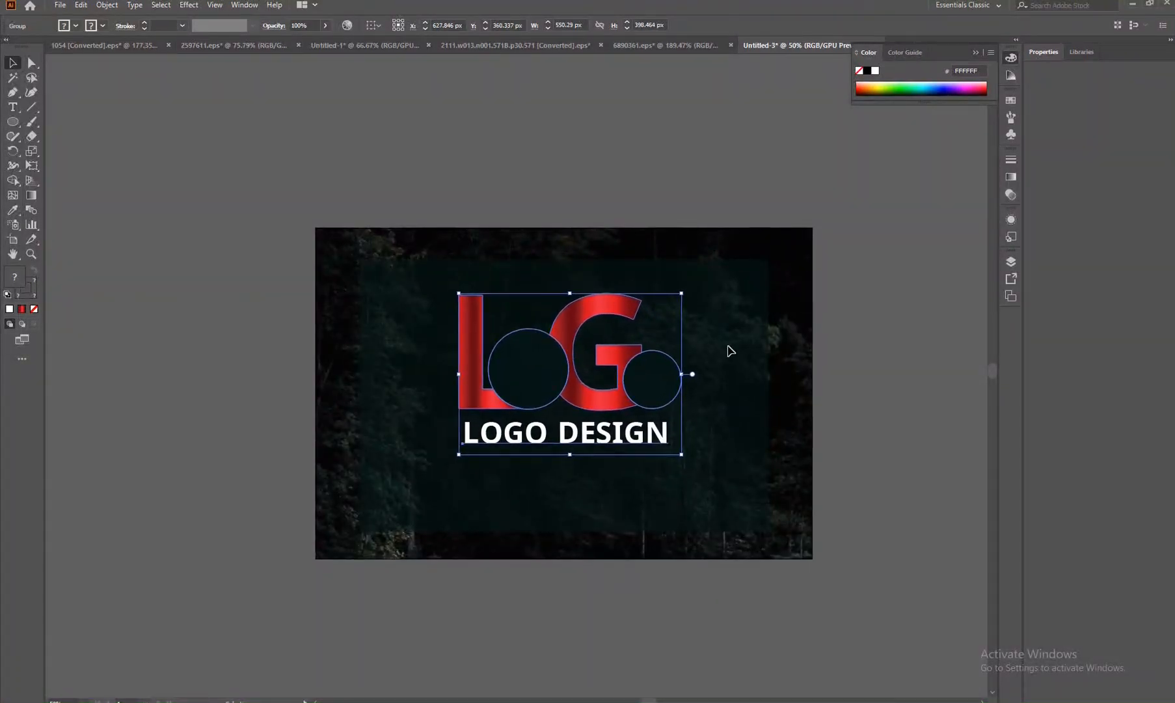
pyautogui.press('Down')
pyautogui.press('Down')
pyautogui.press('Down')
pyautogui.press('Down')
pyautogui.press('Down')
pyautogui.press('Down')
pyautogui.press('Down')
pyautogui.press('Down')
pyautogui.press('Down')
pyautogui.press('Left')
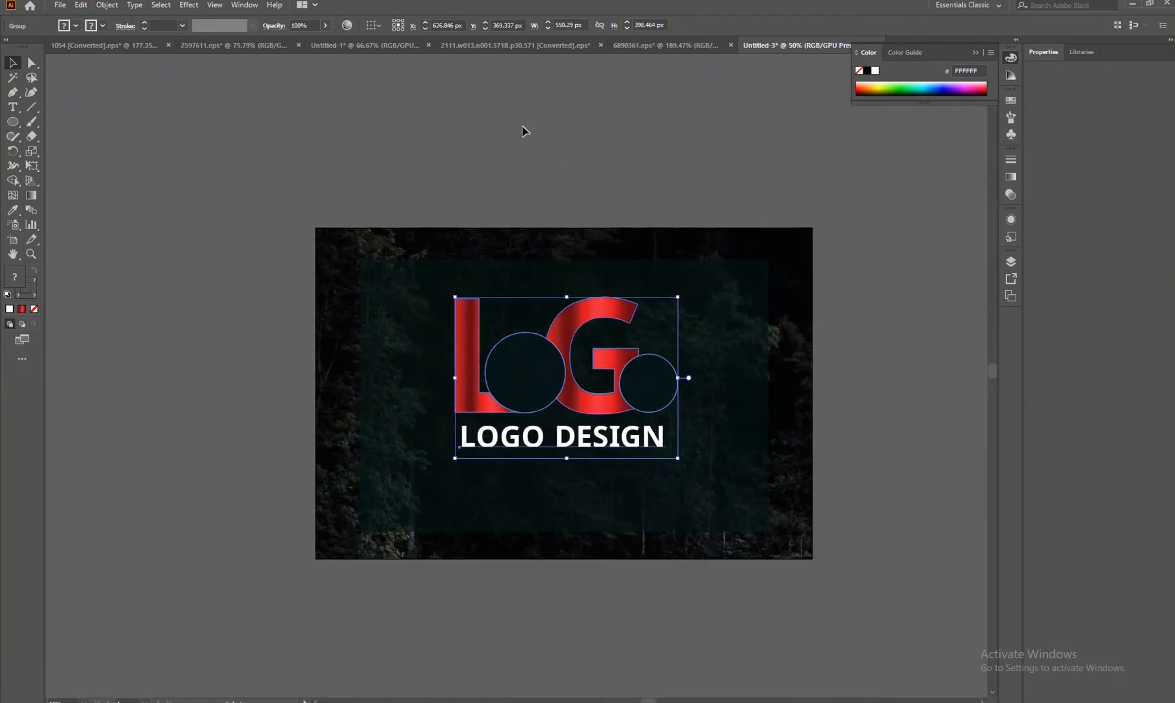
# Deselect the logo group and collapse the floating Color panel
pyautogui.click(524, 131)
pyautogui.click(976, 53)
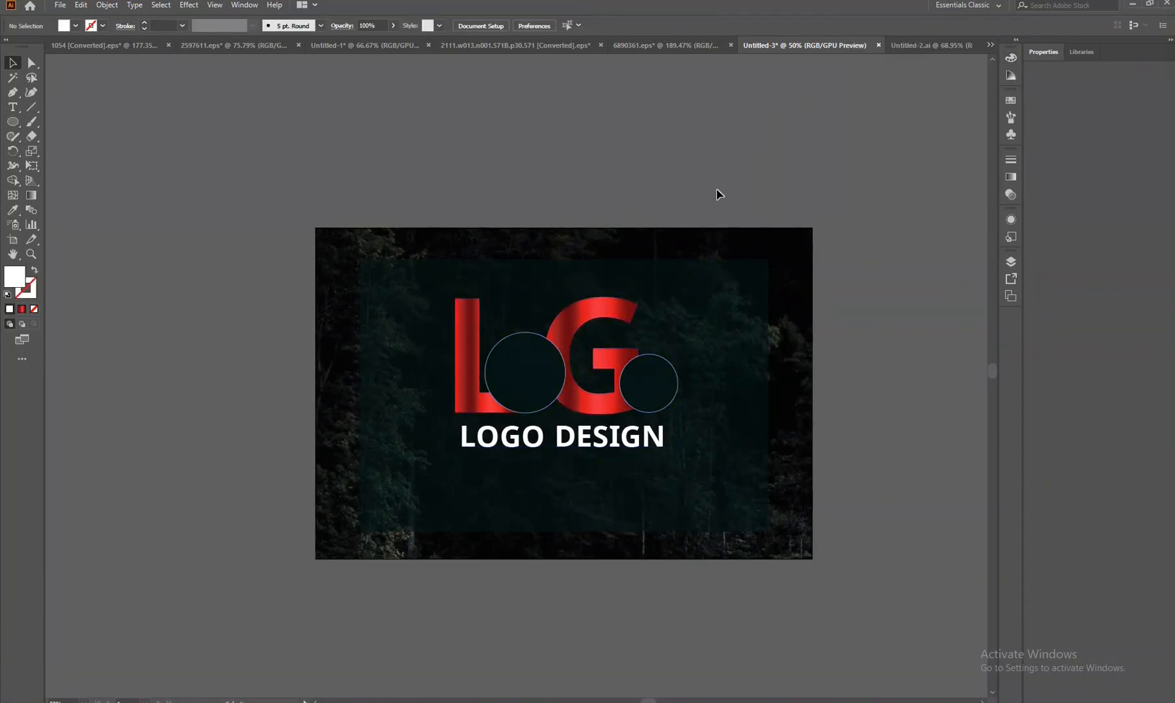